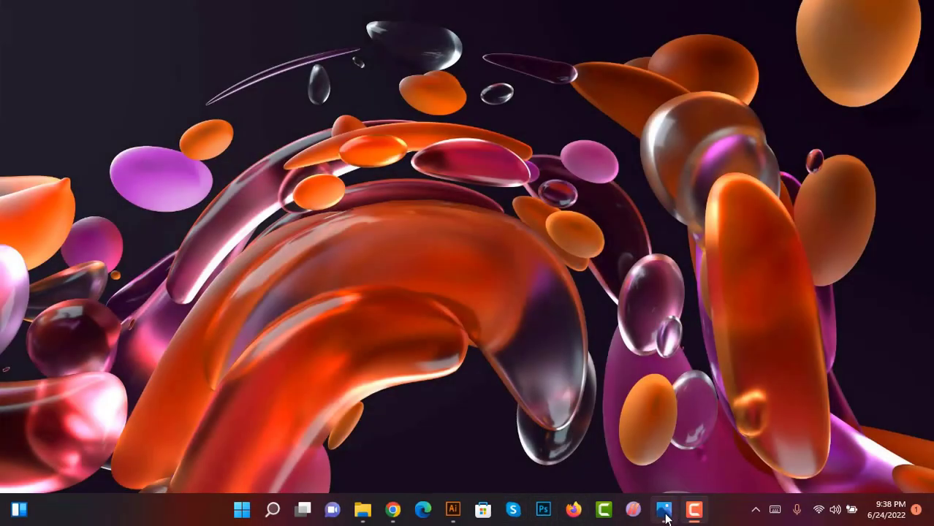
# Step: View the reference logo image, then close it
pyautogui.click(665, 511)
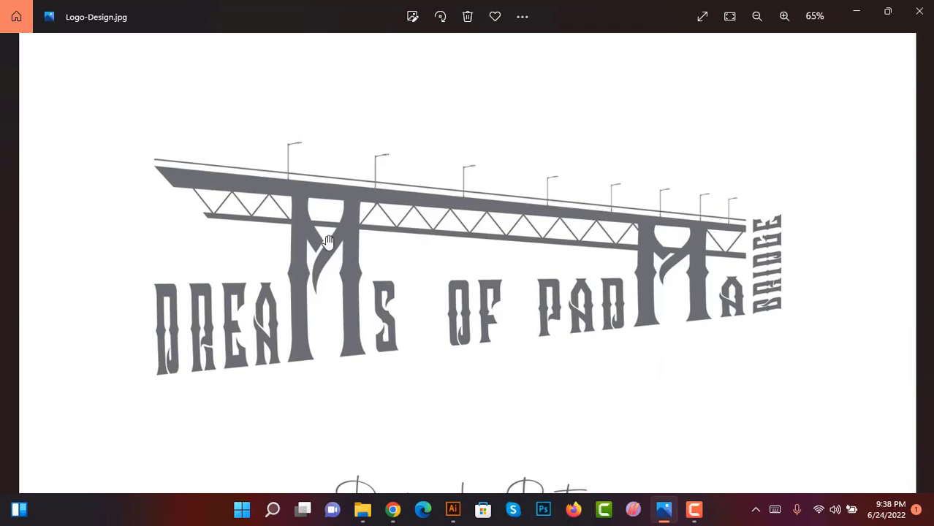
pyautogui.scroll(2, 412, 240)
pyautogui.scroll(-1, 411, 240)
pyautogui.scroll(-2, 411, 239)
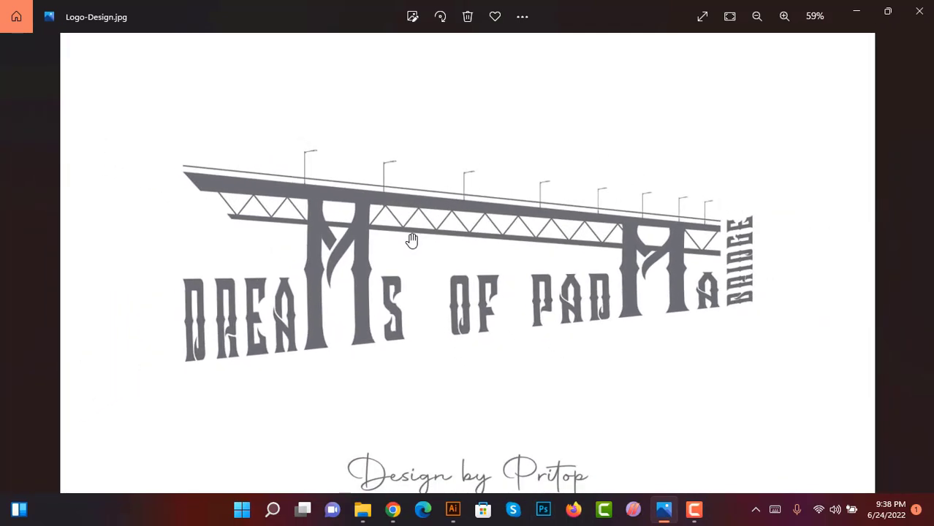
pyautogui.scroll(2, 411, 240)
pyautogui.scroll(1, 412, 240)
pyautogui.scroll(-1, 398, 228)
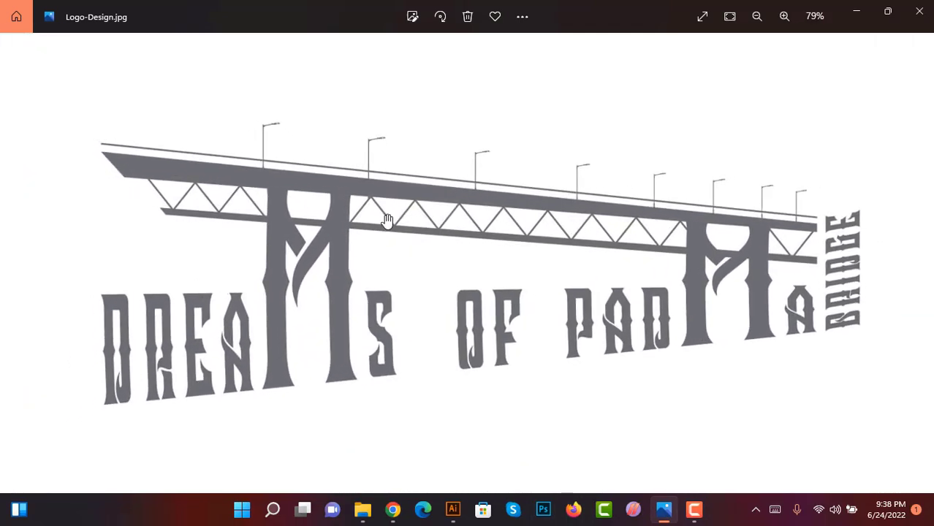
pyautogui.click(864, 12)
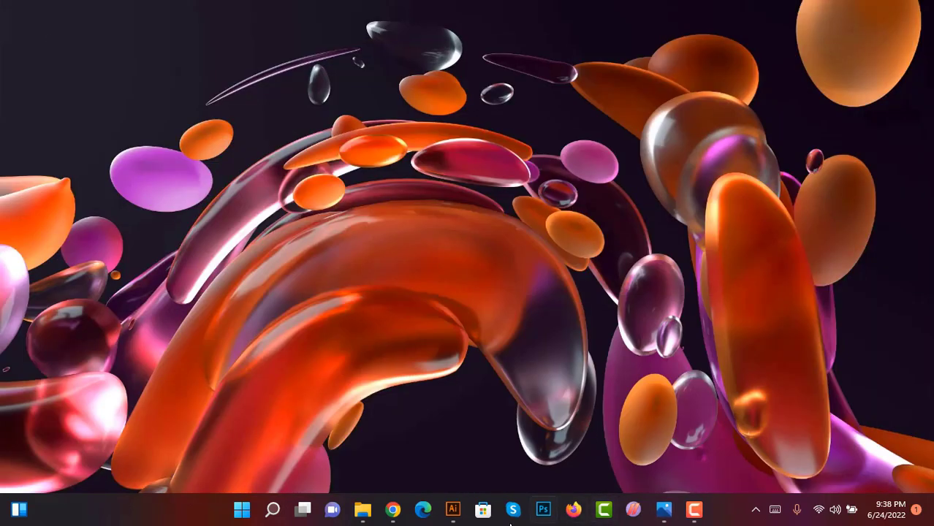
# Step: Set up a new 2000 × 2000 px document with RGB colour and 300 ppi raster effects
pyautogui.click(453, 510)
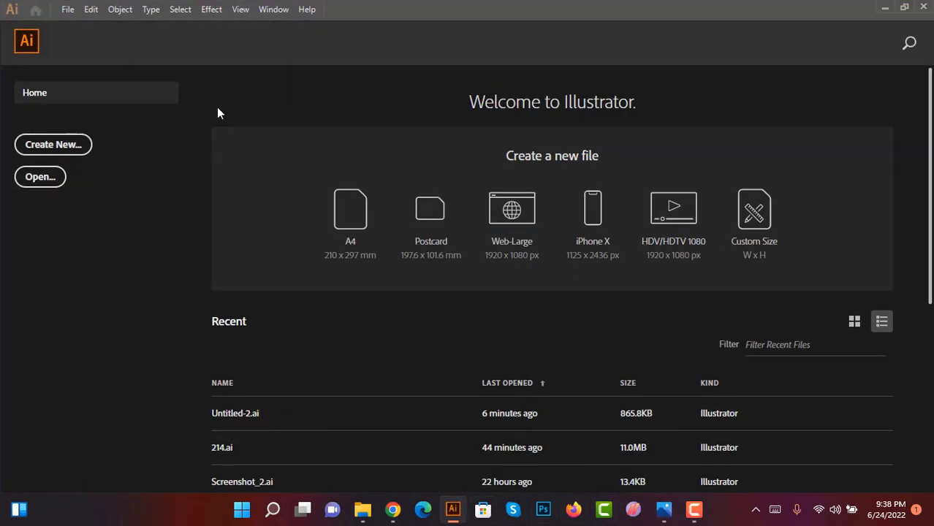
pyautogui.hotkey('ctrl', 'n')
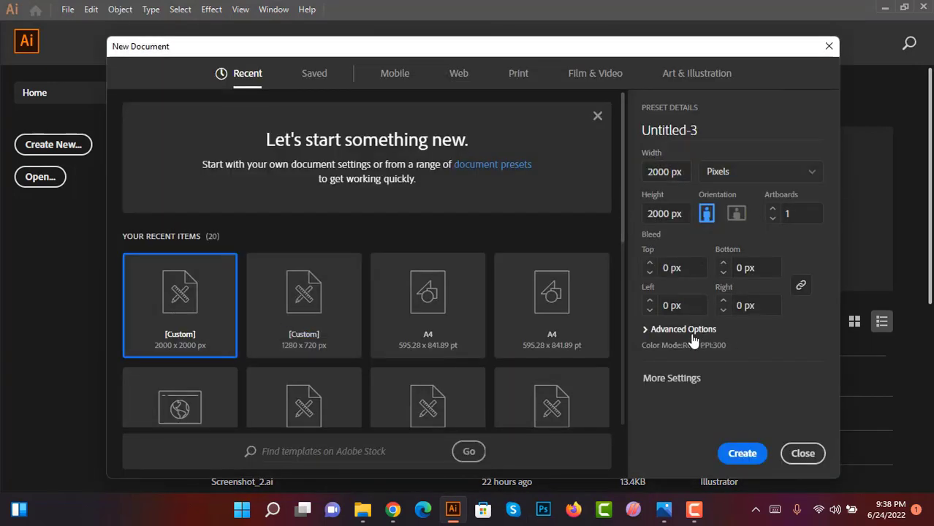
pyautogui.click(671, 378)
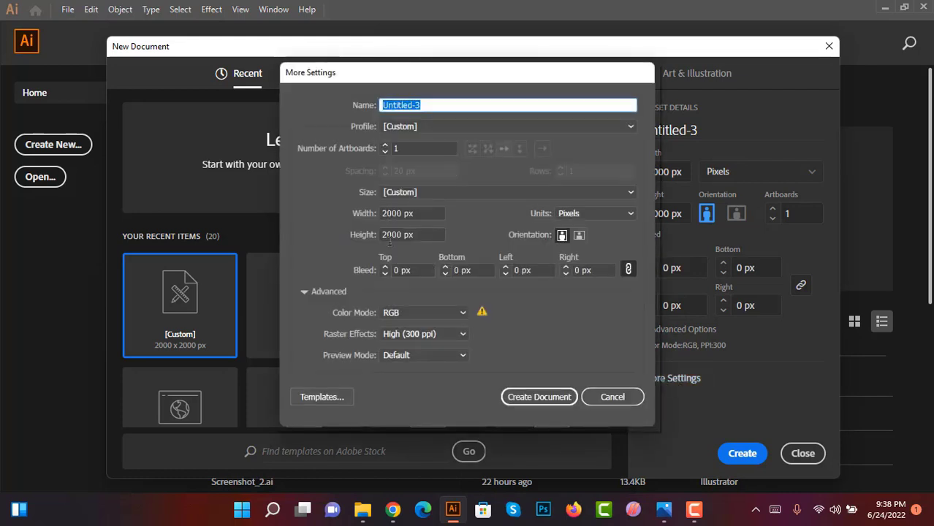
pyautogui.click(409, 312)
pyautogui.click(409, 341)
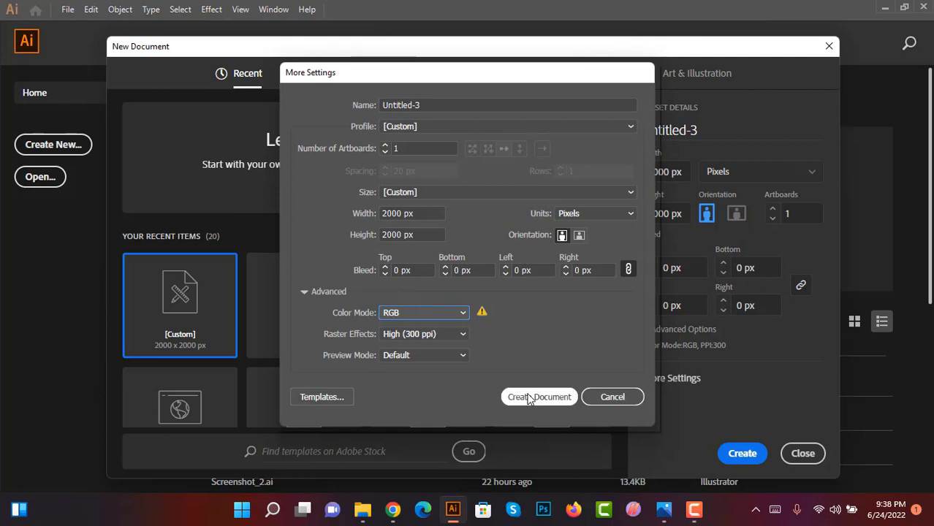
pyautogui.click(432, 336)
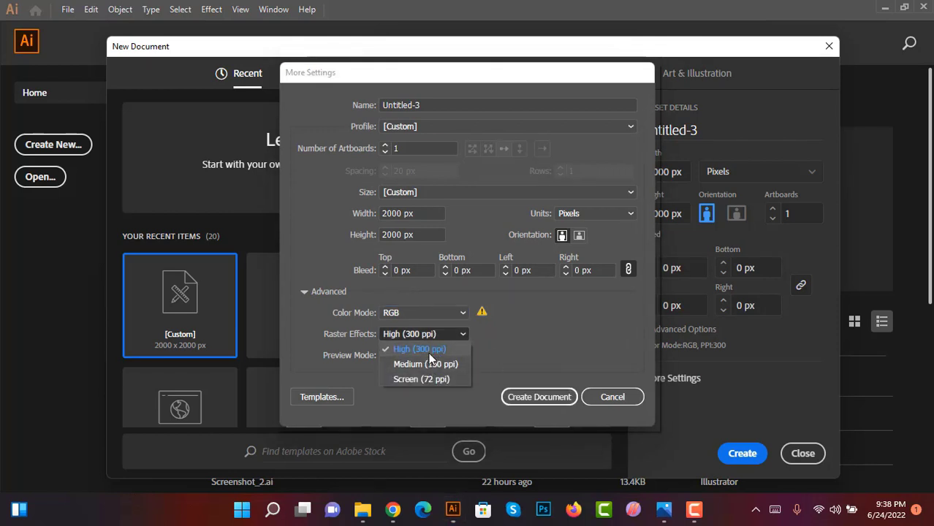
pyautogui.click(526, 384)
pyautogui.click(542, 398)
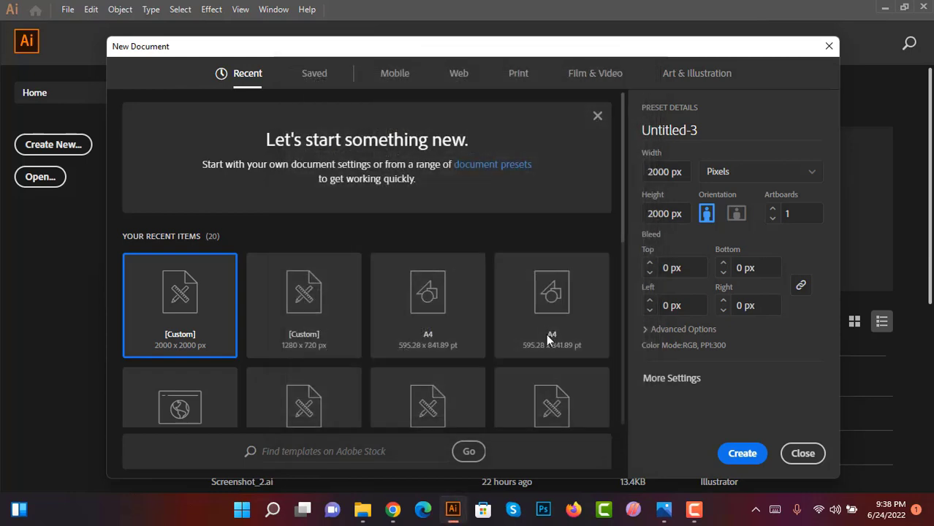
# Step: Create the 2000 px square document
pyautogui.click(764, 455)
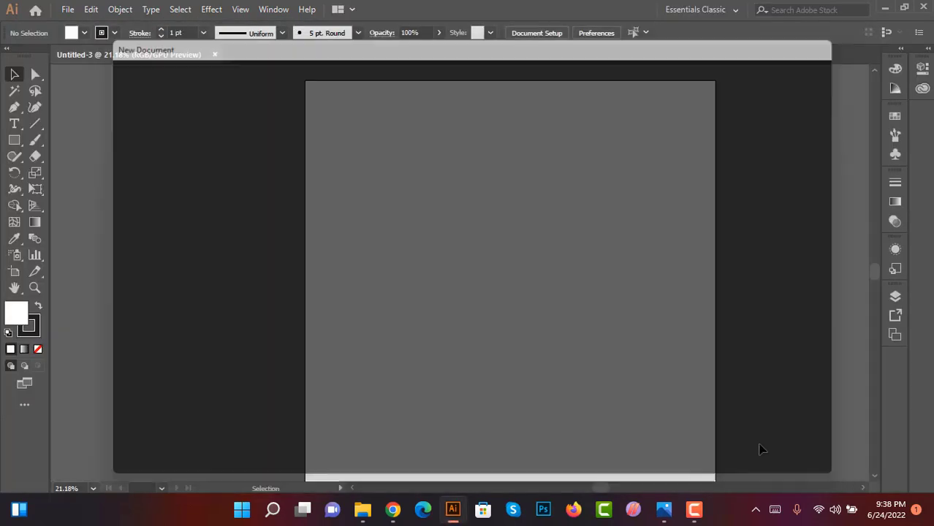
pyautogui.scroll(1, 620, 210)
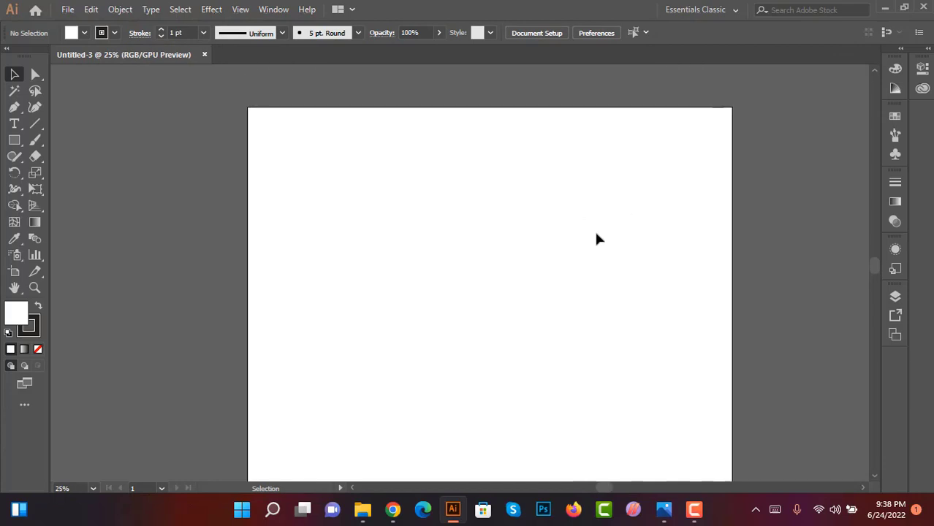
pyautogui.scroll(1, 691, 216)
# Step: Add a point-type line reading 'dreams of padma brideg' to the artboard
pyautogui.click(13, 124)
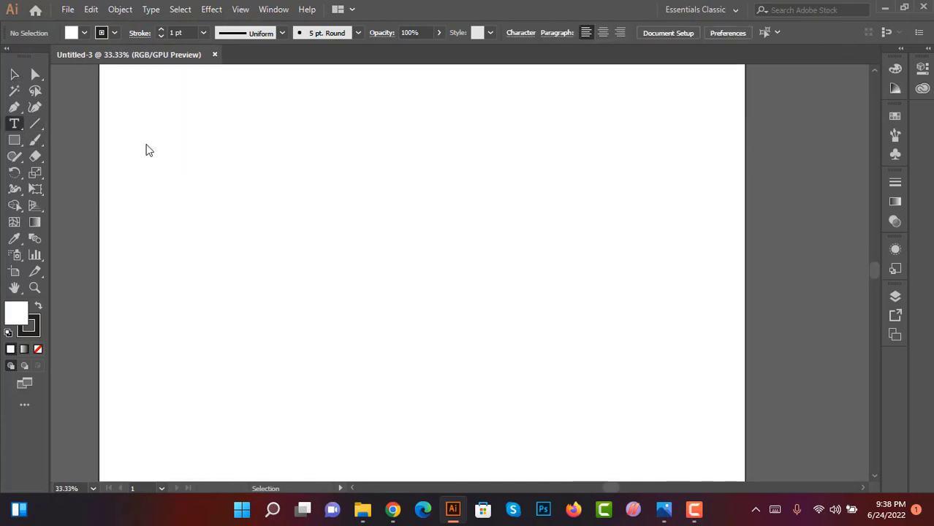
pyautogui.scroll(1, 259, 171)
pyautogui.click(290, 228)
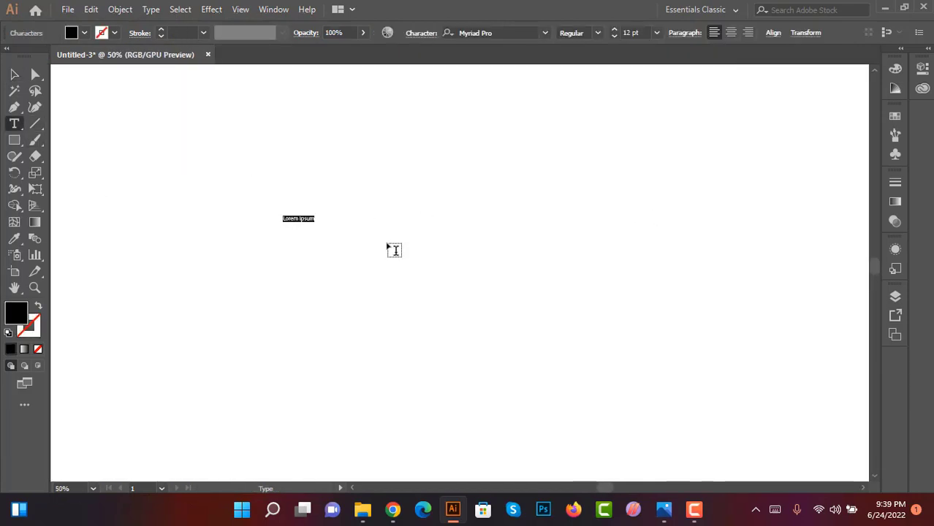
pyautogui.scroll(4, 257, 206)
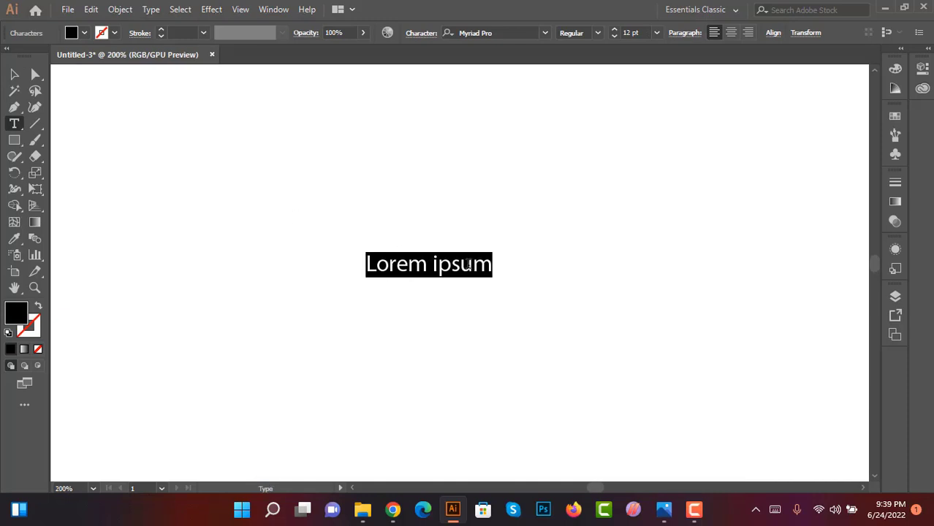
pyautogui.write('dreams of padma brideg')
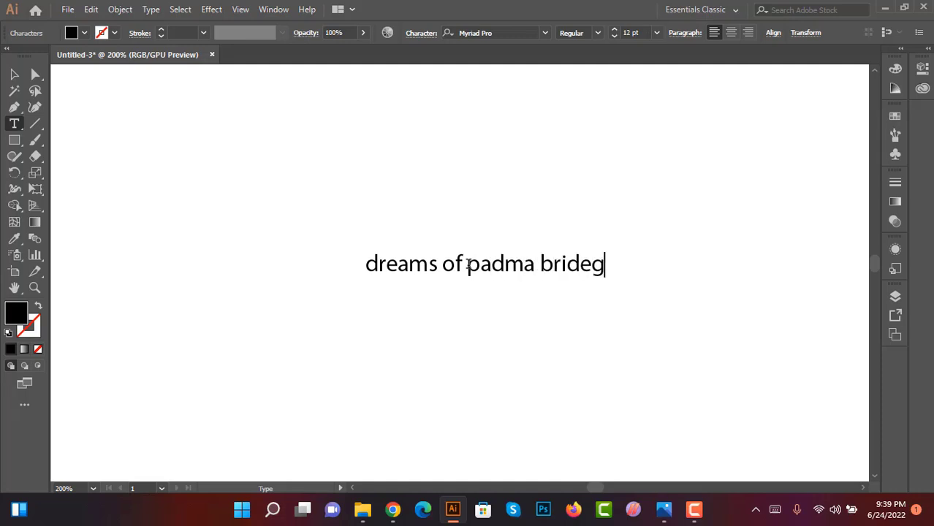
pyautogui.press('Escape')
pyautogui.hotkey('ctrl', '=')
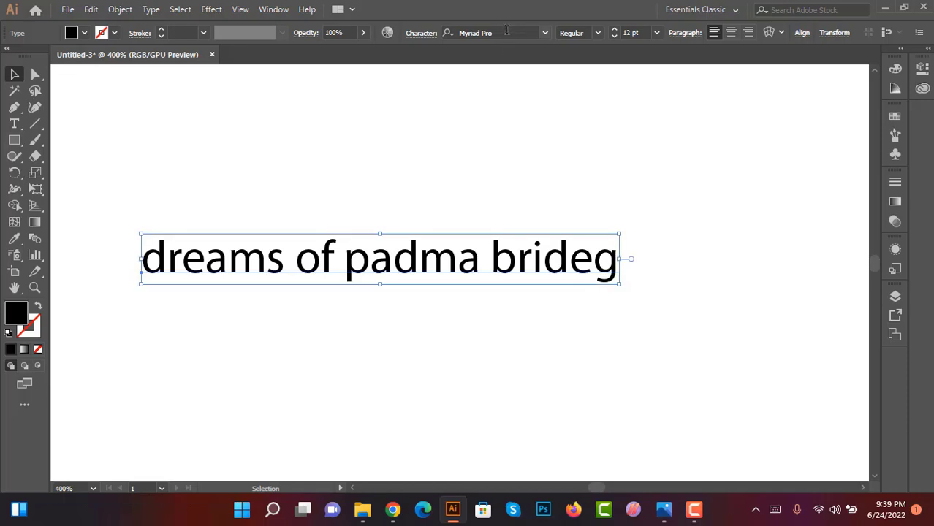
# Step: Set the headline font to Crozzoe Personal Use Regular at 36 pt
pyautogui.click(507, 32)
pyautogui.write('cr')
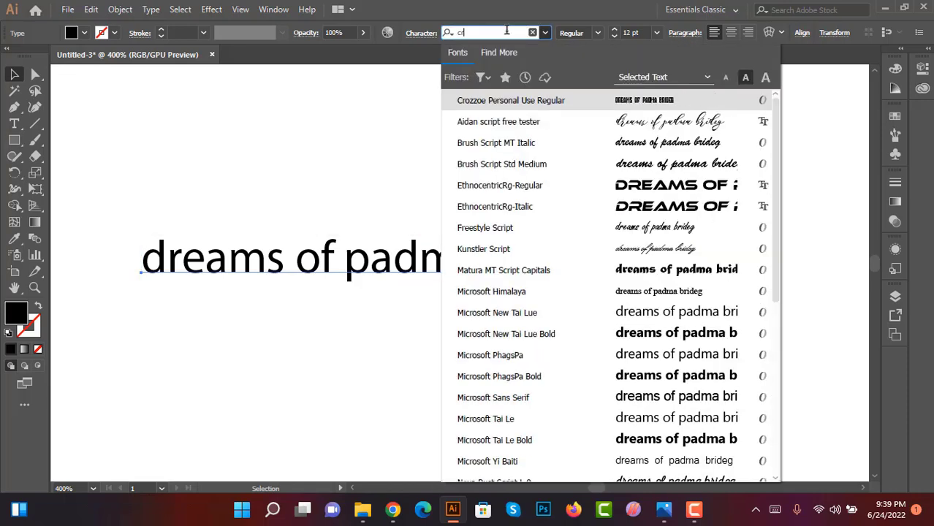
pyautogui.click(512, 100)
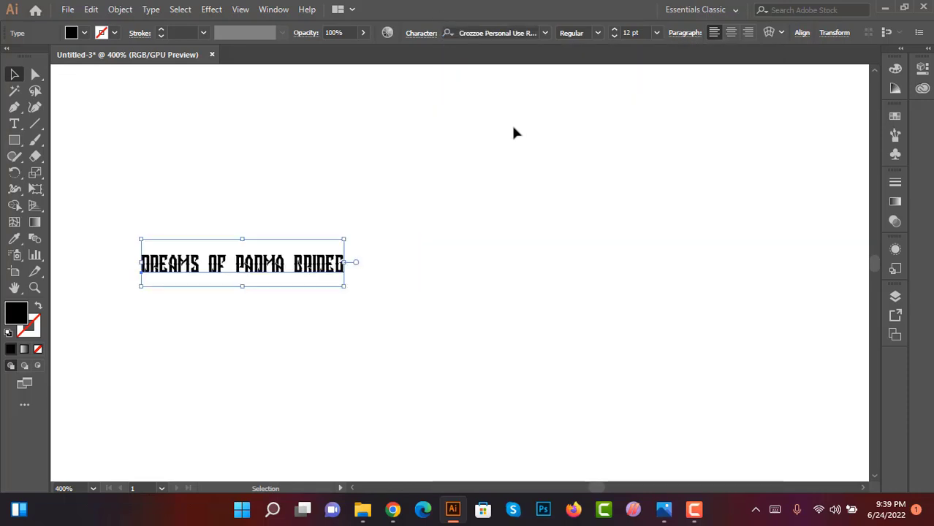
pyautogui.click(657, 33)
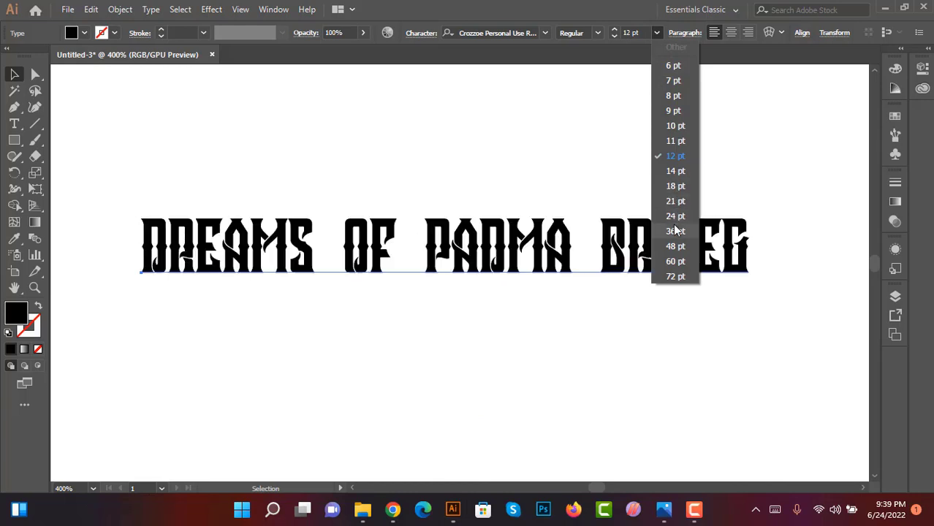
pyautogui.click(676, 232)
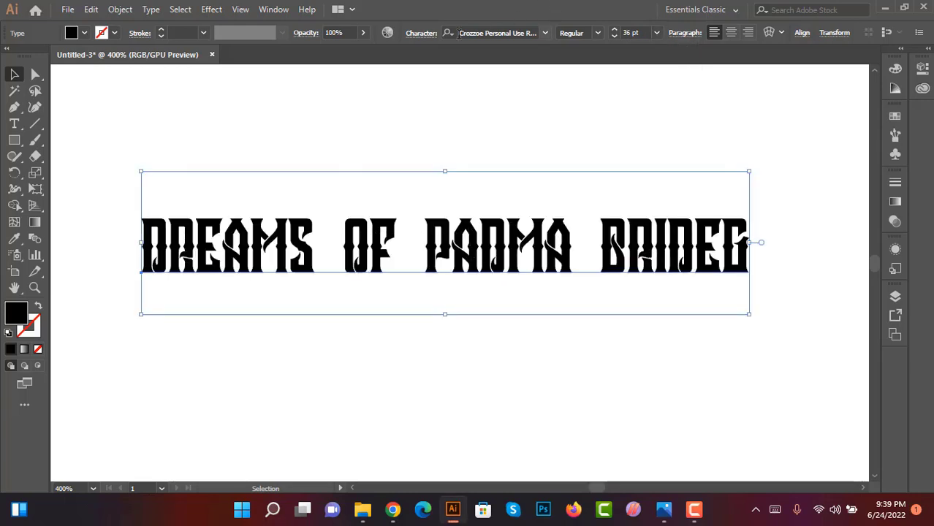
# Step: Increase the headline's tracking in the Character panel for wider letter spacing
pyautogui.click(420, 34)
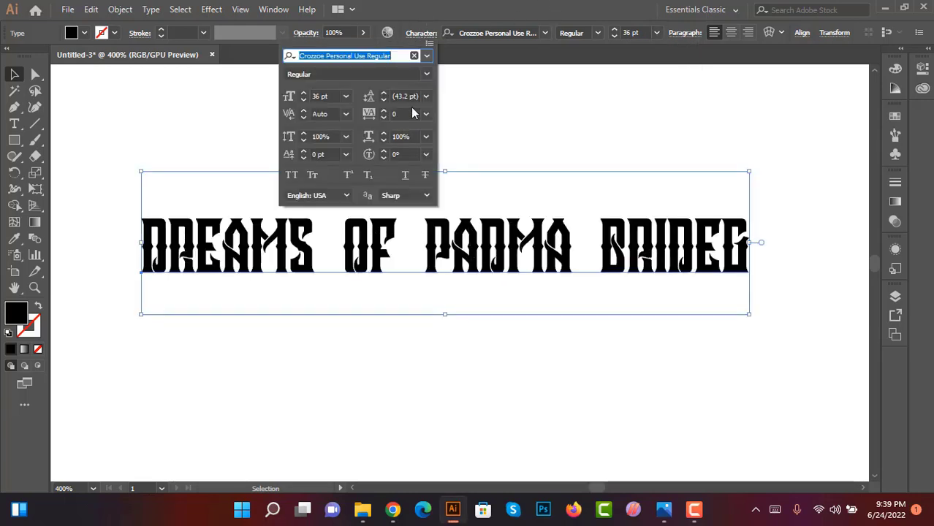
pyautogui.click(425, 114)
pyautogui.click(441, 297)
pyautogui.click(437, 212)
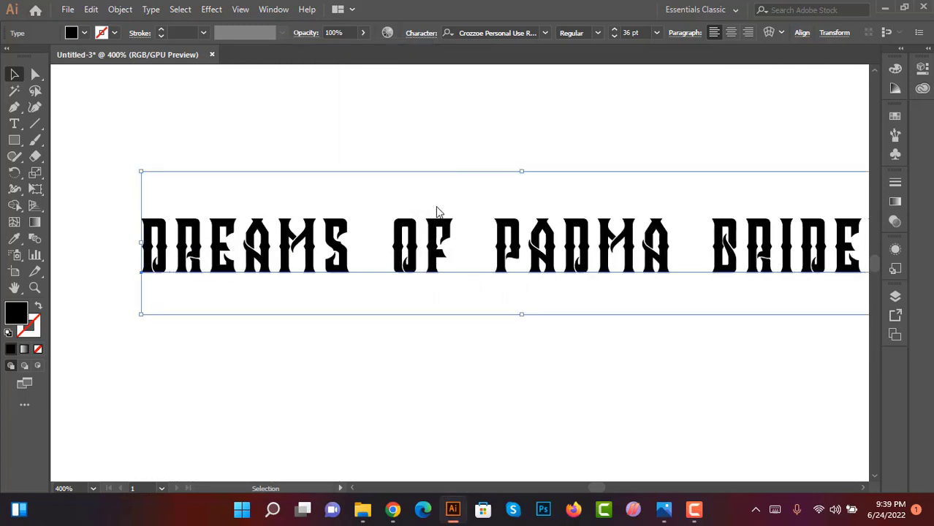
# Step: Enlarge the M in DREAMS to 95 pt
pyautogui.doubleClick(255, 231)
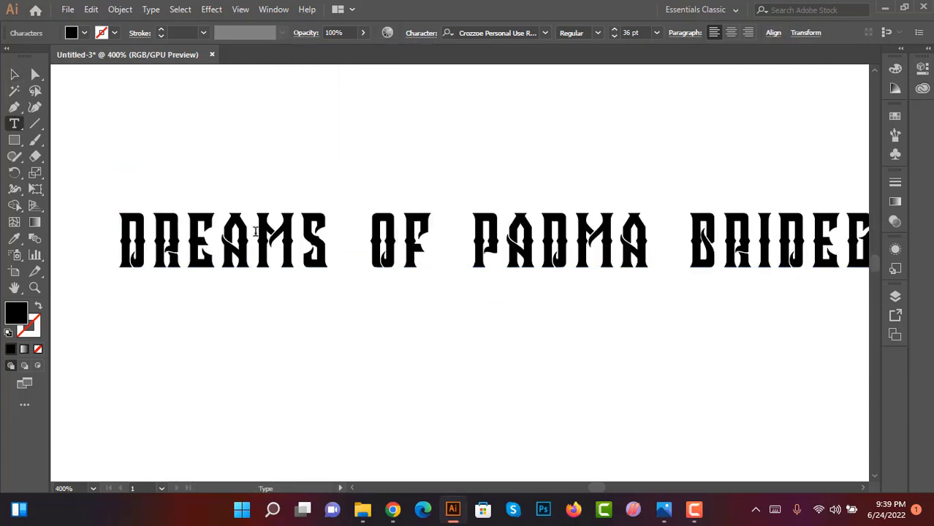
pyautogui.hotkey('shift', 'Left')
pyautogui.click(656, 33)
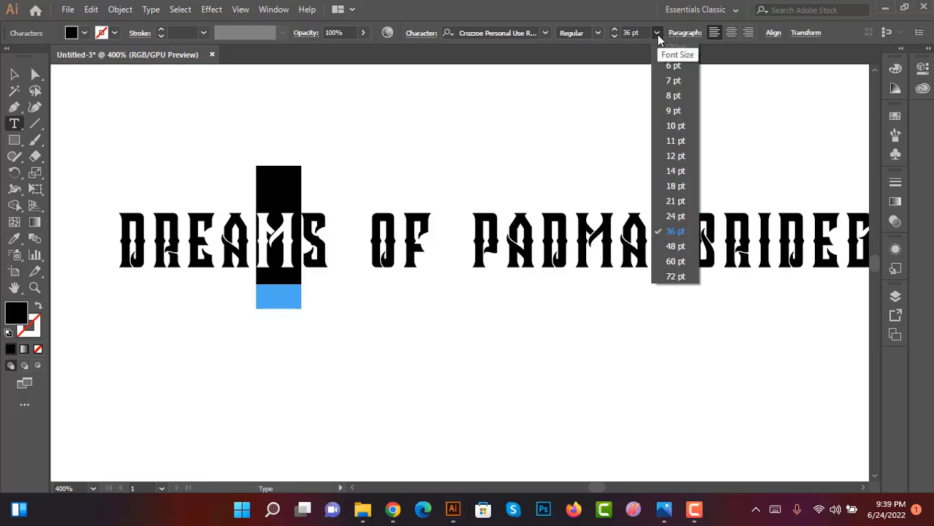
pyautogui.click(657, 33)
pyautogui.click(632, 32)
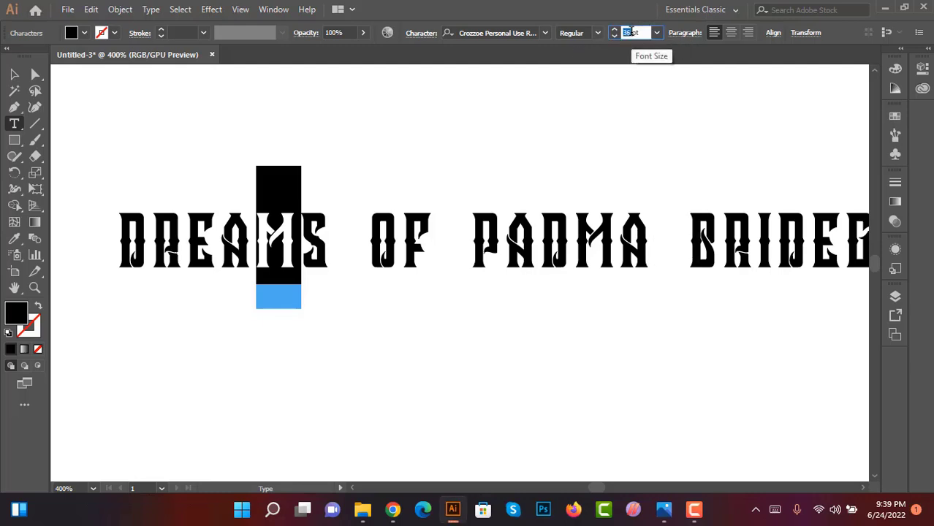
pyautogui.write('95')
pyautogui.press('Return')
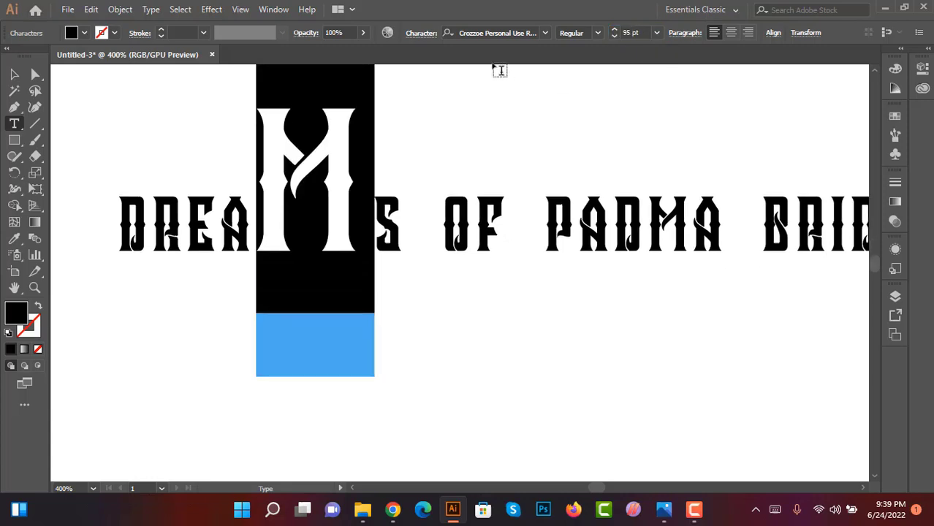
pyautogui.hotkey('ctrl', '-')
pyautogui.hotkey('ctrl', '-')
# Step: Enlarge the M in PADMA the same way, then select BRIDEG
pyautogui.keyDown('alt'); pyautogui.scroll(1, 648, 242); pyautogui.keyUp('alt')
pyautogui.click(516, 207)
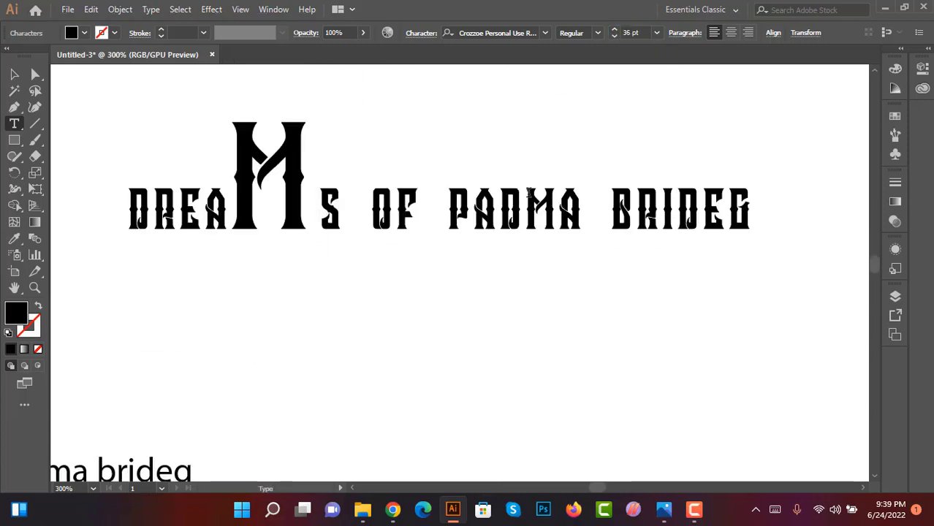
pyautogui.moveTo(528, 192); pyautogui.dragTo(560, 198)
pyautogui.click(626, 32)
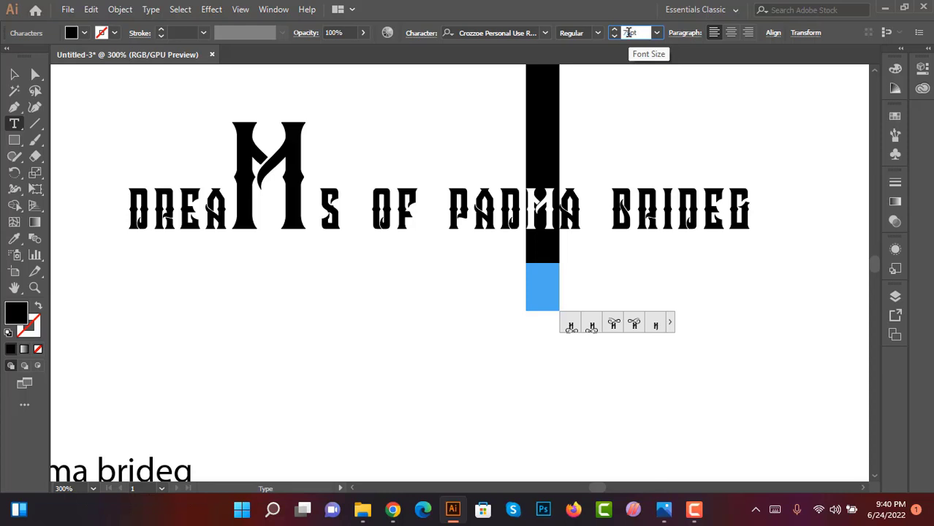
pyautogui.press('Return')
pyautogui.hotkey('ctrl', '-')
pyautogui.hotkey('ctrl', '-')
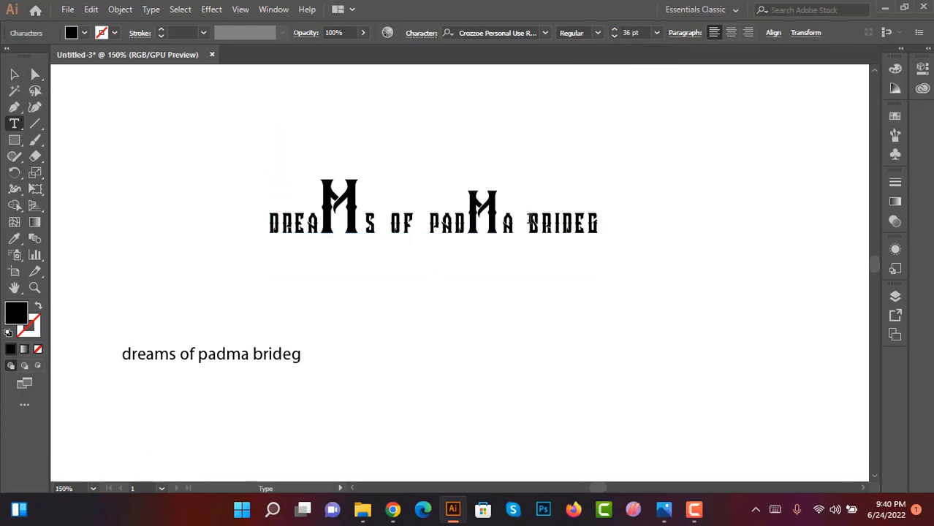
pyautogui.moveTo(532, 221); pyautogui.dragTo(617, 228)
# Step: Remove BRIDEG from the headline and paste it as its own text object
pyautogui.press('BackSpace')
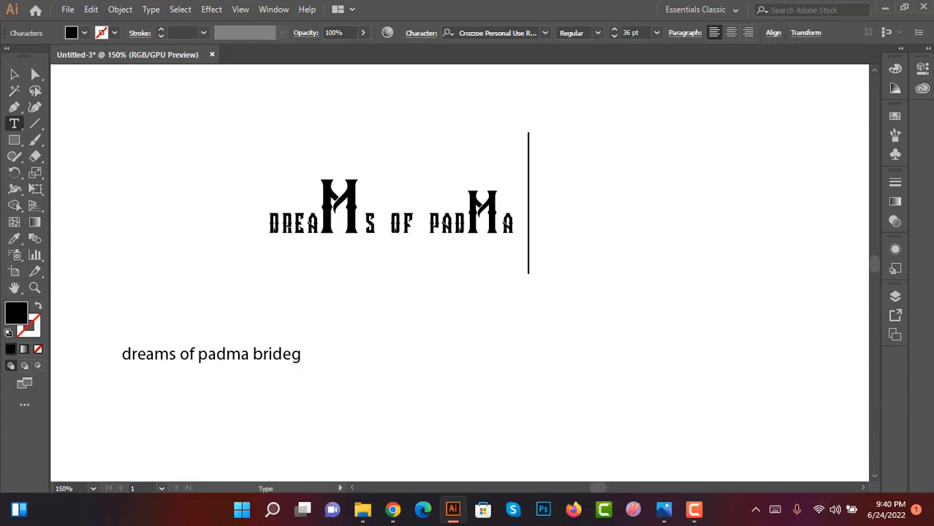
pyautogui.click(14, 74)
pyautogui.scroll(-2, 530, 243)
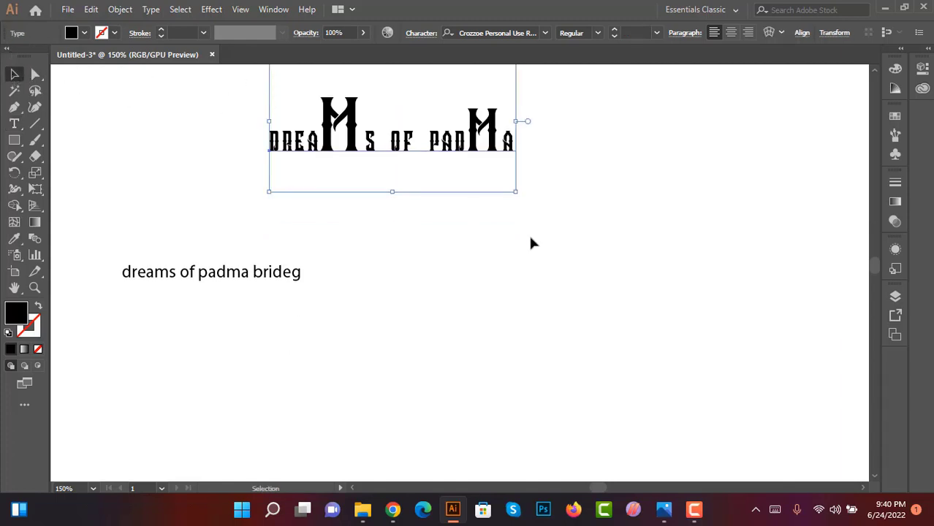
pyautogui.click(569, 274)
pyautogui.hotkey('ctrl', 'v')
pyautogui.hotkey('ctrl', '+')
pyautogui.hotkey('ctrl', '+')
pyautogui.hotkey('ctrl', '+')
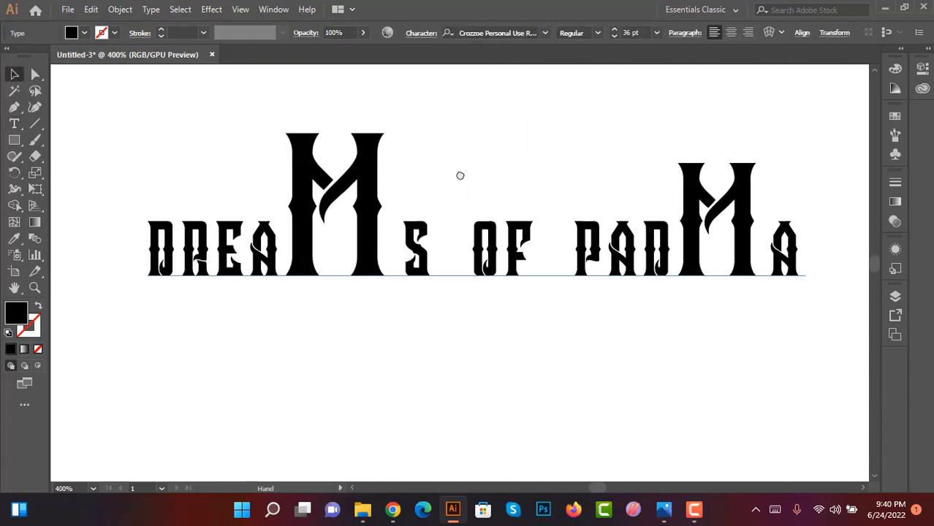
pyautogui.hotkey('ctrl', '-')
# Step: Try a warp on the headline with 2% horizontal distortion, then cancel it
pyautogui.click(459, 214)
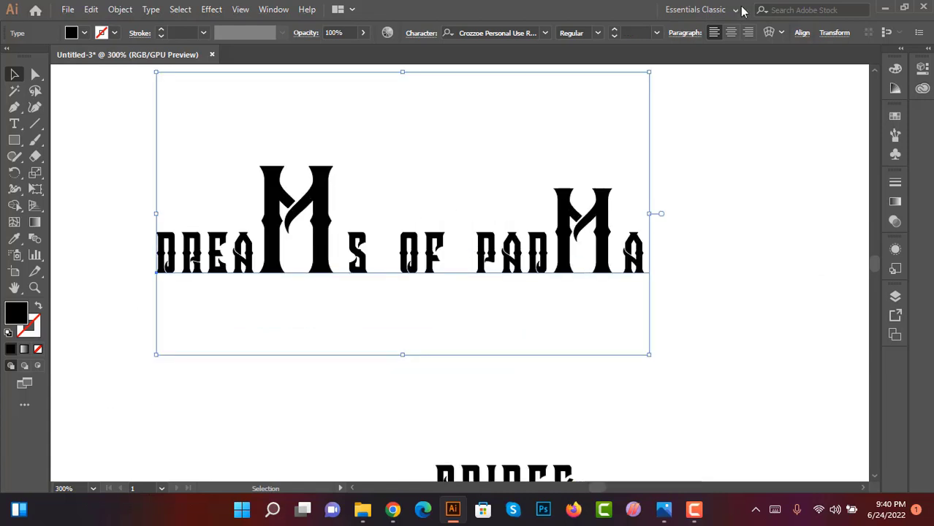
pyautogui.click(773, 33)
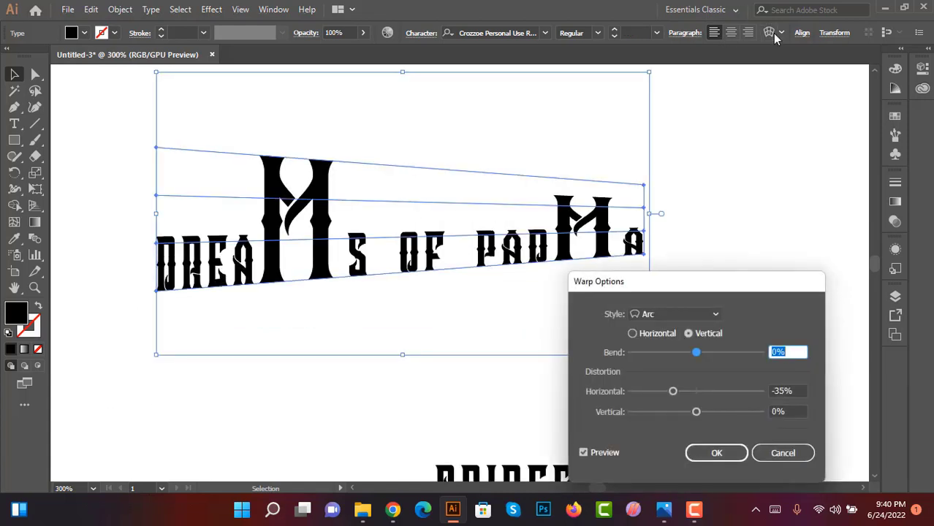
pyautogui.moveTo(672, 391); pyautogui.dragTo(698, 392)
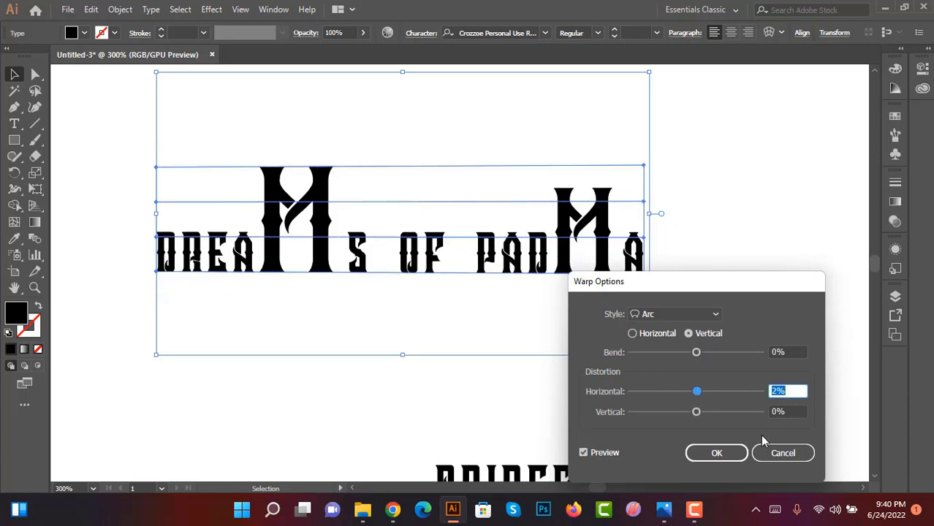
pyautogui.click(781, 453)
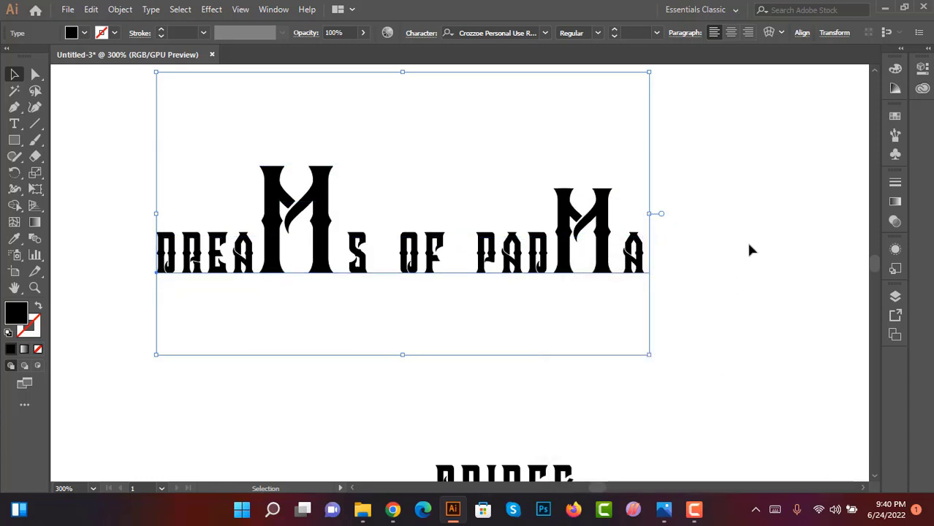
pyautogui.hotkey('ctrl', '-')
pyautogui.hotkey('ctrl', '-')
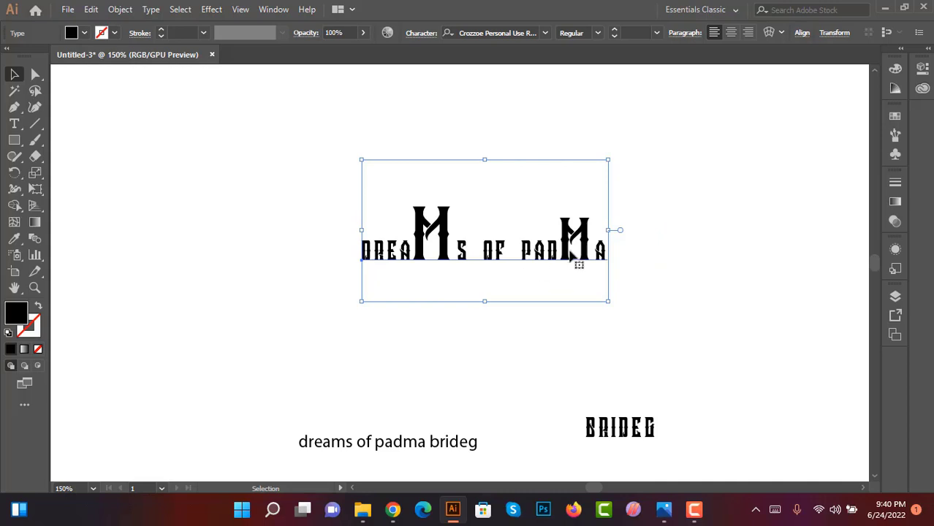
# Step: Warp the headline with an Arc at -35% horizontal distortion
pyautogui.click(769, 34)
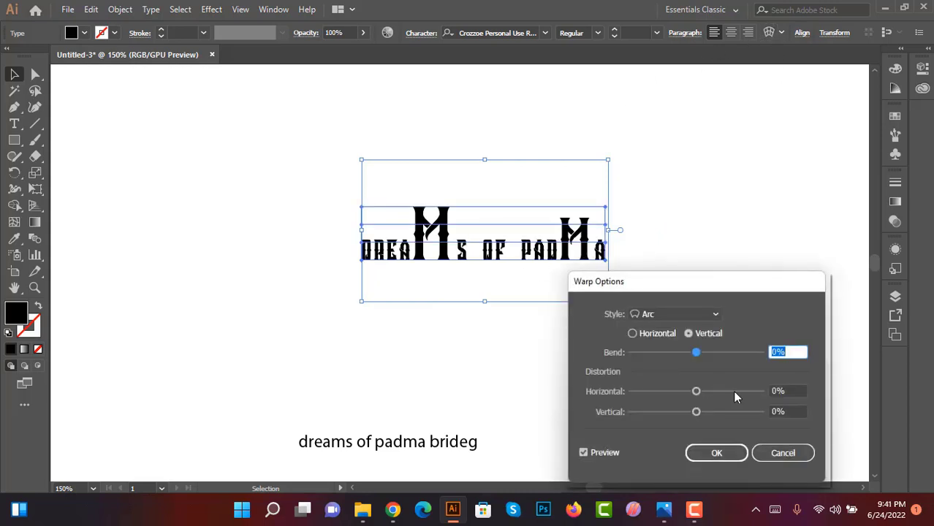
pyautogui.click(795, 389)
pyautogui.press('Down')
pyautogui.press('Down')
pyautogui.press('Down')
pyautogui.press('Down')
pyautogui.press('Down')
pyautogui.press('Down')
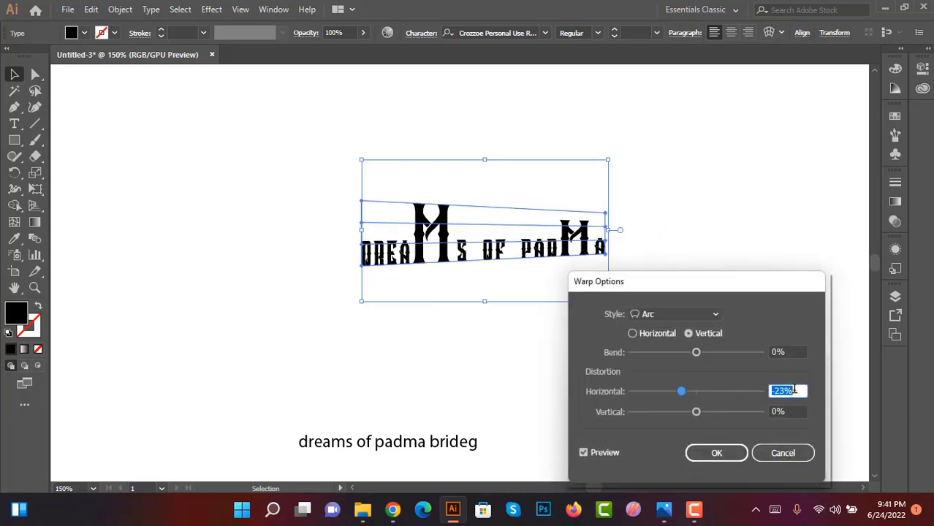
pyautogui.press('Down')
pyautogui.press('Down')
pyautogui.press('Down')
pyautogui.press('Down')
pyautogui.press('Down')
pyautogui.press('Down')
pyautogui.press('Down')
pyautogui.press('Down')
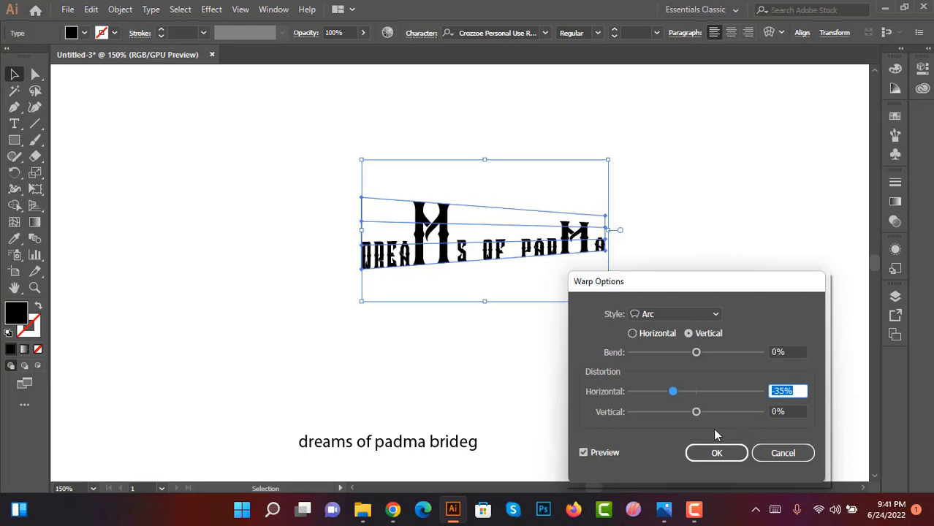
pyautogui.click(719, 453)
pyautogui.hotkey('ctrl', '+')
pyautogui.hotkey('ctrl', '+')
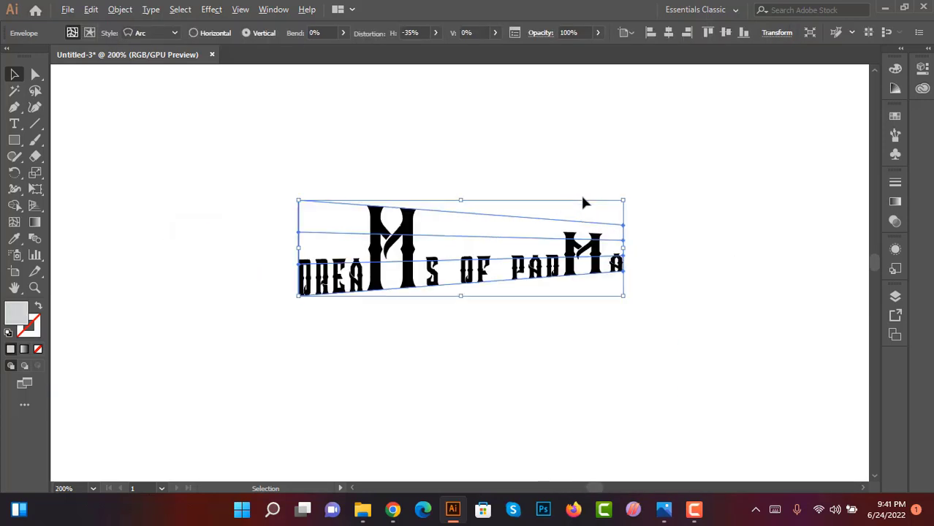
pyautogui.hotkey('ctrl', '+')
pyautogui.scroll(-1, 500, 218)
pyautogui.scroll(1, 493, 243)
pyautogui.scroll(-1, 475, 244)
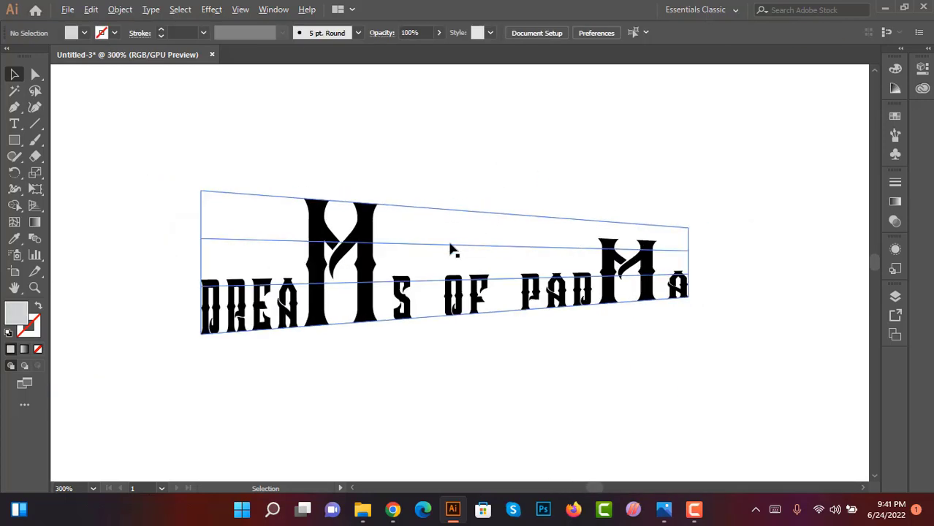
# Step: Expand the warped headline into outlined artwork
pyautogui.click(120, 9)
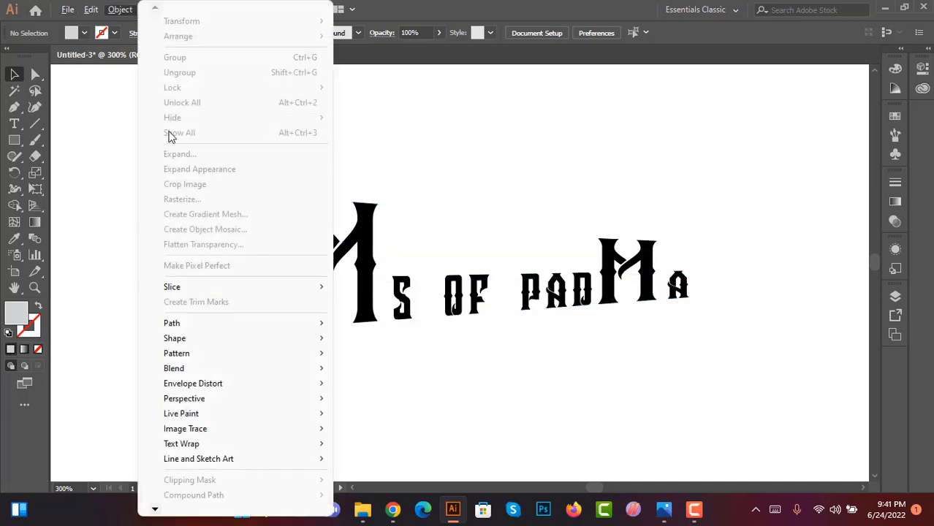
pyautogui.click(336, 227)
pyautogui.click(120, 9)
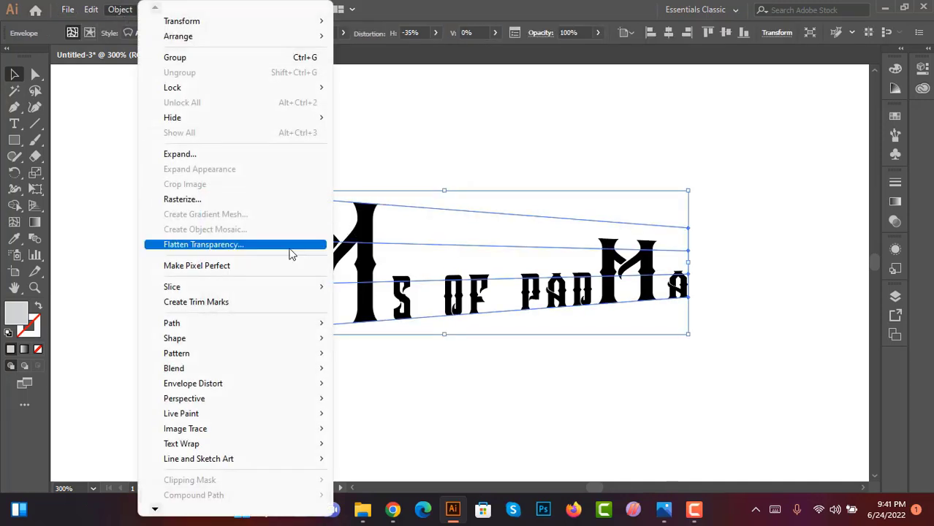
pyautogui.click(238, 161)
# Step: Confirm the expand and fill the DREAMS OF PADMA outlines with dark grey
pyautogui.press('Return')
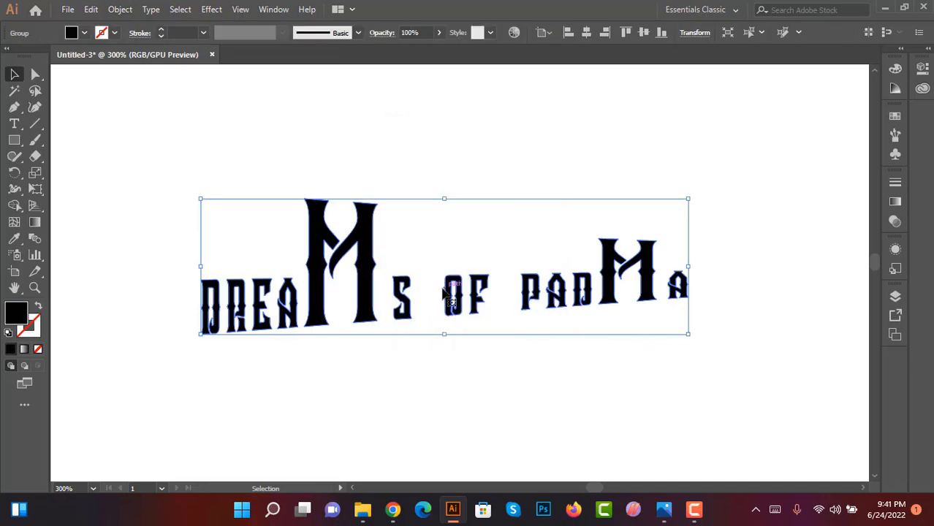
pyautogui.click(74, 33)
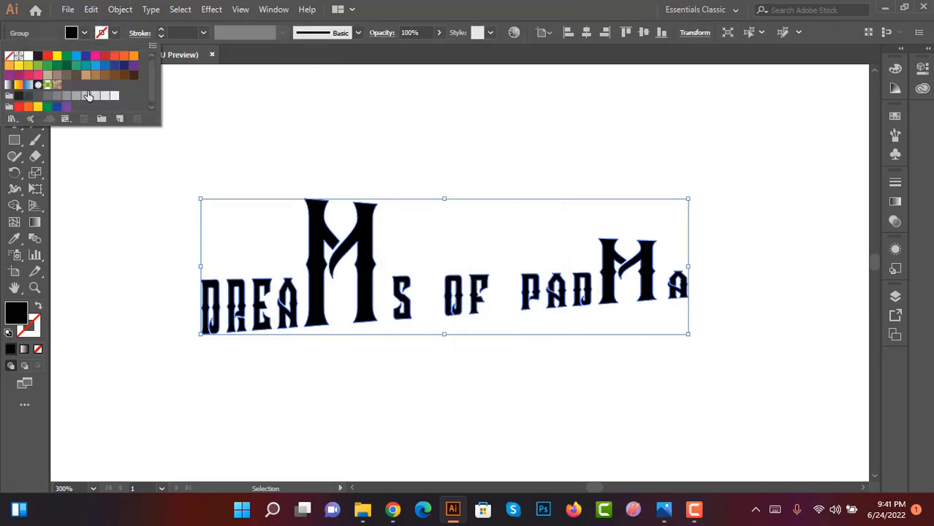
pyautogui.click(46, 100)
pyautogui.click(559, 256)
pyautogui.scroll(1, 563, 260)
pyautogui.scroll(-1, 541, 285)
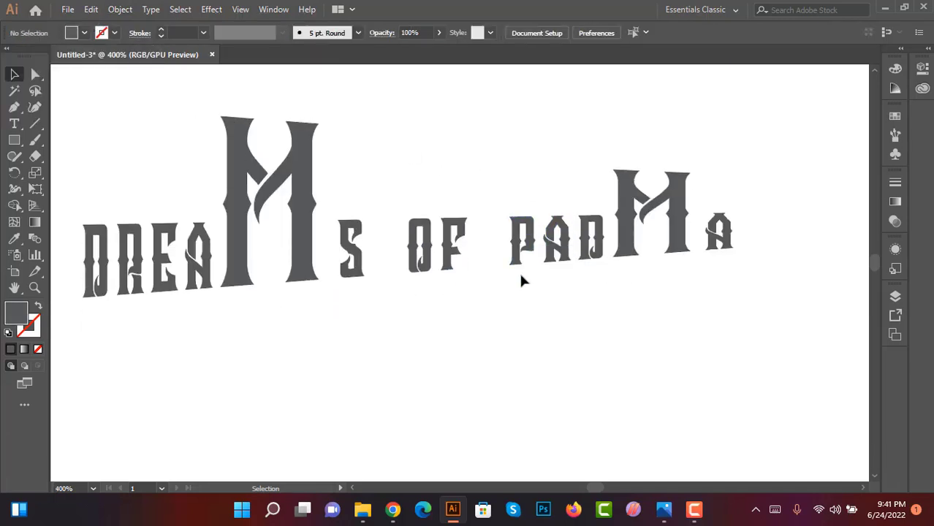
pyautogui.scroll(1, 521, 281)
pyautogui.scroll(-1, 585, 282)
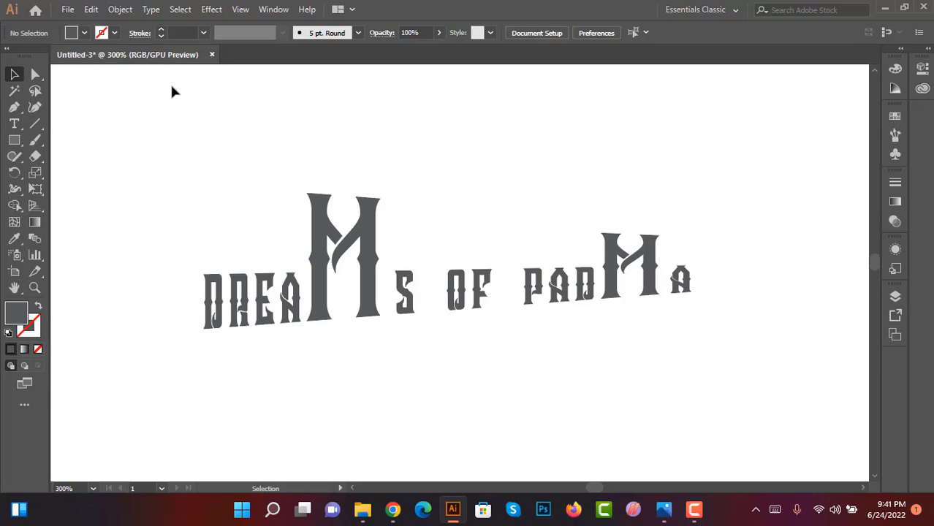
pyautogui.click(35, 125)
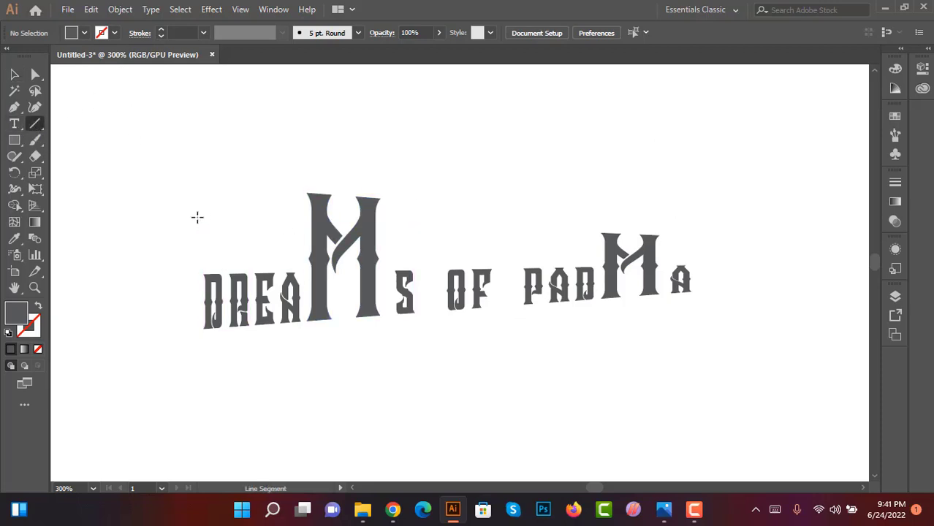
# Step: Draw a slanted line across the headline with a thin 0.75 pt black stroke
pyautogui.moveTo(197, 220); pyautogui.dragTo(690, 257)
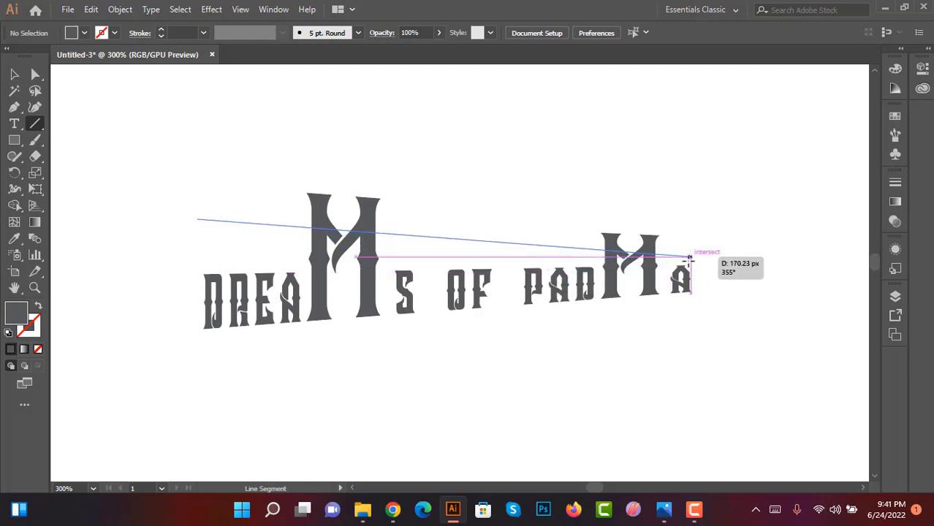
pyautogui.moveTo(690, 258); pyautogui.dragTo(688, 257)
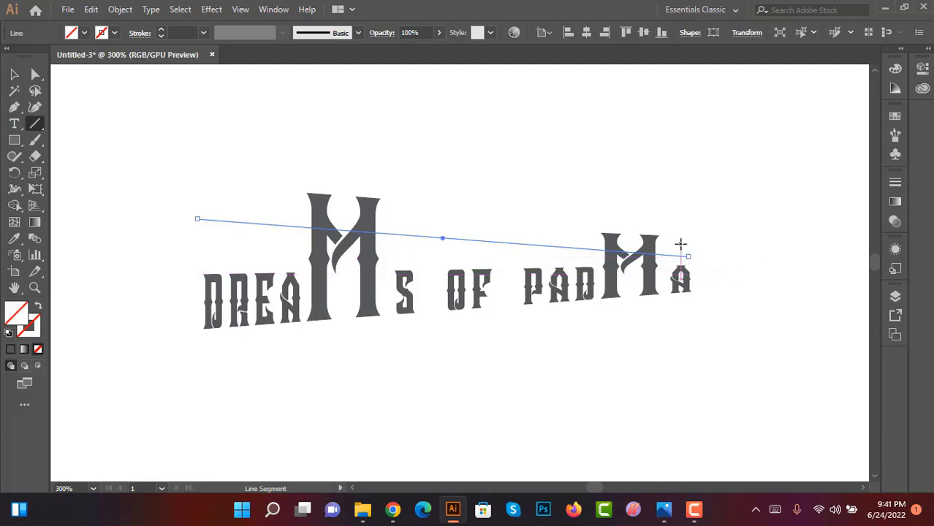
pyautogui.scroll(2, 680, 245)
pyautogui.click(12, 73)
pyautogui.click(161, 29)
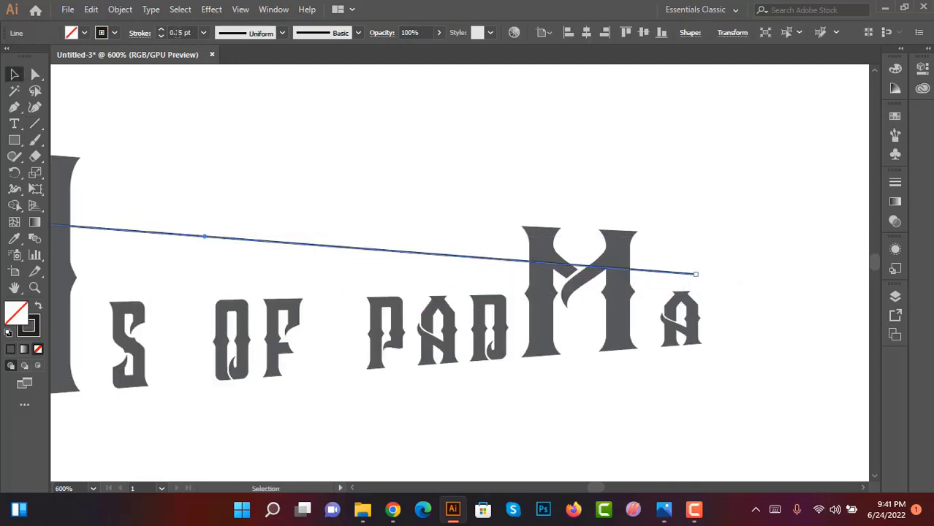
pyautogui.click(162, 29)
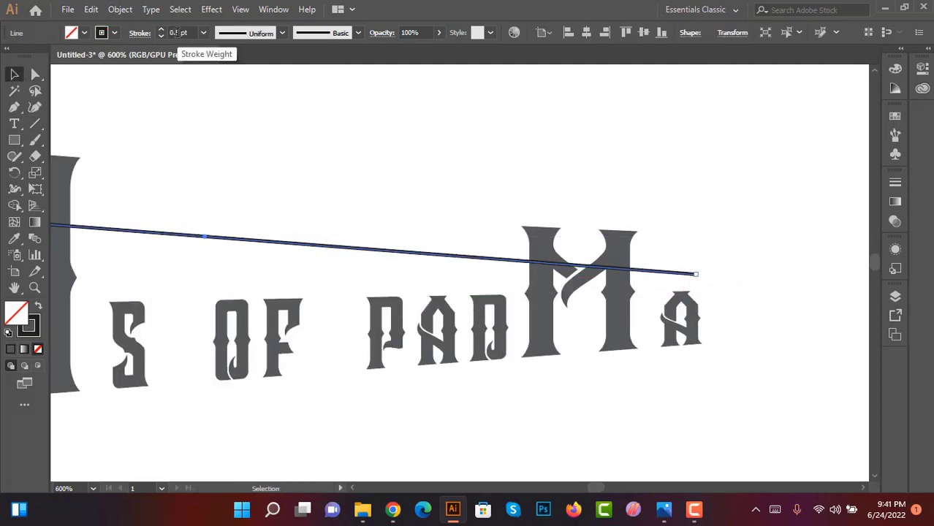
pyautogui.scroll(1, 176, 32)
pyautogui.click(660, 221)
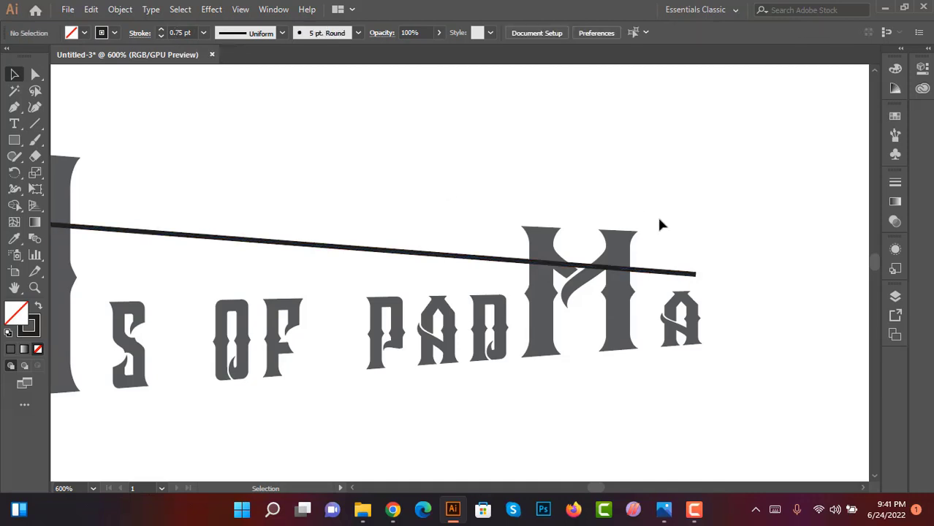
# Step: Lower the line's left anchor to match the headline's tilt
pyautogui.hscroll(-5, 179, 208)
pyautogui.press('a')
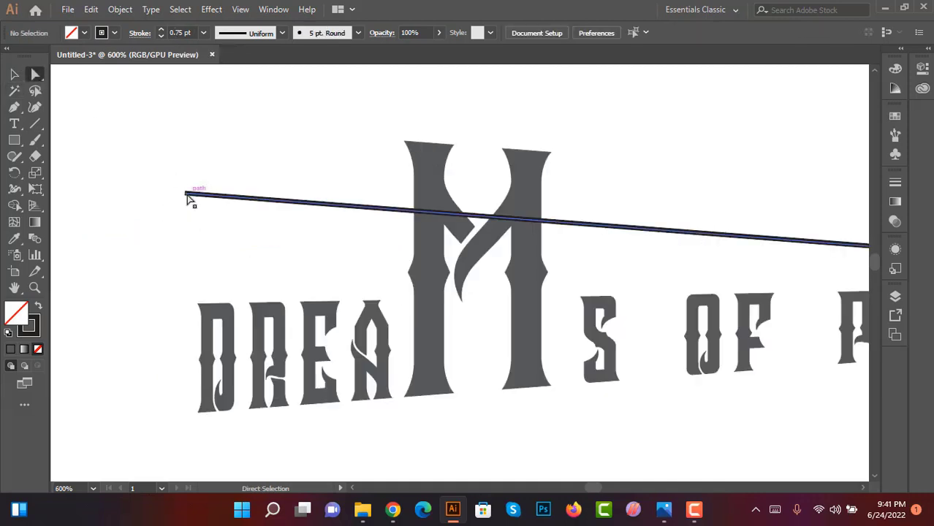
pyautogui.moveTo(186, 203); pyautogui.dragTo(187, 211)
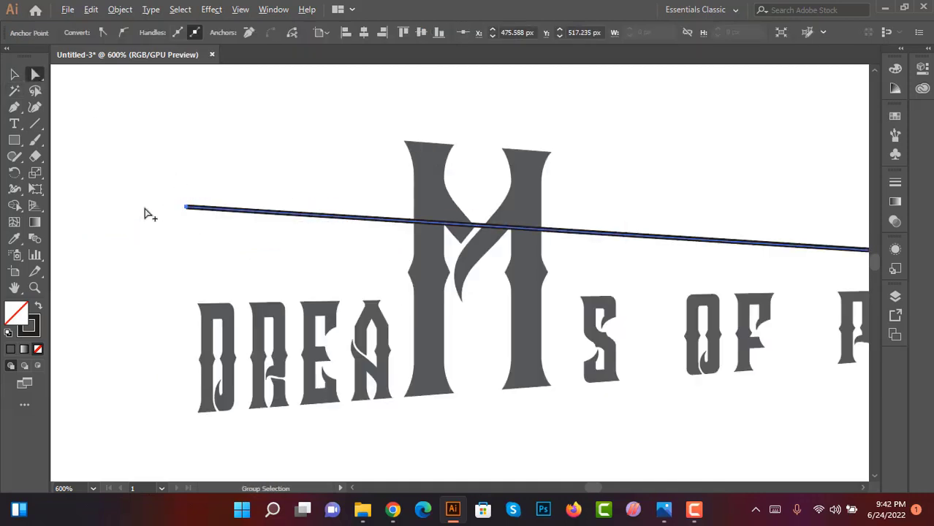
pyautogui.hscroll(5, 636, 239)
pyautogui.scroll(2, 652, 242)
pyautogui.scroll(-2, 760, 241)
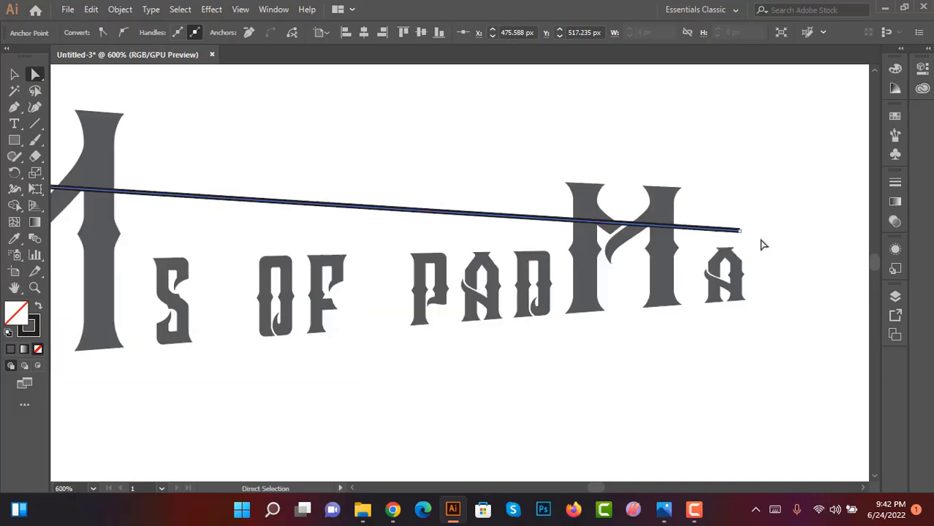
pyautogui.click(14, 73)
pyautogui.scroll(-1, 230, 227)
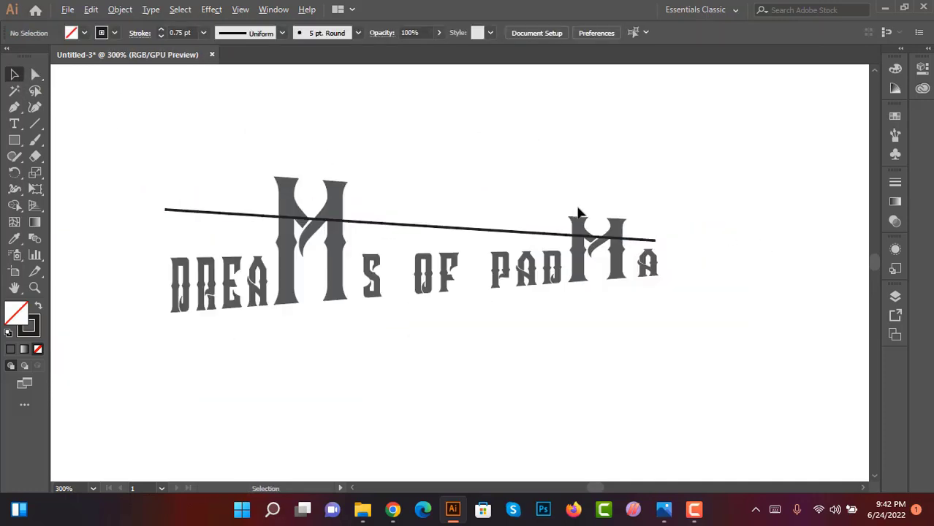
pyautogui.scroll(1, 219, 241)
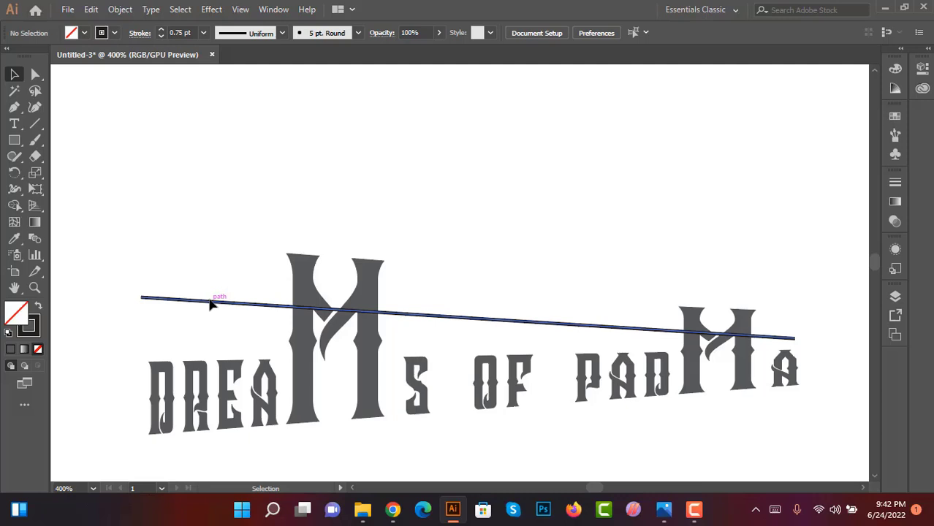
# Step: Copy the line upward and adjust its endpoints so it slants above the headline
pyautogui.moveTo(211, 304); pyautogui.dragTo(221, 253)
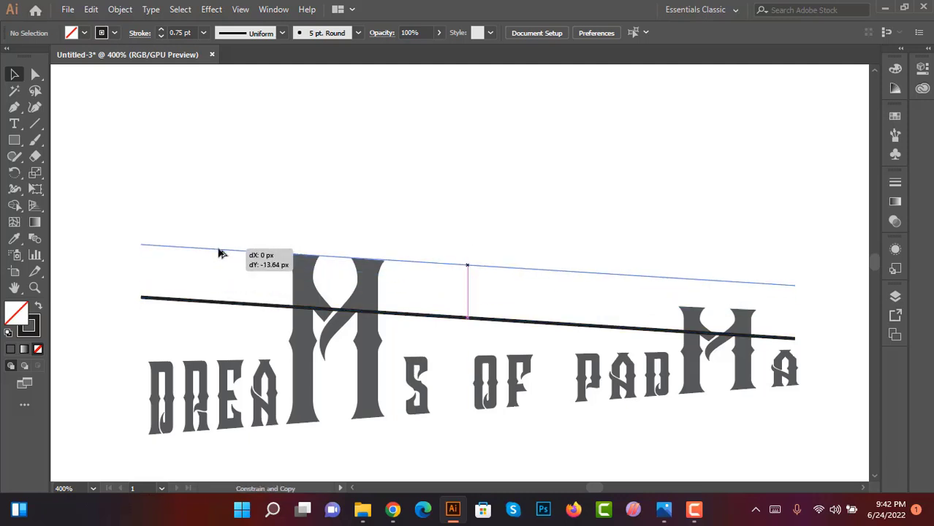
pyautogui.click(35, 74)
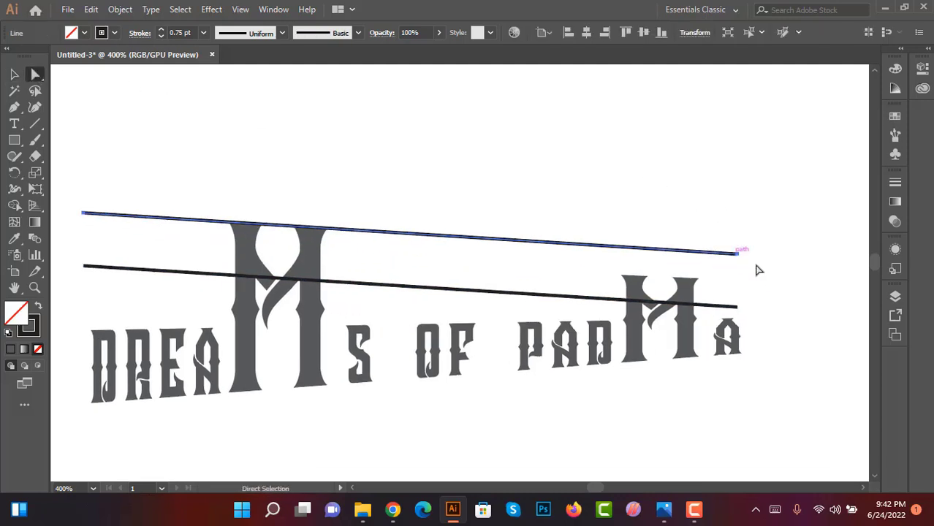
pyautogui.moveTo(738, 253); pyautogui.dragTo(739, 288)
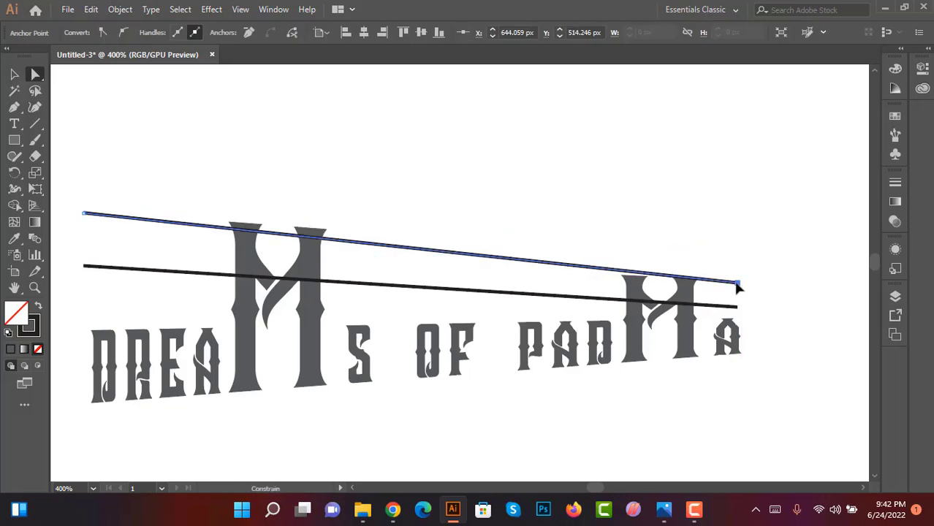
pyautogui.moveTo(83, 214); pyautogui.dragTo(84, 202)
# Step: Set the copied line's stroke weight to 7 pt
pyautogui.click(14, 74)
pyautogui.click(149, 203)
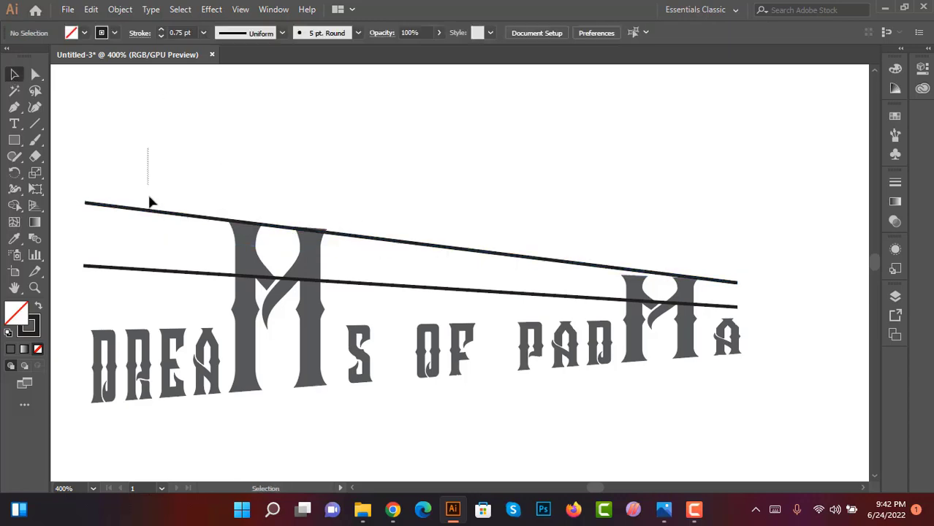
pyautogui.doubleClick(176, 32)
pyautogui.write('7')
pyautogui.press('Return')
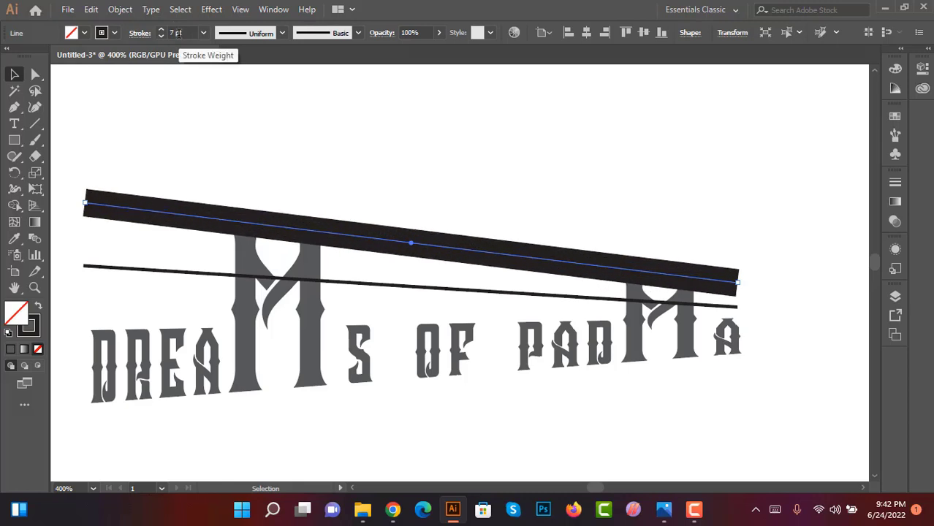
pyautogui.press('Up')
pyautogui.press('Down')
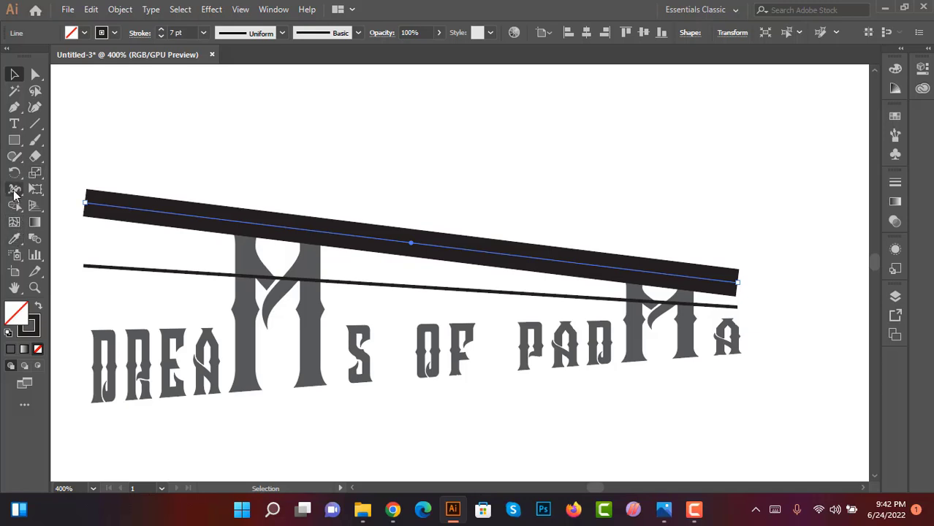
# Step: Taper the bar's right end to a point with the Width tool
pyautogui.click(14, 189)
pyautogui.scroll(2, 760, 291)
pyautogui.moveTo(661, 313); pyautogui.dragTo(669, 305)
pyautogui.scroll(-3, 734, 299)
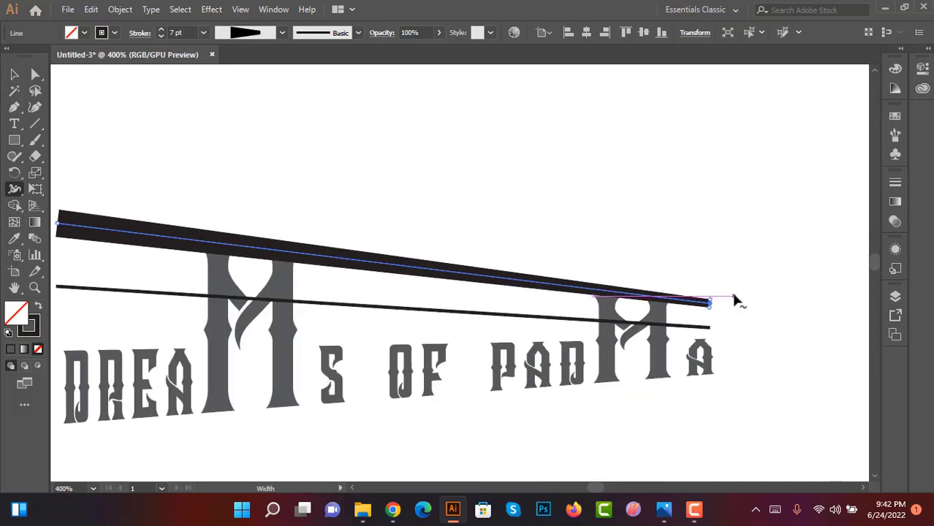
pyautogui.scroll(-1, 556, 278)
pyautogui.scroll(1, 368, 250)
pyautogui.click(14, 74)
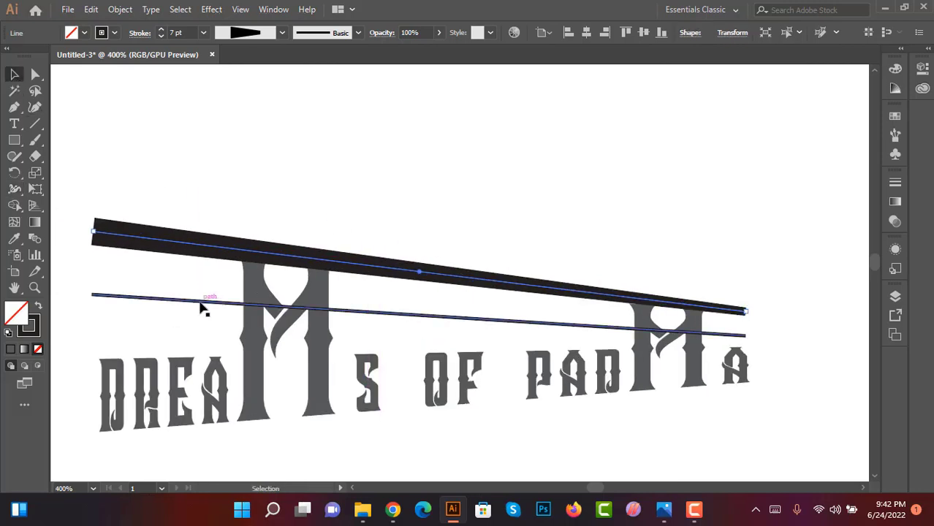
pyautogui.hotkey('ctrl', 'shift', 'a')
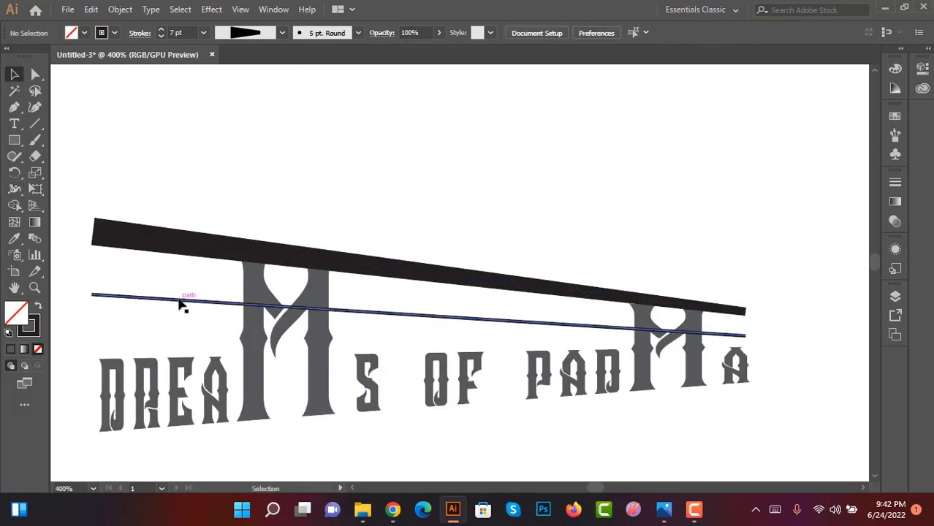
# Step: Draw a thin slanted line above the thick bar with a 1.5 pt stroke
pyautogui.click(39, 126)
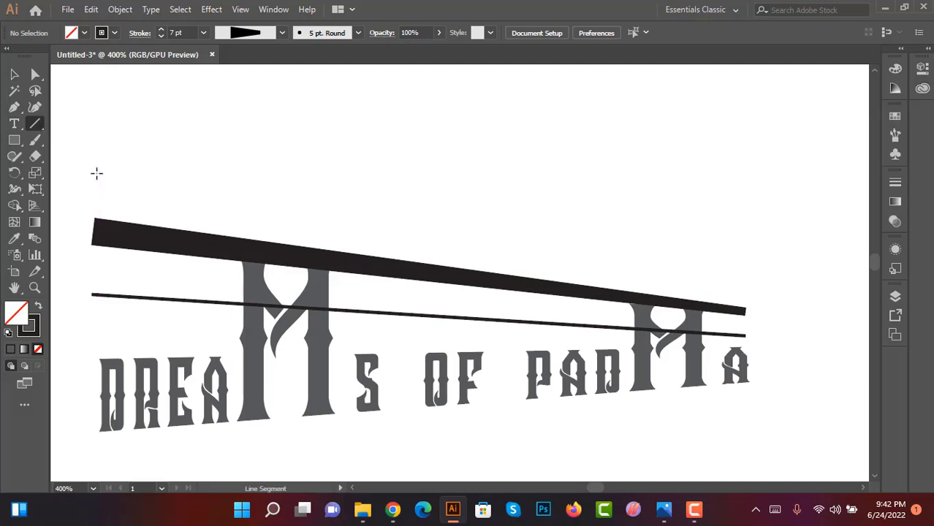
pyautogui.moveTo(99, 202); pyautogui.dragTo(744, 299)
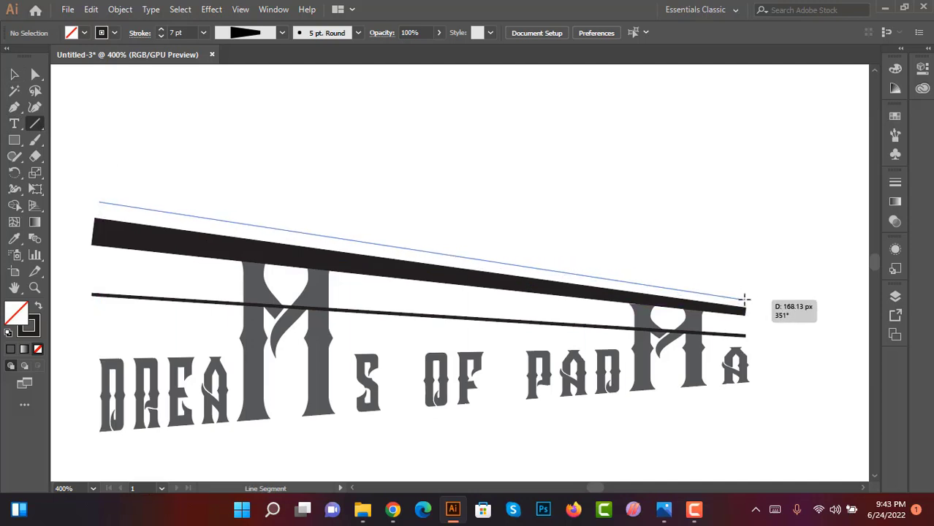
pyautogui.moveTo(744, 298); pyautogui.dragTo(744, 298)
pyautogui.click(176, 32)
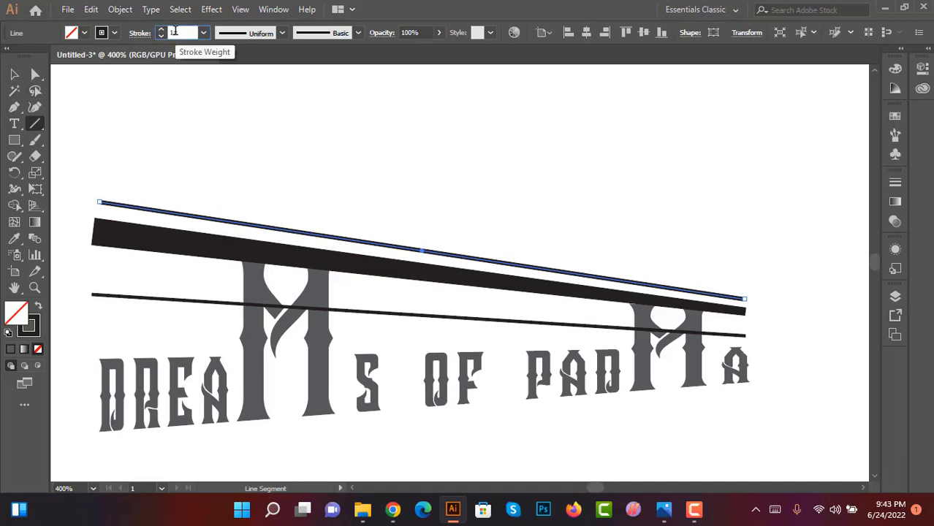
pyautogui.write('.5 pt')
pyautogui.press('Return')
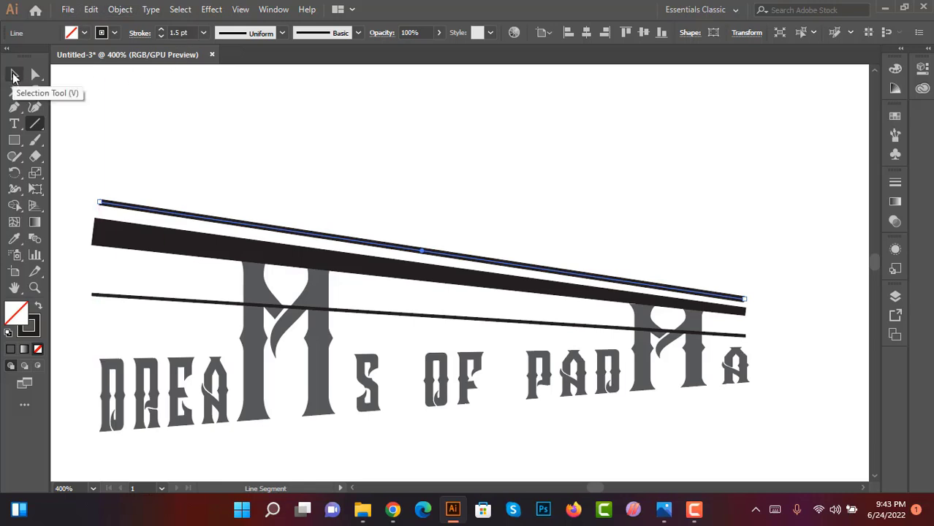
# Step: Select and inspect the new thin top line with the Selection tool
pyautogui.click(14, 76)
pyautogui.click(247, 188)
pyautogui.scroll(-2, 354, 192)
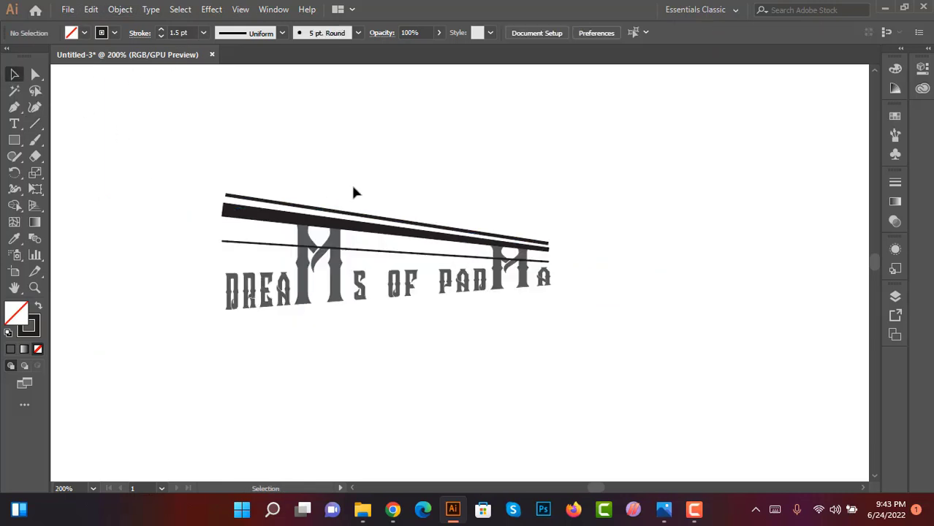
pyautogui.scroll(2, 267, 201)
pyautogui.scroll(1, 256, 205)
pyautogui.moveTo(253, 201); pyautogui.dragTo(265, 245)
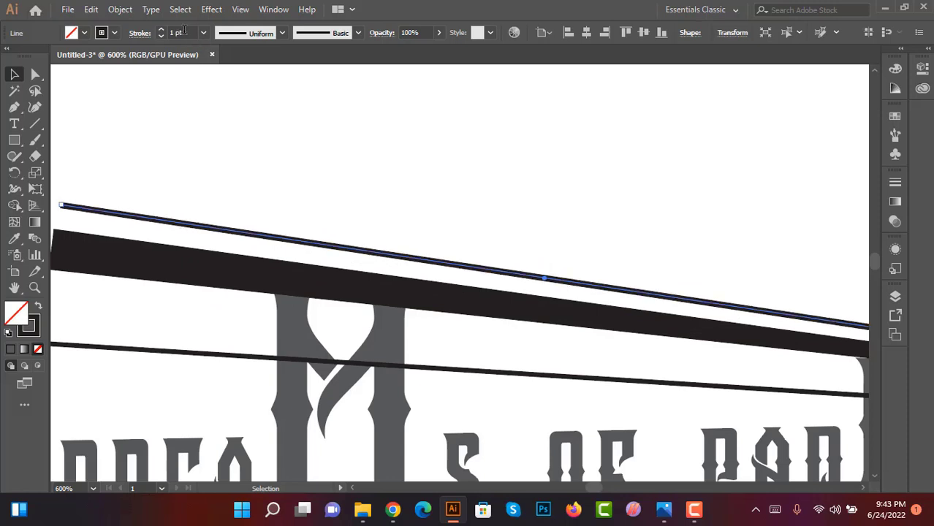
pyautogui.scroll(-1, 184, 31)
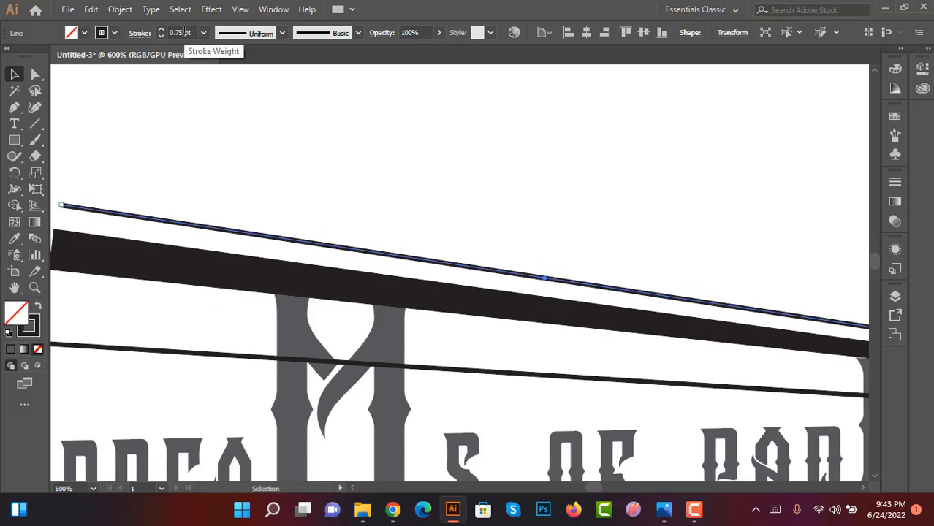
pyautogui.scroll(-1, 184, 30)
pyautogui.click(306, 159)
pyautogui.scroll(-2, 306, 159)
pyautogui.scroll(1, 234, 203)
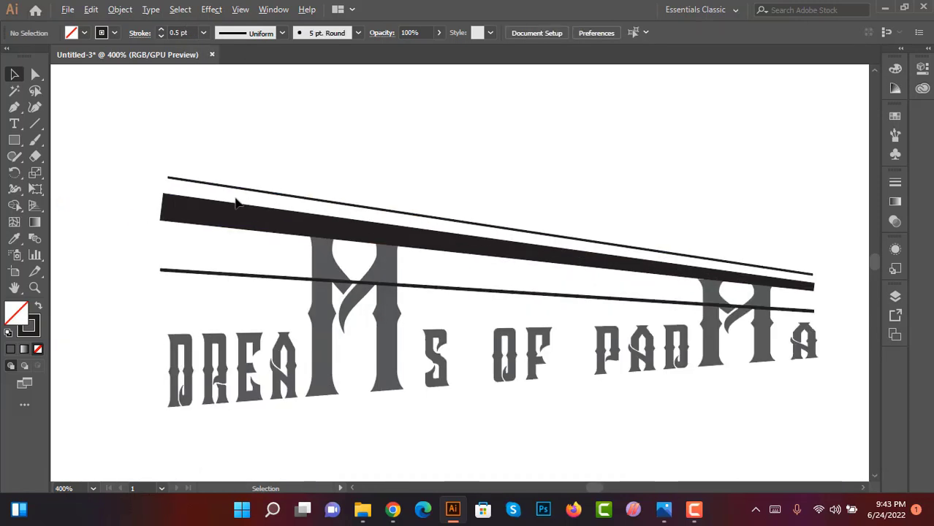
pyautogui.scroll(1, 204, 241)
# Step: Give the lower line a 2 pt stroke, then select all three slanted lines
pyautogui.moveTo(191, 345); pyautogui.dragTo(193, 345)
pyautogui.scroll(2, 193, 29)
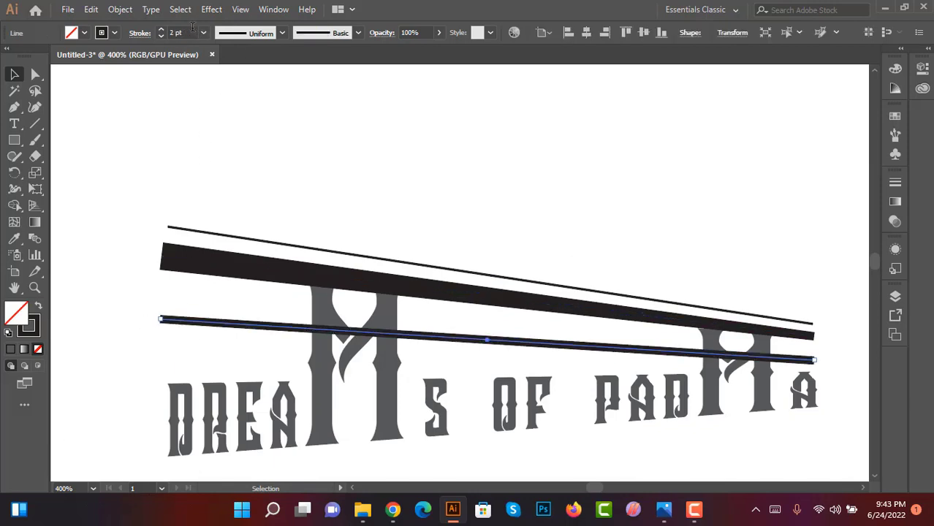
pyautogui.click(403, 186)
pyautogui.scroll(-1, 403, 186)
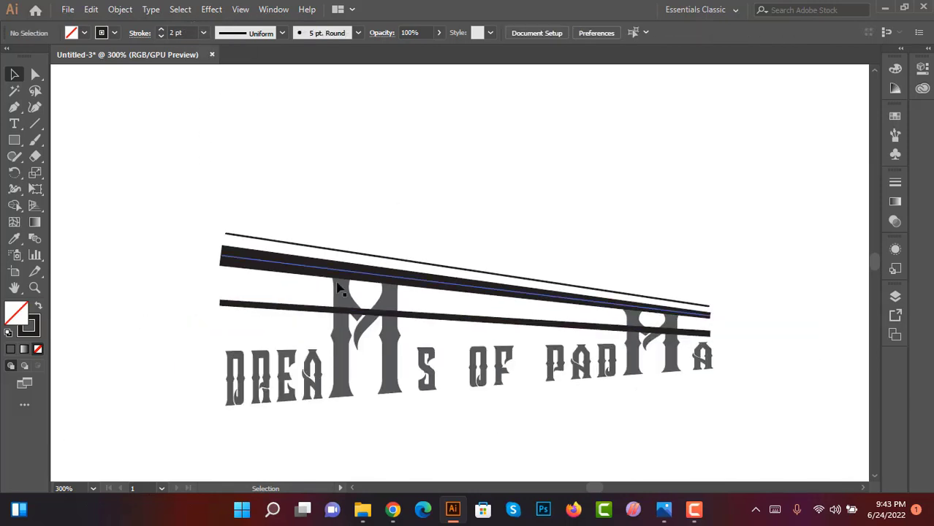
pyautogui.scroll(1, 204, 250)
pyautogui.moveTo(219, 316); pyautogui.dragTo(213, 310)
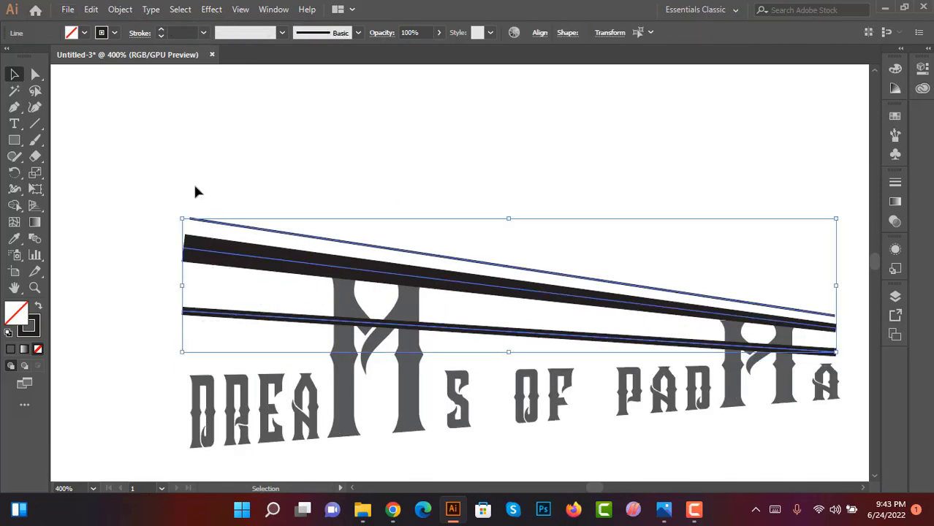
pyautogui.click(194, 188)
pyautogui.scroll(1, 197, 218)
pyautogui.scroll(-1, 147, 189)
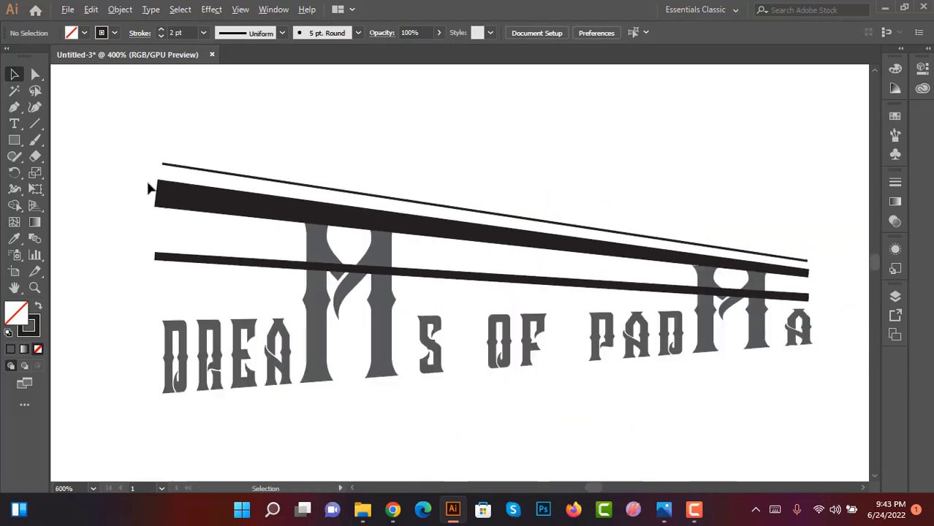
pyautogui.moveTo(136, 126); pyautogui.dragTo(277, 241)
# Step: Expand the lines' appearance, then expand the lower line into a filled shape
pyautogui.click(120, 10)
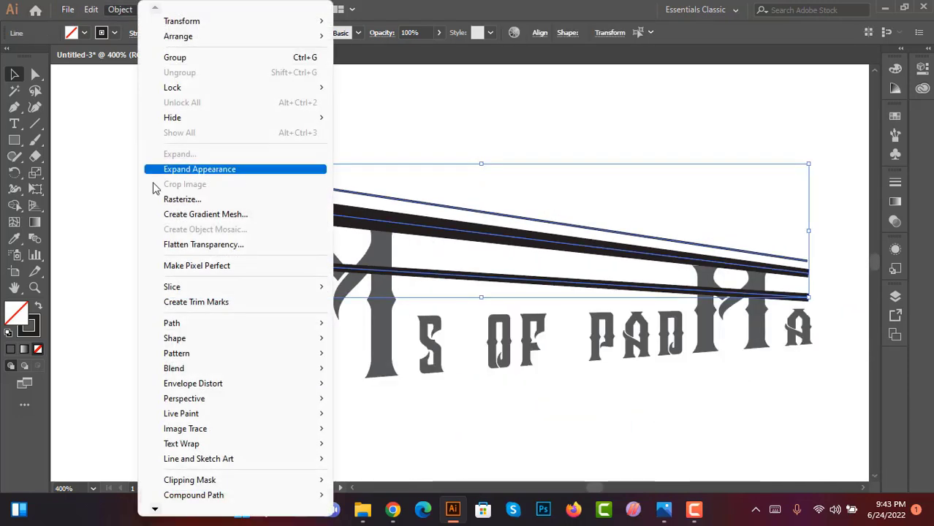
pyautogui.click(183, 168)
pyautogui.moveTo(132, 231); pyautogui.dragTo(195, 257)
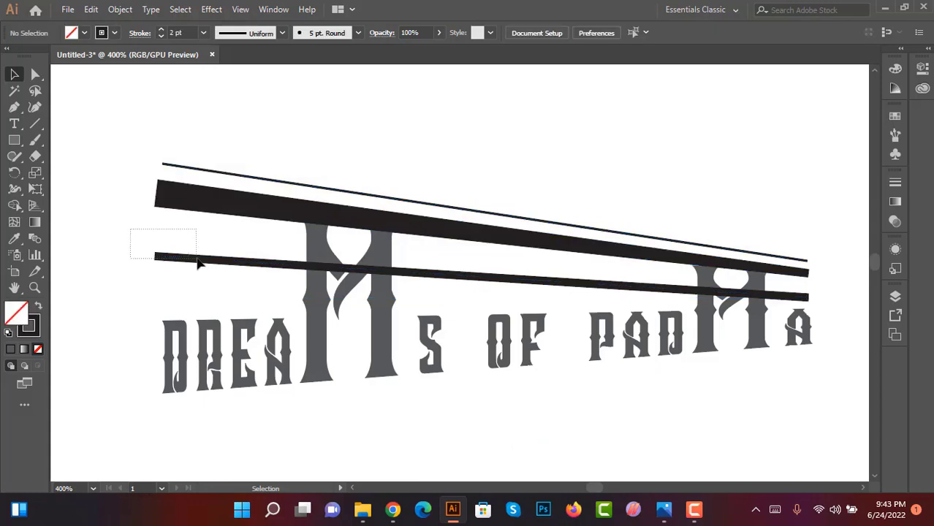
pyautogui.click(120, 9)
pyautogui.click(196, 154)
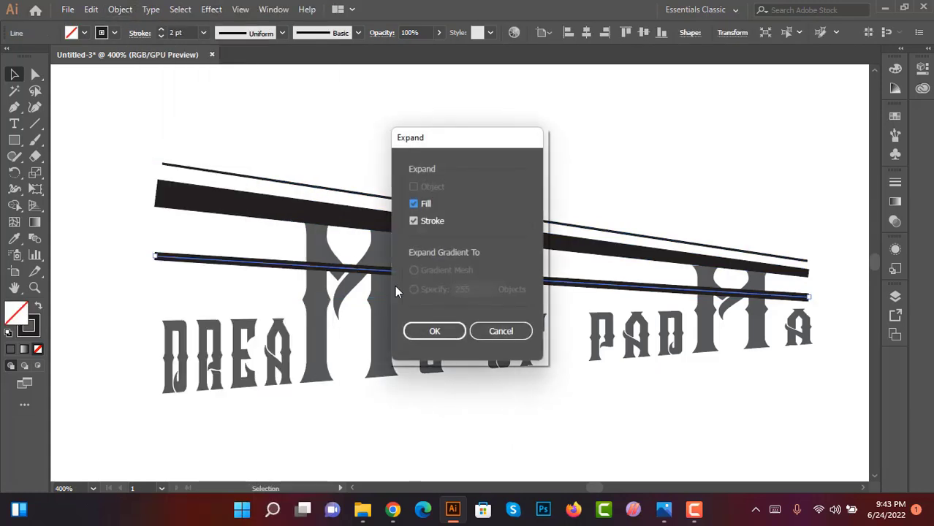
pyautogui.press('Return')
# Step: Expand the thin top line into a solid filled shape
pyautogui.scroll(1, 219, 176)
pyautogui.click(178, 184)
pyautogui.scroll(1, 139, 174)
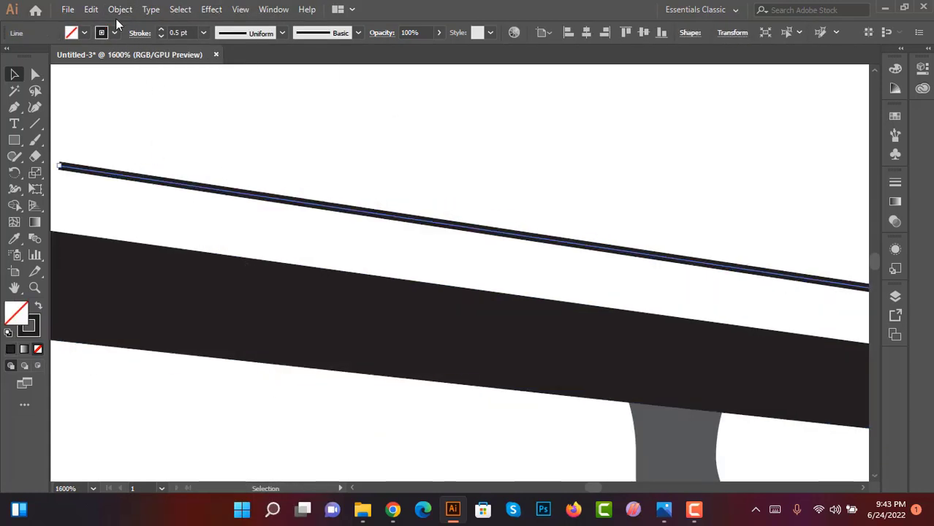
pyautogui.click(120, 9)
pyautogui.click(315, 154)
pyautogui.click(434, 331)
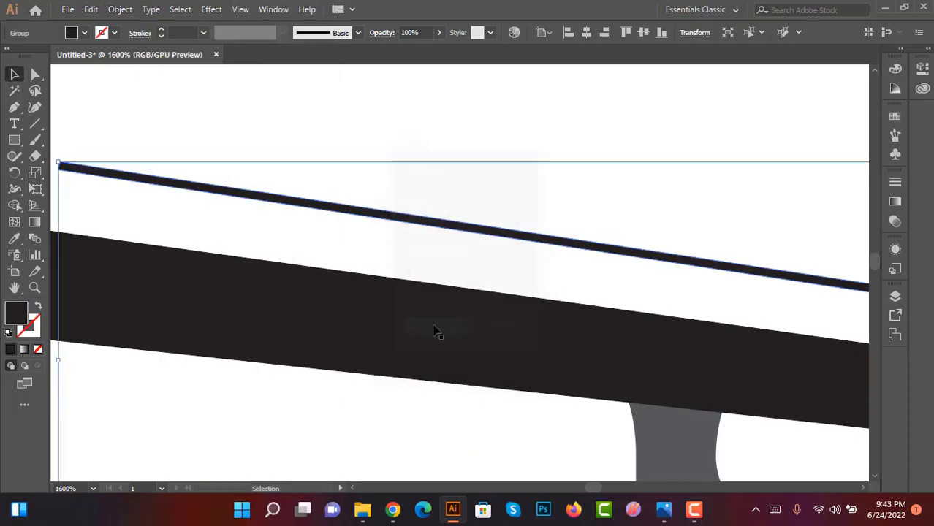
pyautogui.click(452, 246)
pyautogui.scroll(-1, 358, 194)
pyautogui.scroll(-2, 340, 253)
pyautogui.hscroll(2, 339, 255)
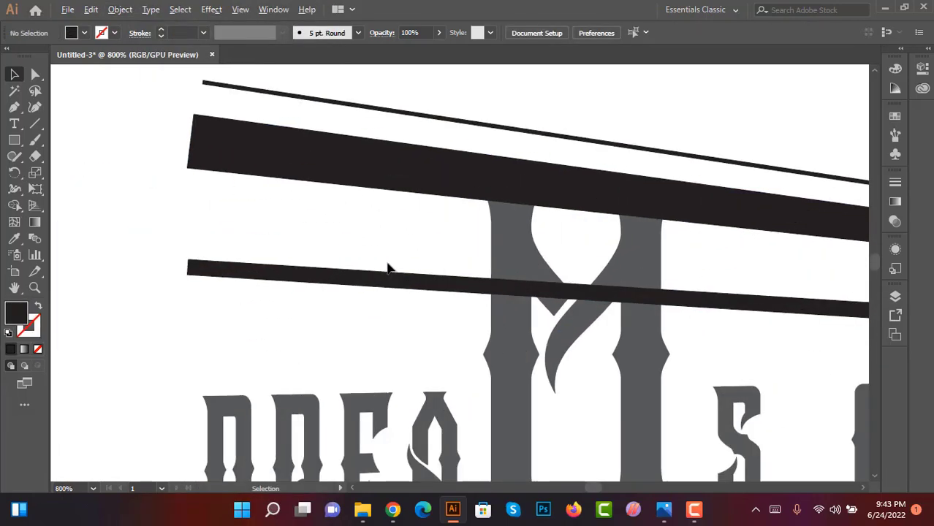
pyautogui.scroll(2, 121, 163)
pyautogui.scroll(1, 219, 185)
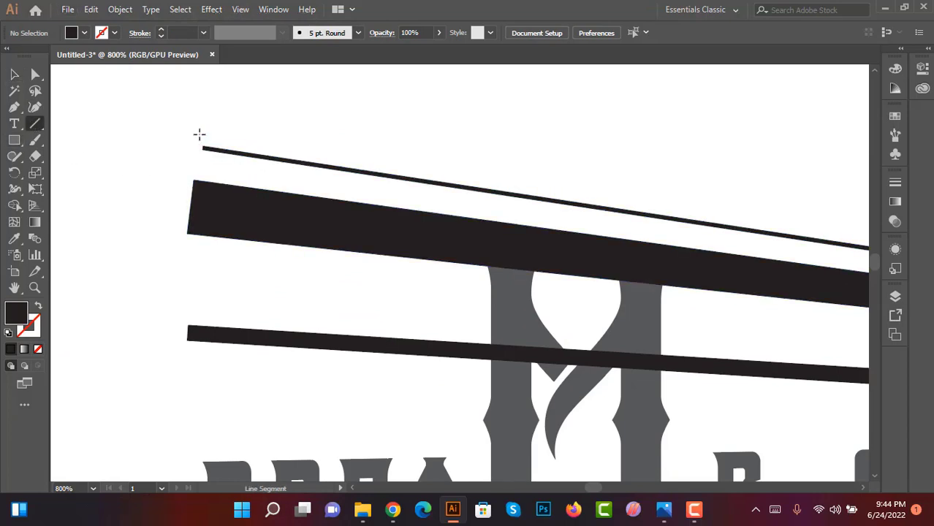
# Step: Draw a diagonal cutting line across the bars' left ends and select it with the bars
pyautogui.moveTo(201, 136); pyautogui.dragTo(340, 388)
pyautogui.press('v')
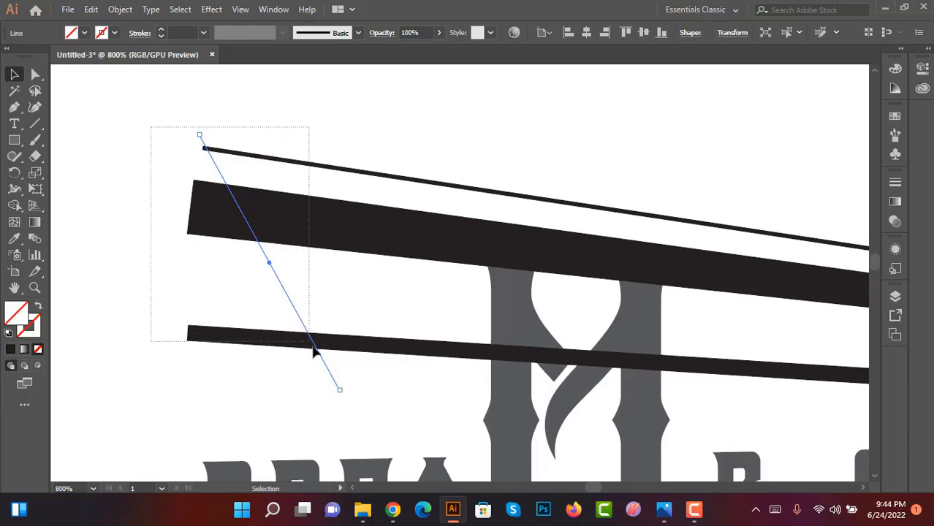
pyautogui.moveTo(314, 359); pyautogui.dragTo(151, 157)
# Step: Remove the bar pieces left of the cut with Shape Builder, then select the cutting line
pyautogui.click(14, 205)
pyautogui.keyDown('alt'); pyautogui.click(209, 212); pyautogui.keyUp('alt')
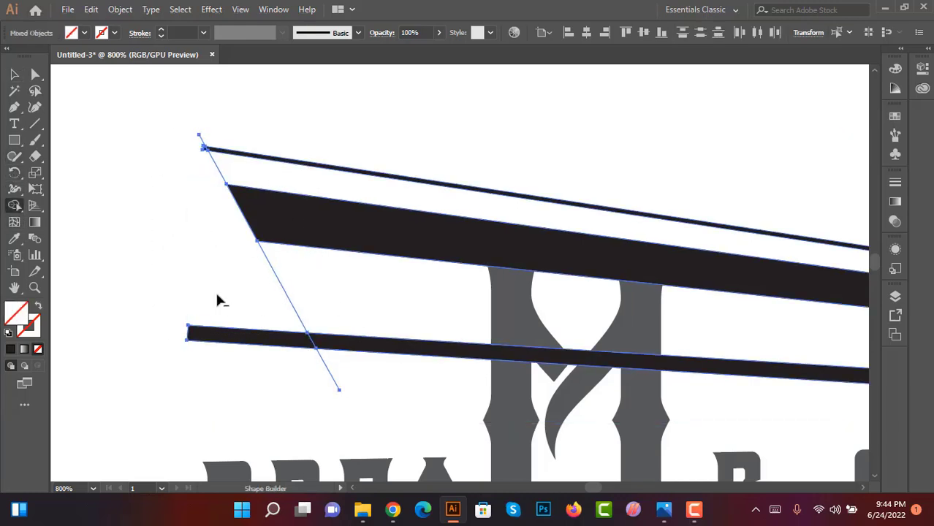
pyautogui.keyDown('alt'); pyautogui.click(252, 335); pyautogui.keyUp('alt')
pyautogui.scroll(2, 199, 157)
pyautogui.keyDown('alt'); pyautogui.click(224, 139); pyautogui.keyUp('alt')
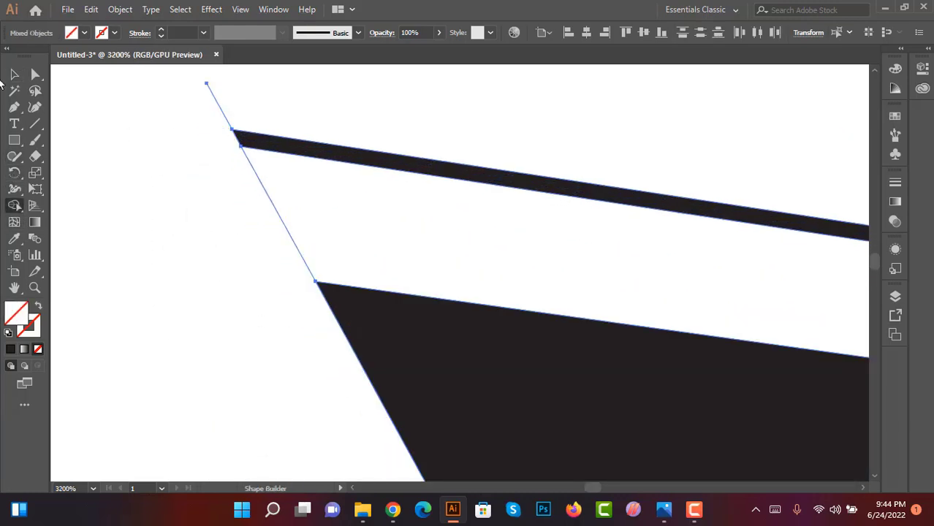
pyautogui.press('v')
pyautogui.click(275, 205)
pyautogui.click(189, 185)
# Step: Delete the leftover diagonal cutting line
pyautogui.press('Delete')
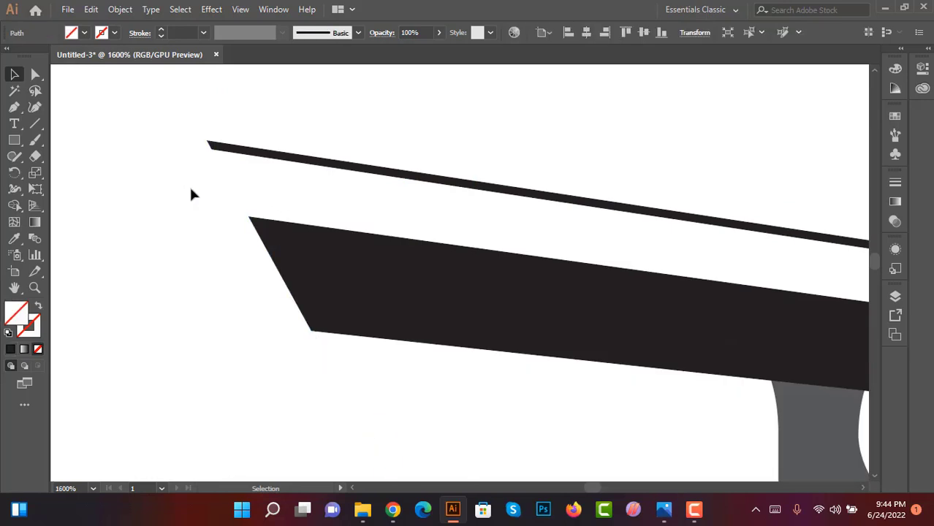
pyautogui.scroll(-5, 386, 293)
pyautogui.moveTo(511, 247); pyautogui.dragTo(362, 222)
pyautogui.scroll(2, 660, 296)
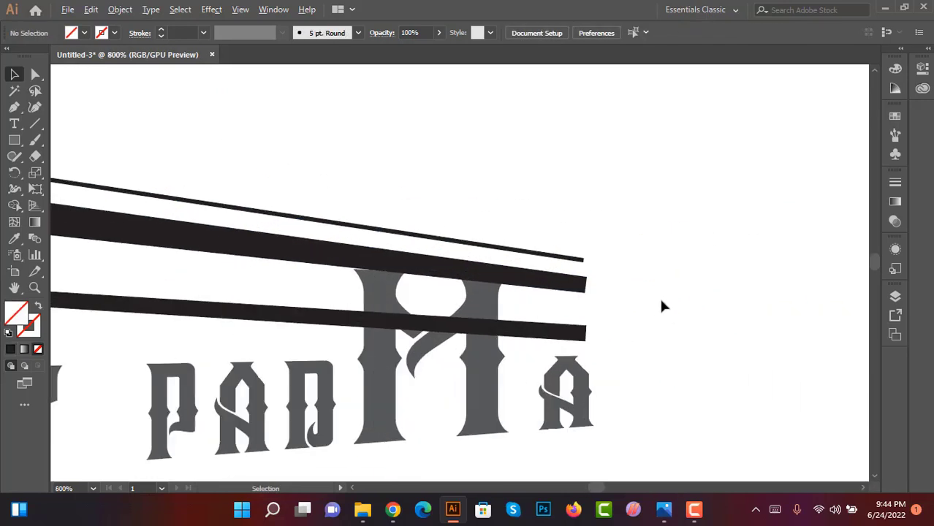
pyautogui.scroll(2, 515, 293)
pyautogui.click(500, 309)
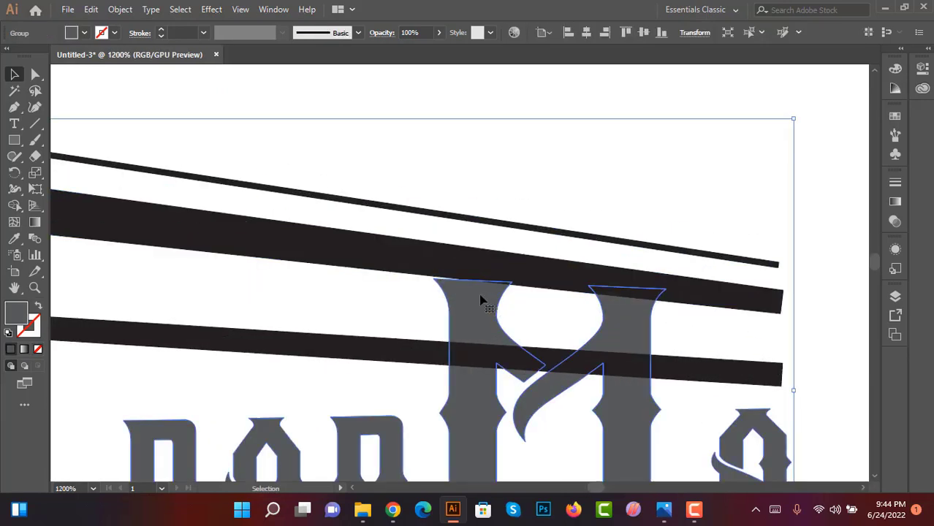
pyautogui.click(576, 196)
pyautogui.scroll(-1, 651, 235)
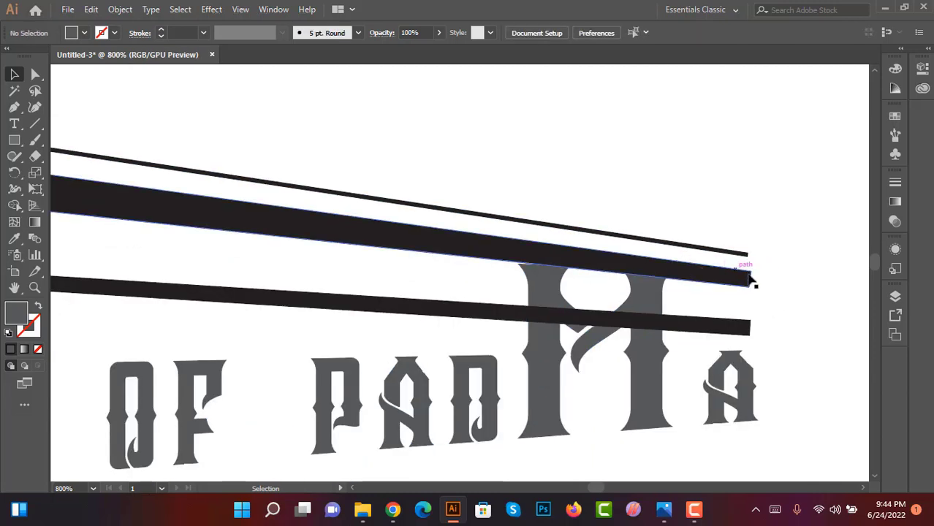
pyautogui.scroll(1, 758, 255)
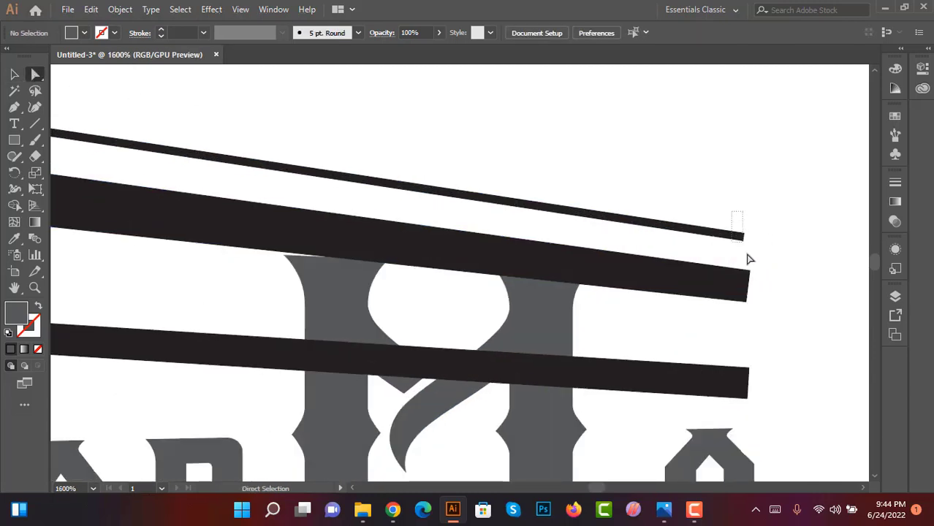
# Step: Align the bars' right-end points and move the thin top line slightly lower
pyautogui.moveTo(749, 259)
pyautogui.mouseDown()
pyautogui.moveTo(756, 300)
pyautogui.moveTo(747, 299)
pyautogui.mouseUp()
pyautogui.click(775, 281)
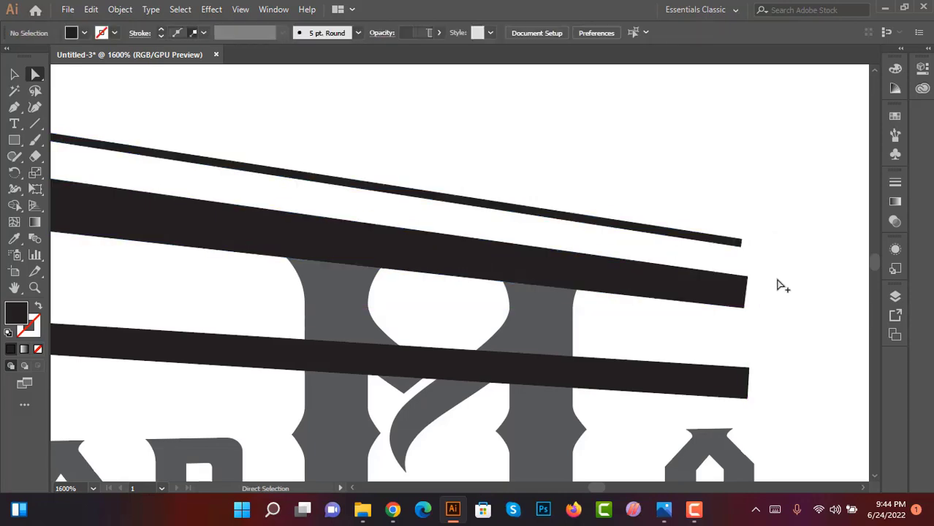
pyautogui.scroll(-6, 492, 226)
pyautogui.scroll(3, 449, 254)
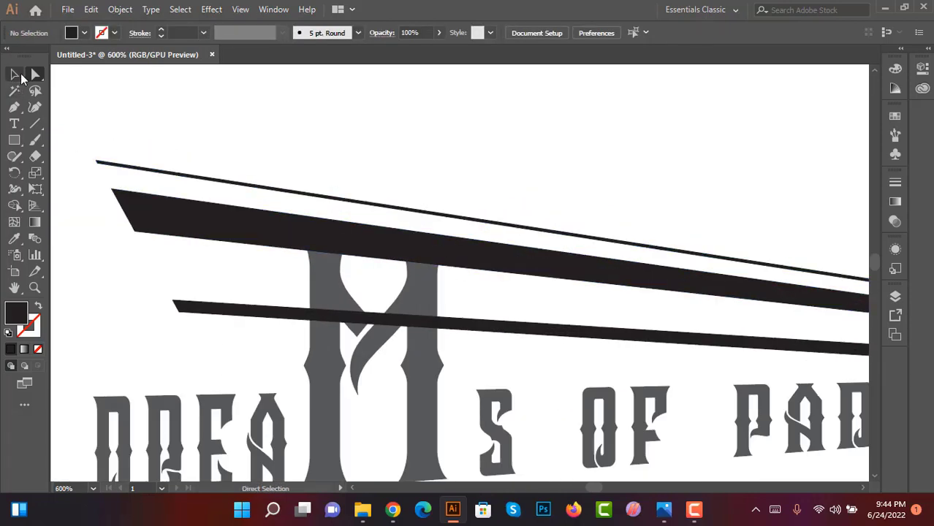
pyautogui.scroll(-1, 211, 162)
pyautogui.scroll(2, 625, 257)
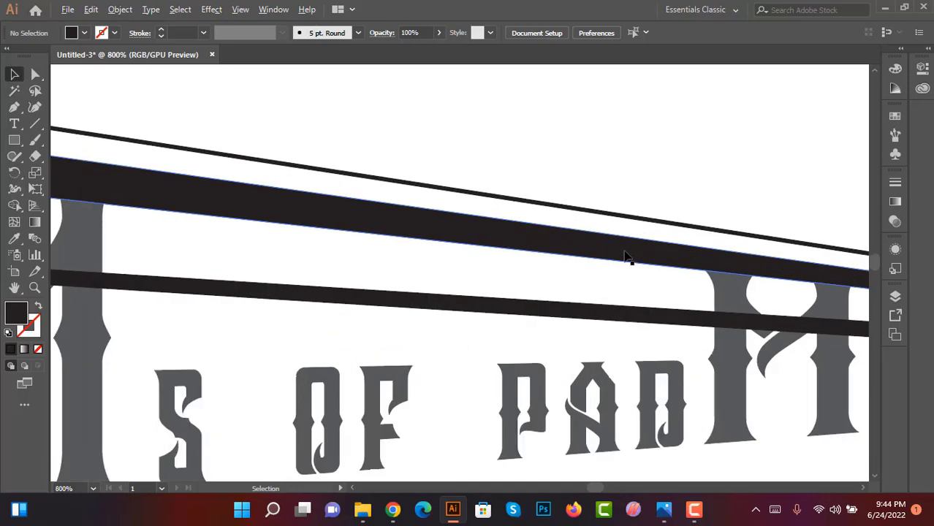
pyautogui.scroll(-3, 359, 234)
pyautogui.scroll(2, 177, 192)
pyautogui.scroll(1, 275, 174)
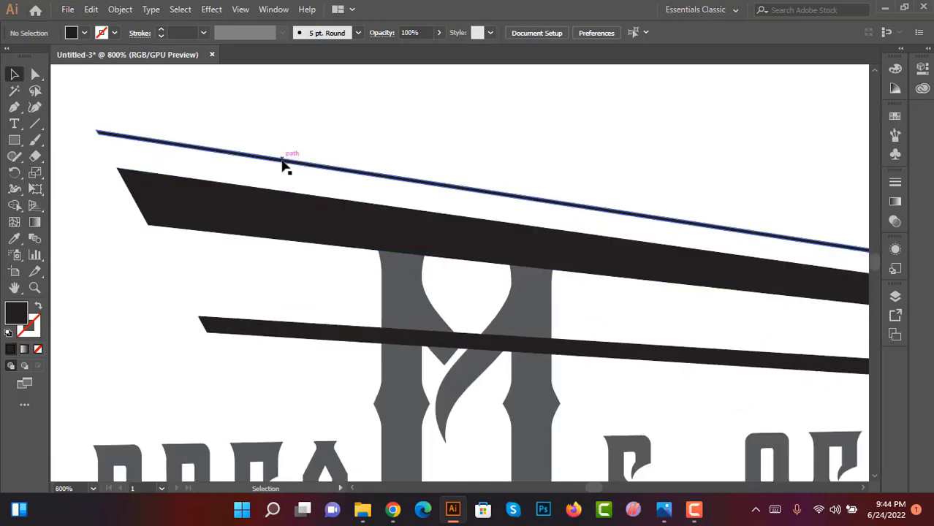
pyautogui.moveTo(281, 160); pyautogui.dragTo(283, 173)
pyautogui.scroll(-1, 275, 161)
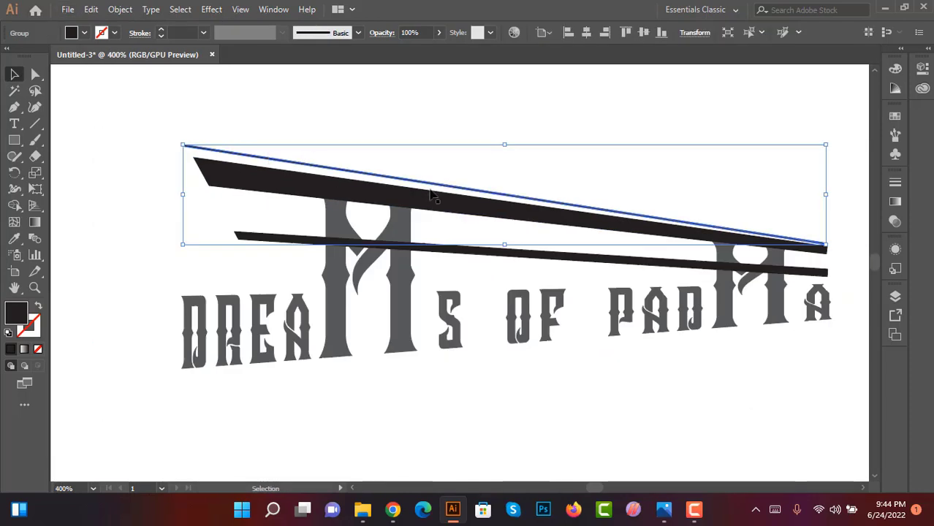
pyautogui.scroll(1, 819, 240)
pyautogui.scroll(1, 804, 241)
pyautogui.scroll(1, 800, 251)
pyautogui.scroll(1, 707, 285)
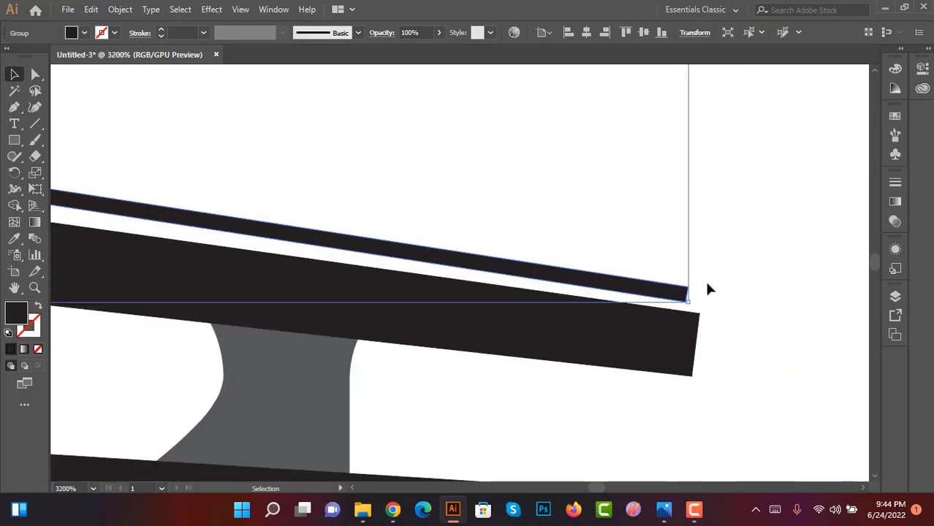
pyautogui.scroll(-2, 718, 286)
pyautogui.scroll(-1, 738, 284)
pyautogui.scroll(2, 692, 304)
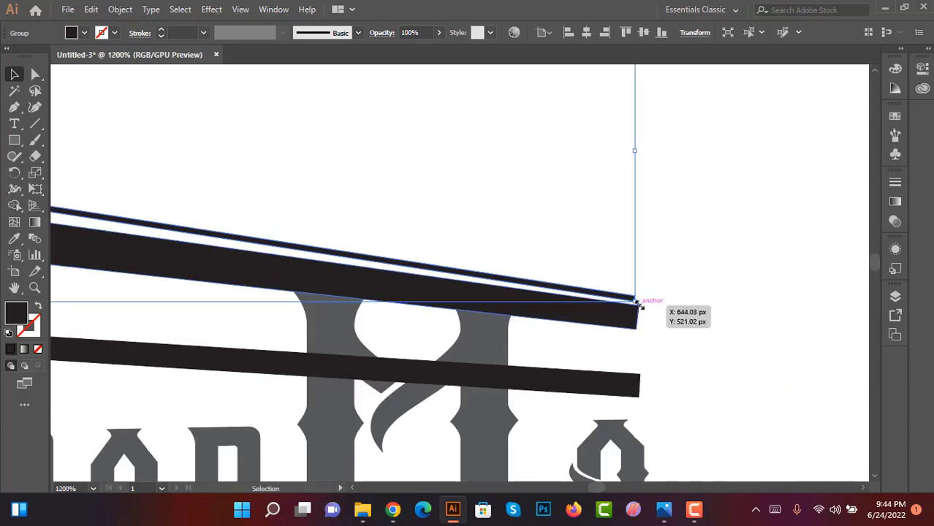
# Step: Snap the thin line's right end onto the thick bar
pyautogui.moveTo(635, 299); pyautogui.dragTo(635, 295)
pyautogui.click(696, 306)
pyautogui.scroll(-2, 696, 305)
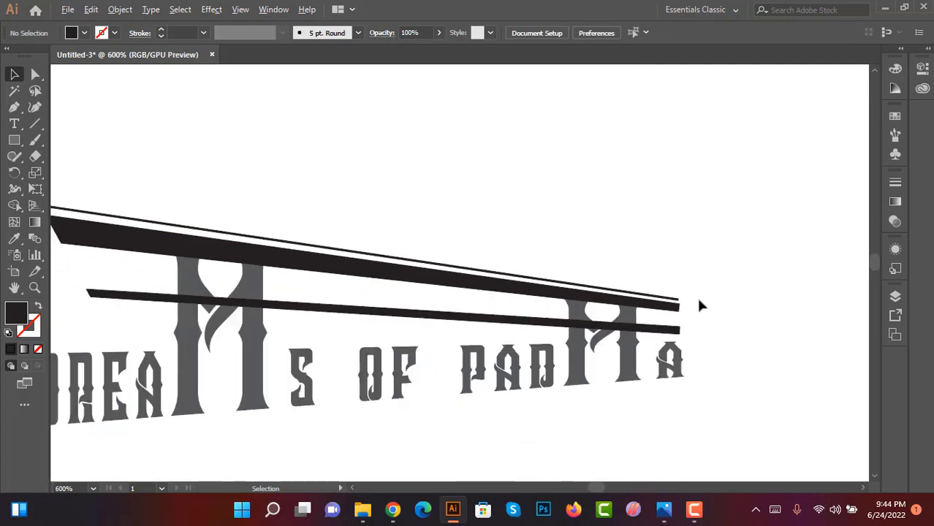
pyautogui.scroll(-1, 581, 278)
pyautogui.scroll(2, 200, 229)
pyautogui.scroll(1, 328, 242)
pyautogui.scroll(1, 327, 242)
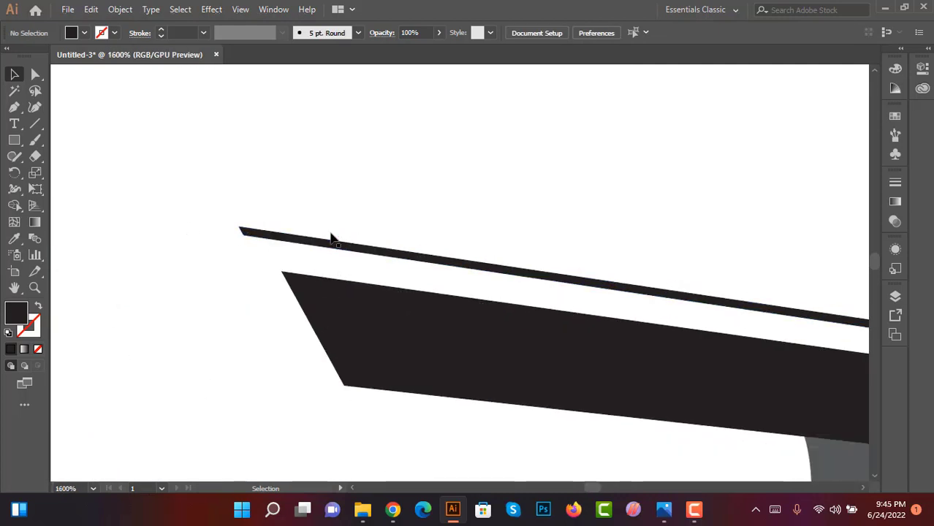
# Step: Reshape the thin top line's left tip with the Direct Selection tool
pyautogui.moveTo(344, 386)
pyautogui.mouseDown()
pyautogui.moveTo(240, 193)
pyautogui.moveTo(270, 269)
pyautogui.moveTo(282, 252)
pyautogui.mouseUp()
pyautogui.click(33, 74)
pyautogui.scroll(2, 240, 236)
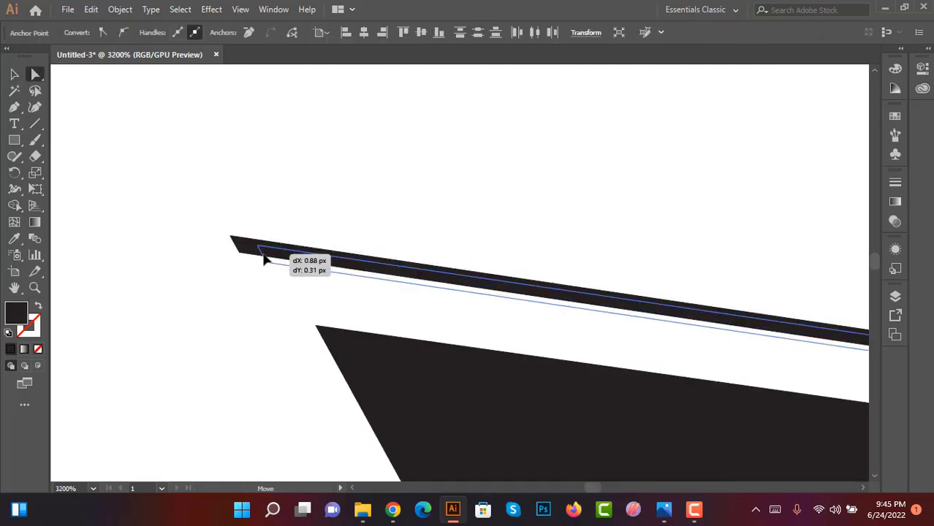
pyautogui.click(292, 203)
pyautogui.scroll(-3, 153, 228)
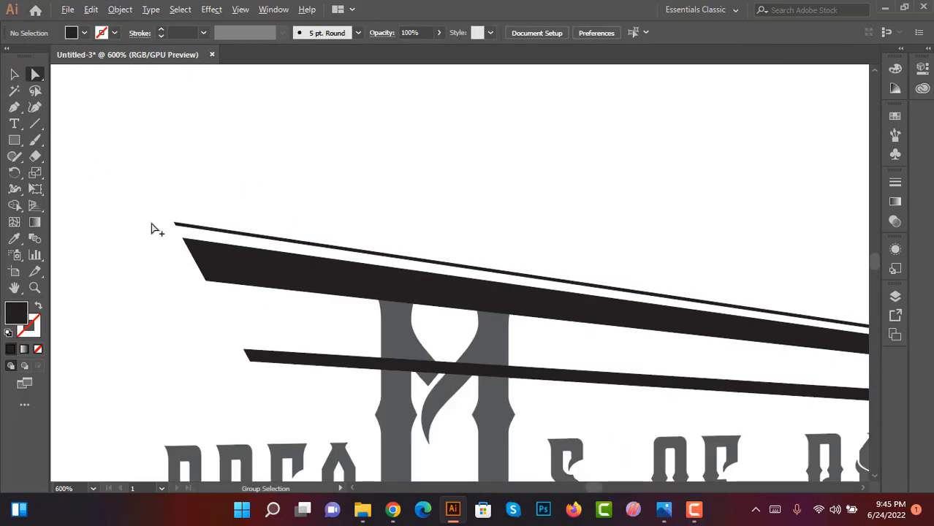
pyautogui.scroll(-2, 402, 298)
pyautogui.scroll(2, 403, 298)
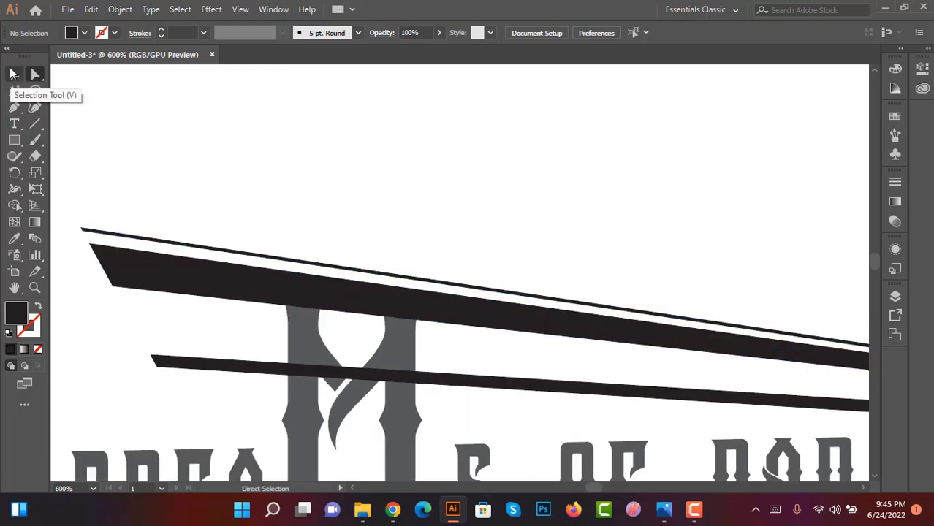
pyautogui.click(14, 74)
pyautogui.scroll(-2, 335, 185)
pyautogui.scroll(1, 514, 277)
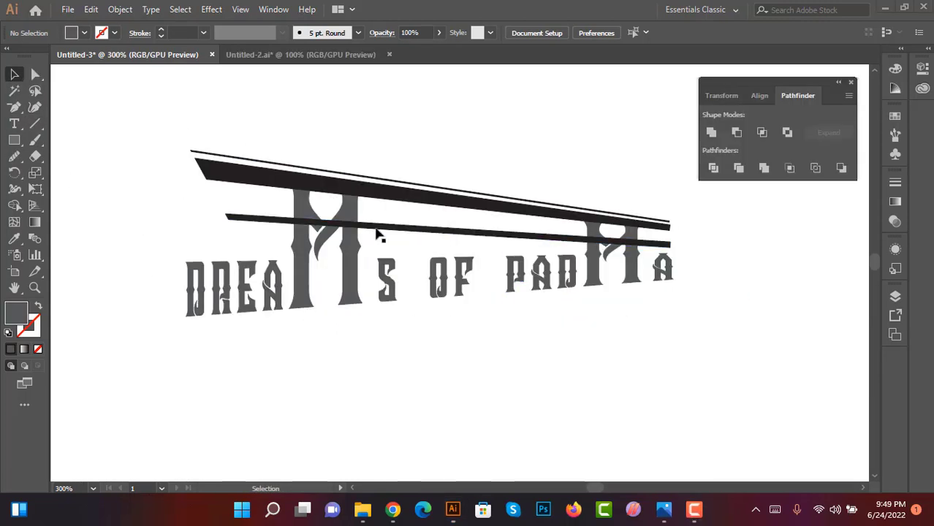
pyautogui.scroll(1, 424, 186)
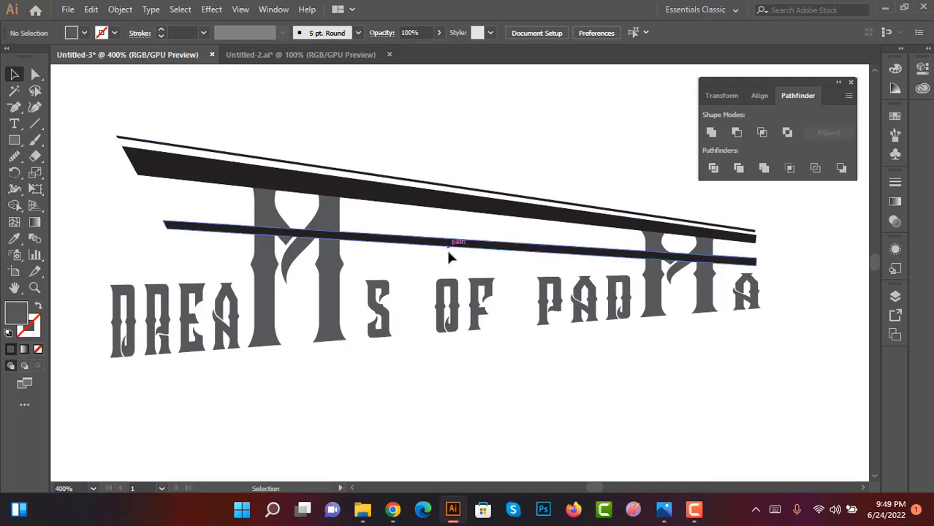
# Step: Apply the DREAMS OF PADMA letters' dark grey to the three bars with the Eyedropper
pyautogui.moveTo(451, 176); pyautogui.dragTo(467, 251)
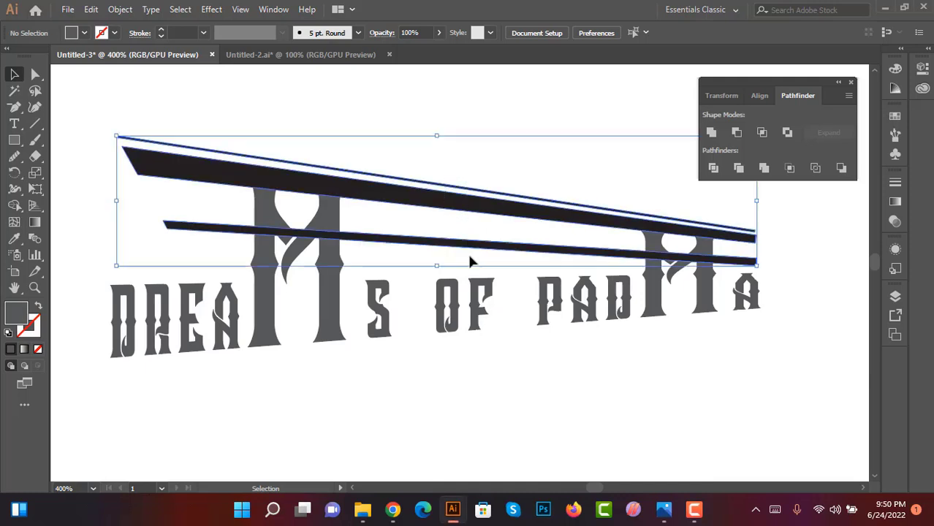
pyautogui.click(14, 239)
pyautogui.click(257, 252)
pyautogui.click(14, 74)
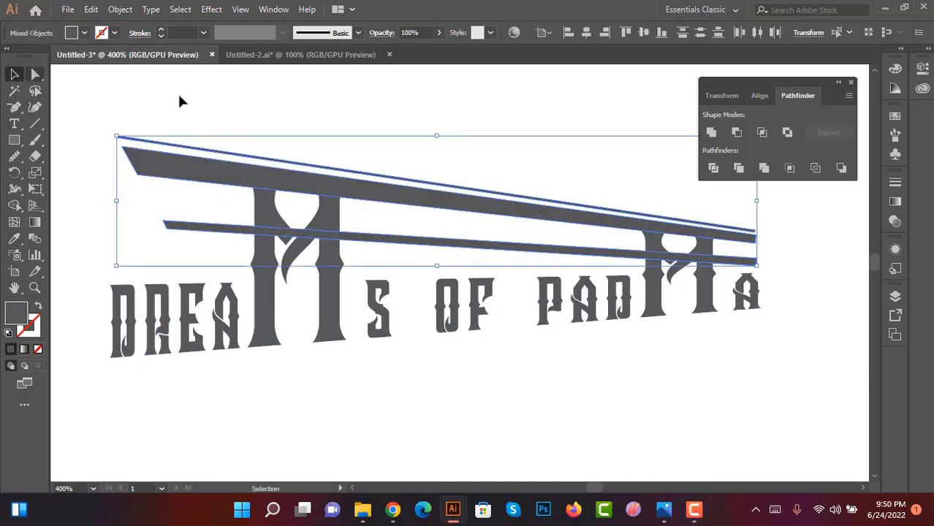
pyautogui.click(181, 98)
pyautogui.scroll(-3, 334, 152)
pyautogui.scroll(3, 332, 152)
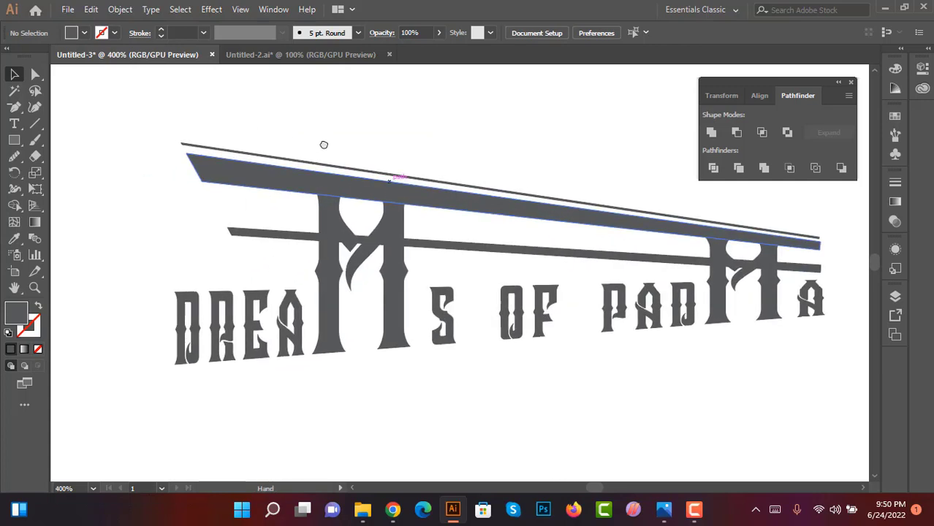
pyautogui.scroll(1, 323, 144)
pyautogui.scroll(1, 367, 144)
pyautogui.scroll(1, 340, 204)
pyautogui.scroll(-1, 288, 189)
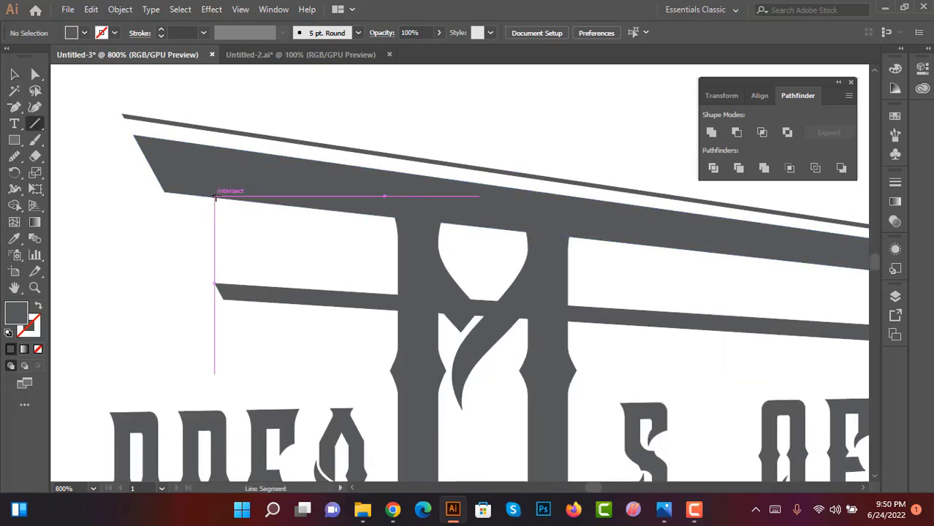
# Step: Draw a diagonal strut from the upper bar's corner down to the lower bar and nudge it into place
pyautogui.moveTo(215, 197); pyautogui.dragTo(267, 285)
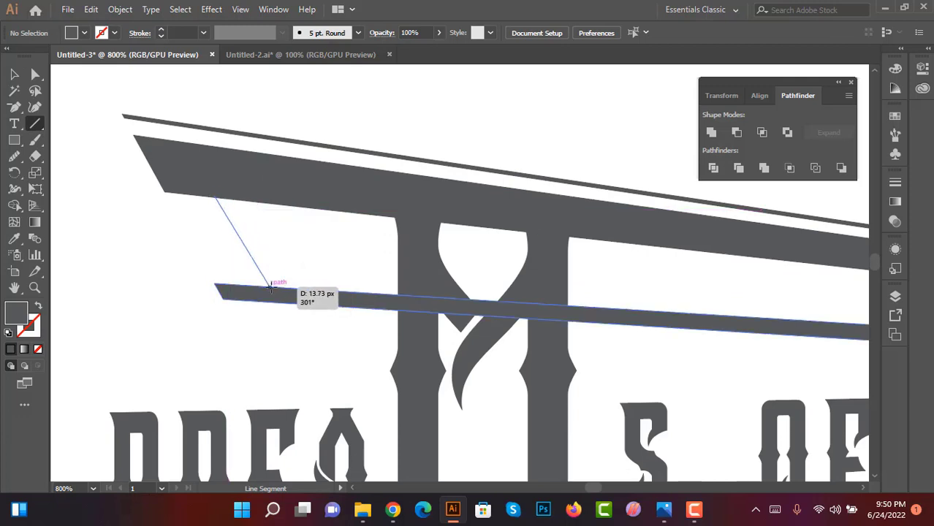
pyautogui.moveTo(270, 288); pyautogui.dragTo(272, 290)
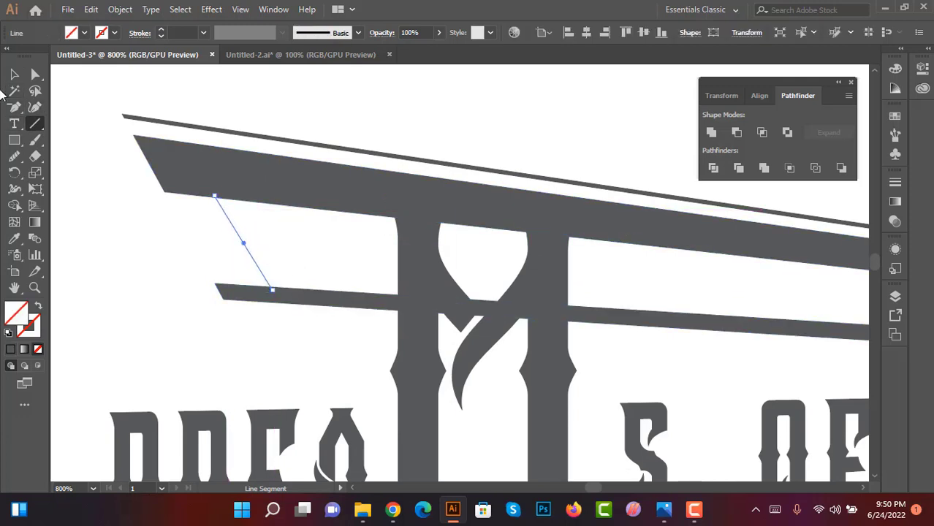
pyautogui.click(14, 74)
pyautogui.scroll(1, 183, 31)
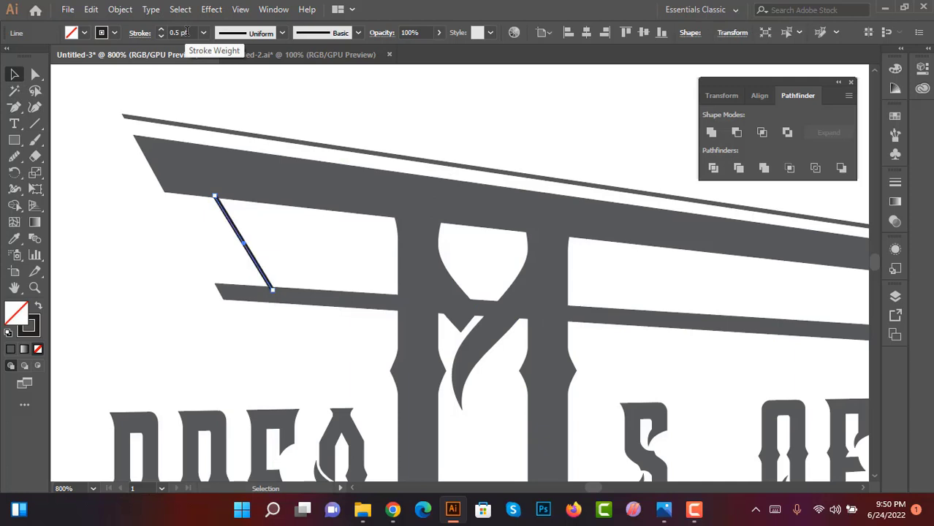
pyautogui.scroll(-2, 134, 245)
pyautogui.scroll(3, 181, 243)
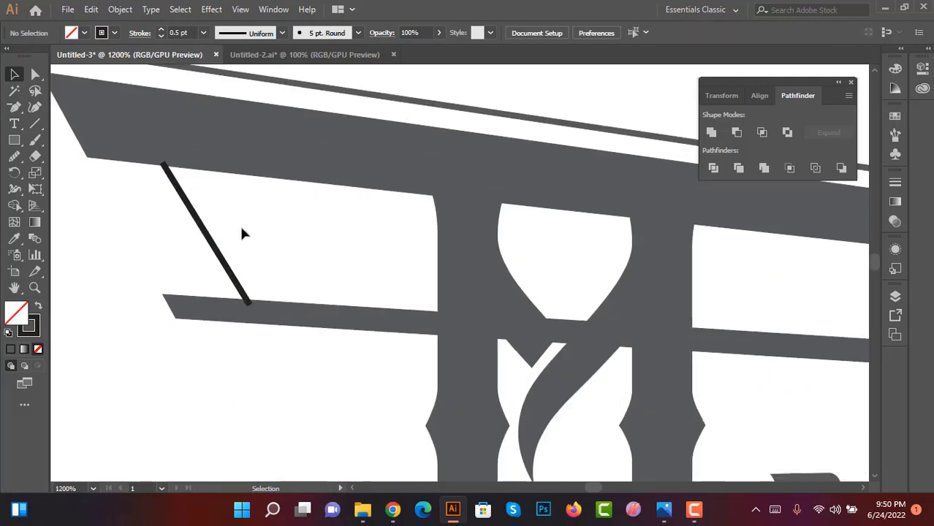
pyautogui.scroll(1, 188, 33)
pyautogui.click(235, 212)
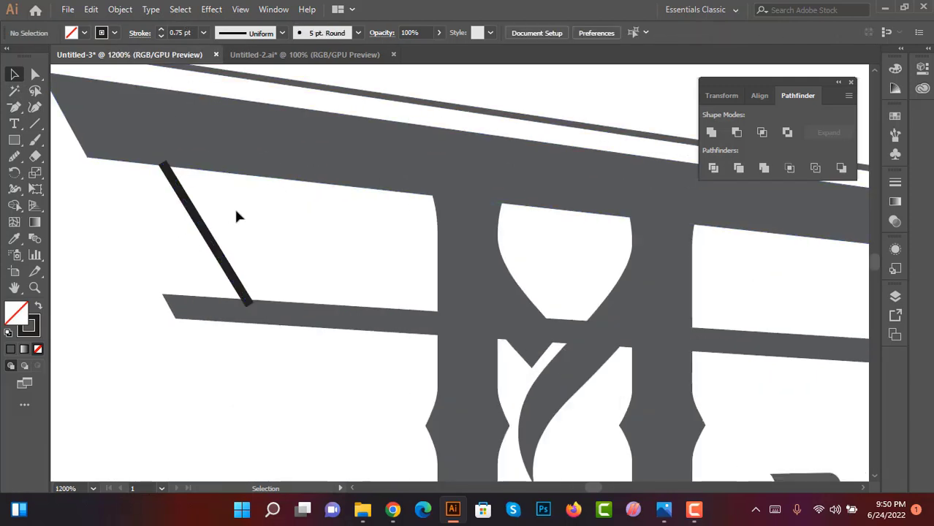
pyautogui.scroll(1, 212, 241)
pyautogui.click(207, 252)
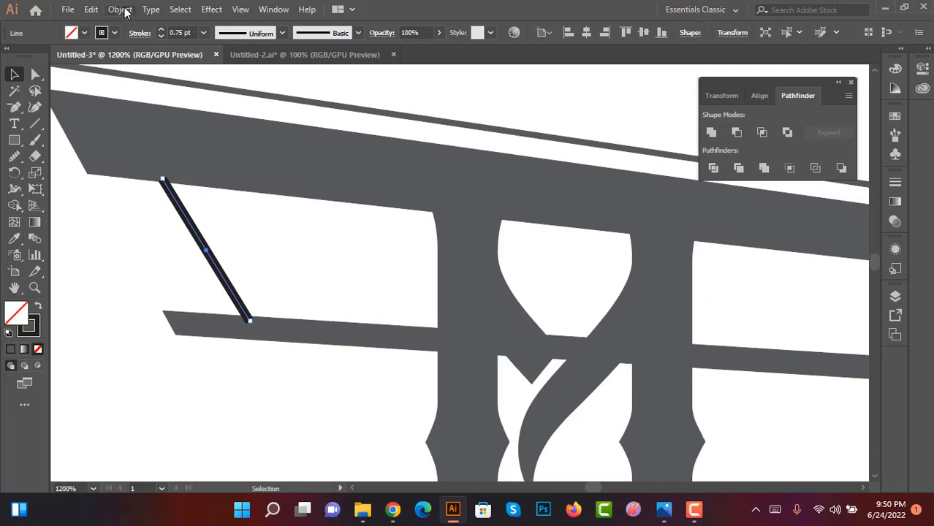
pyautogui.click(159, 205)
pyautogui.scroll(1, 172, 208)
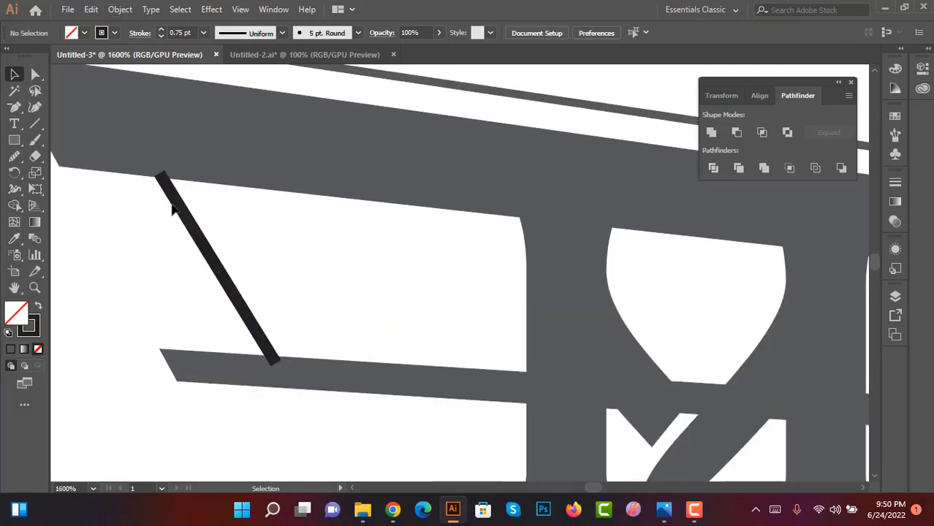
pyautogui.moveTo(179, 210); pyautogui.dragTo(174, 207)
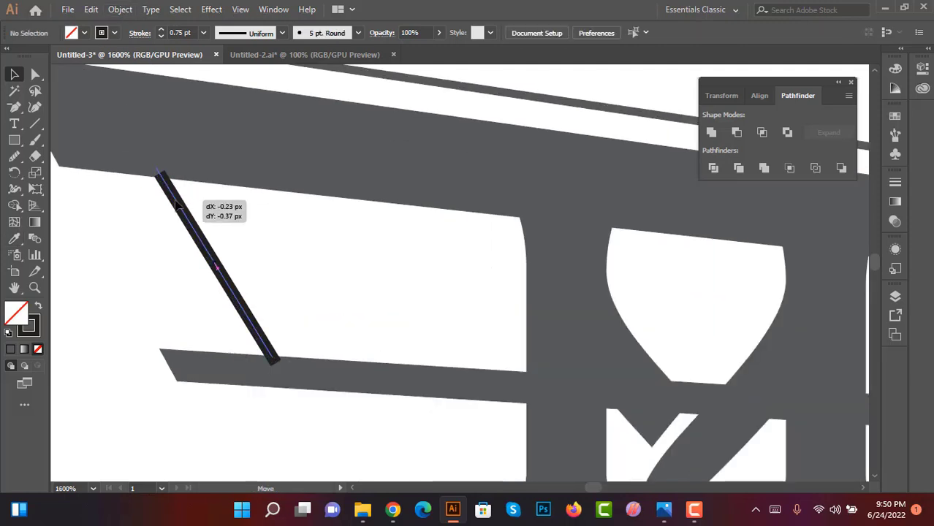
pyautogui.click(272, 244)
pyautogui.scroll(1, 248, 315)
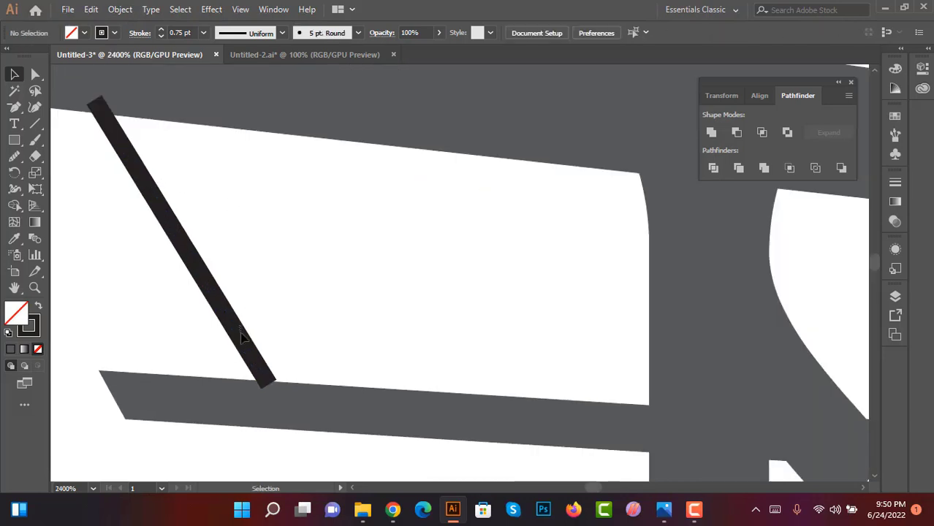
# Step: Drag the strut's lower anchor onto the rail, then select the strut for mirroring
pyautogui.click(36, 74)
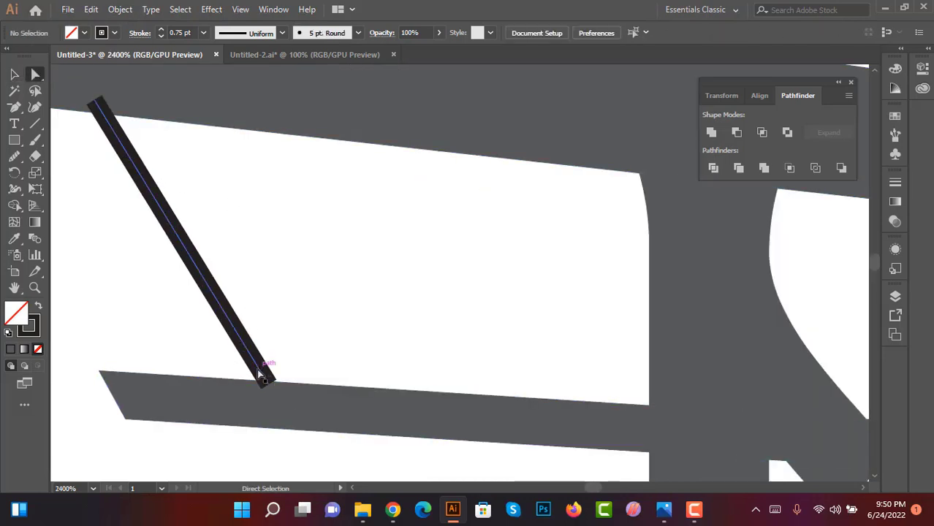
pyautogui.moveTo(258, 374); pyautogui.dragTo(266, 384)
pyautogui.click(313, 323)
pyautogui.scroll(-4, 302, 287)
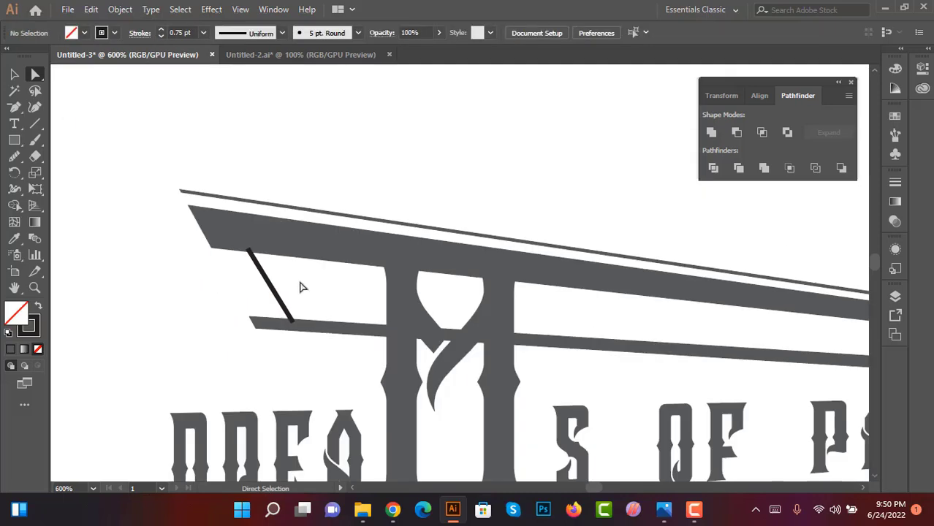
pyautogui.scroll(1, 302, 287)
pyautogui.scroll(2, 265, 268)
pyautogui.click(245, 292)
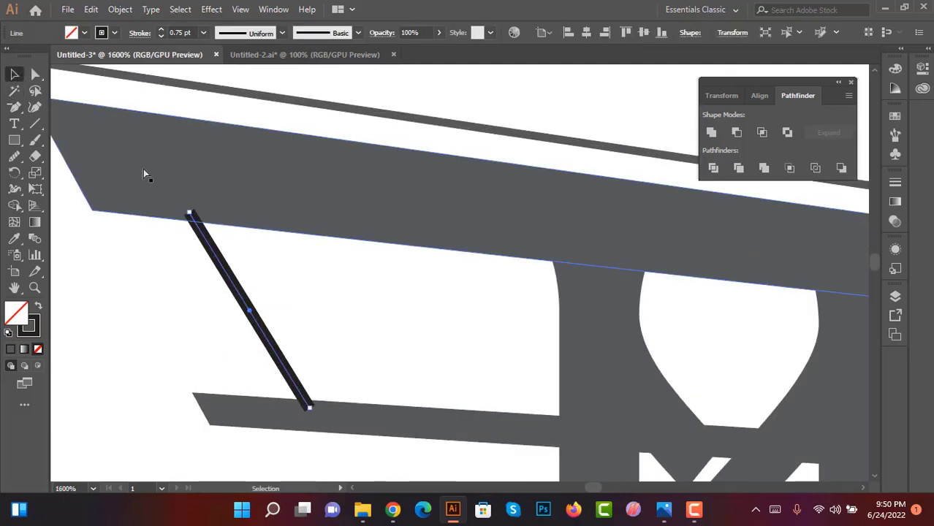
pyautogui.click(15, 156)
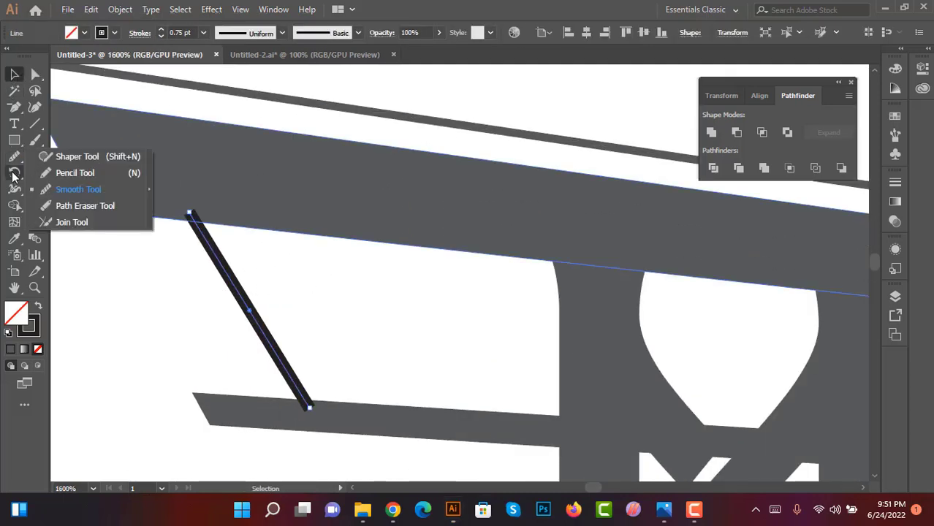
pyautogui.click(14, 172)
pyautogui.click(52, 192)
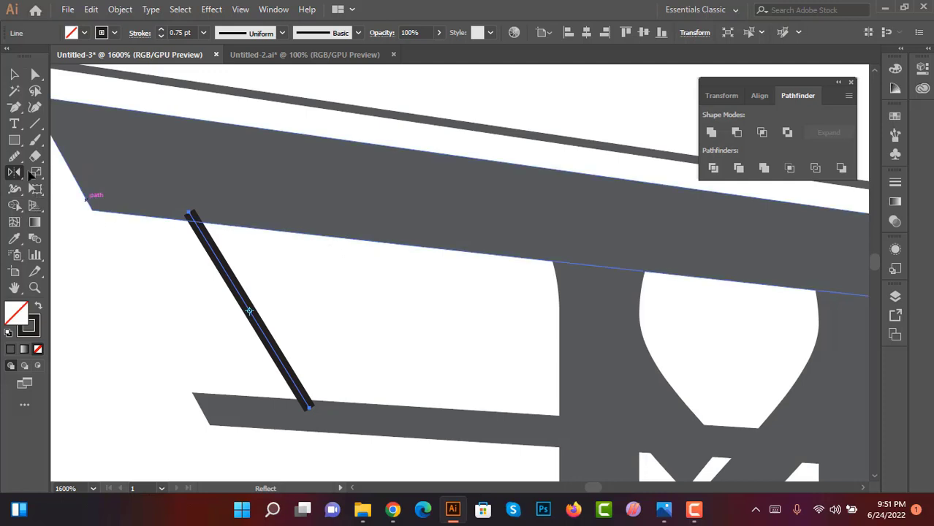
# Step: Reflect a vertical copy of the diagonal strut and move it to the right of the original
pyautogui.press('Return')
pyautogui.click(758, 287)
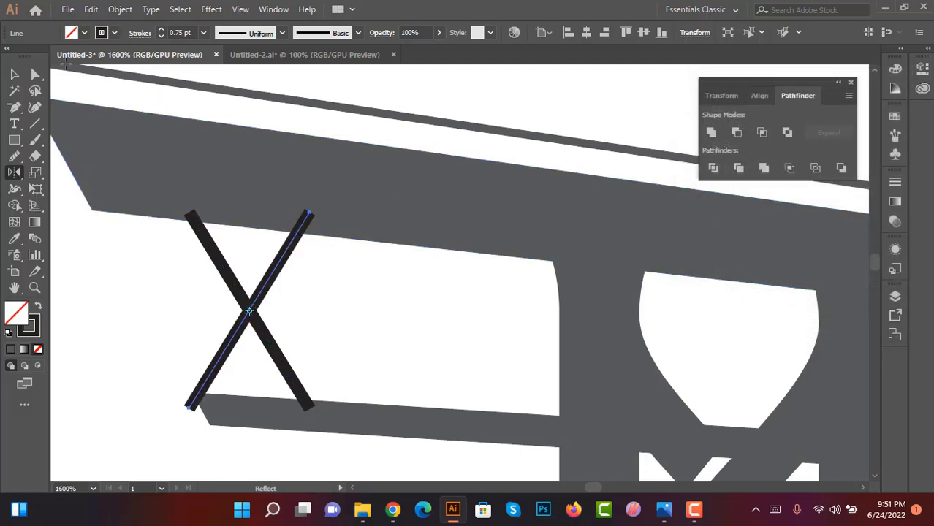
pyautogui.click(28, 76)
pyautogui.moveTo(268, 290); pyautogui.dragTo(380, 291)
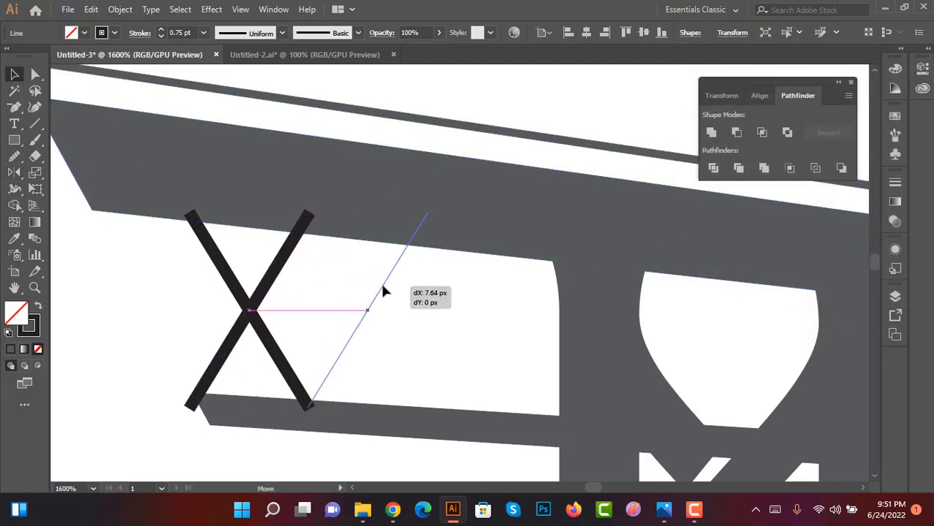
# Step: Drag the mirrored strut's top anchor down so the two struts form a V
pyautogui.click(35, 74)
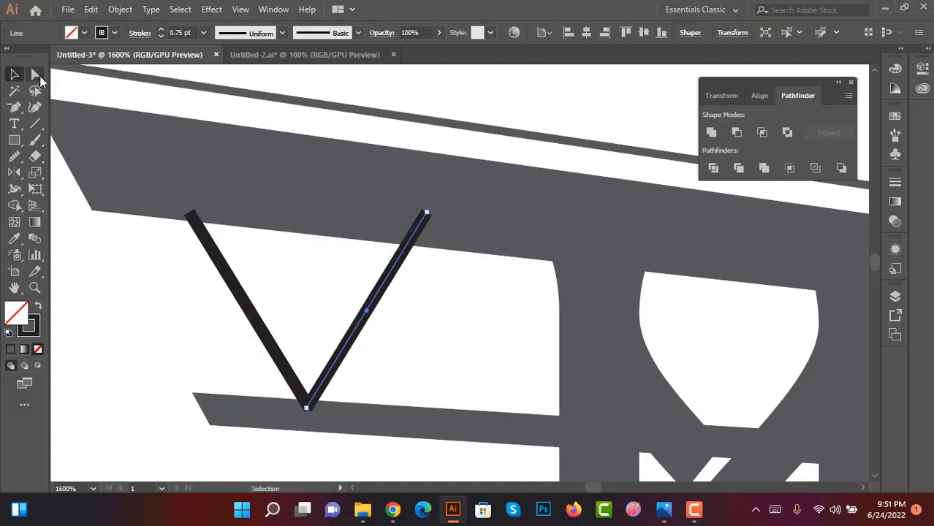
pyautogui.click(426, 212)
pyautogui.moveTo(426, 213); pyautogui.dragTo(412, 236)
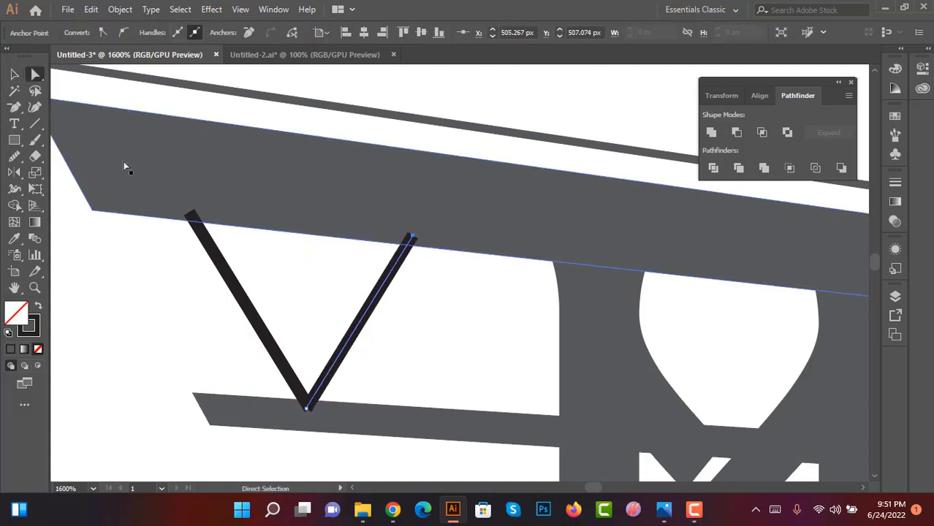
pyautogui.click(12, 74)
pyautogui.scroll(-2, 140, 267)
pyautogui.click(140, 267)
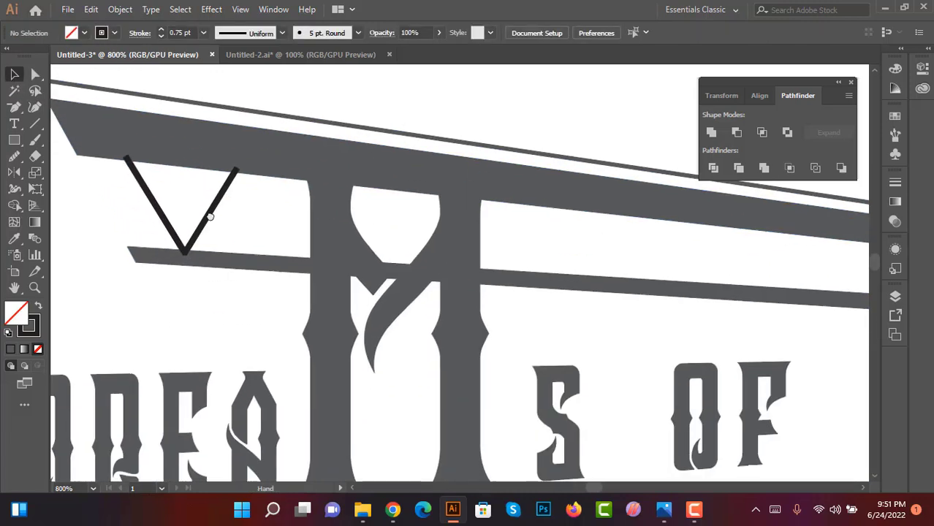
pyautogui.scroll(1, 121, 213)
# Step: Expand both V lines into filled shapes with Object > Expand
pyautogui.moveTo(117, 187); pyautogui.dragTo(253, 212)
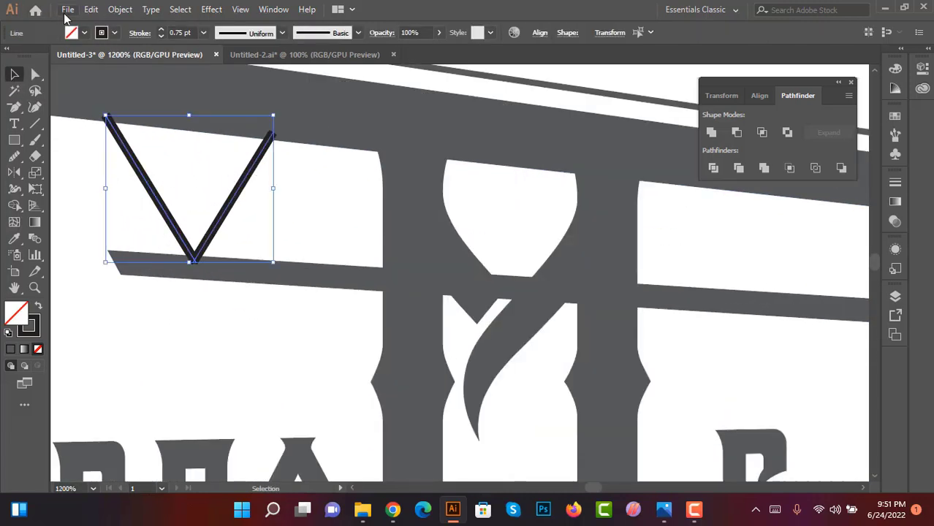
pyautogui.click(120, 10)
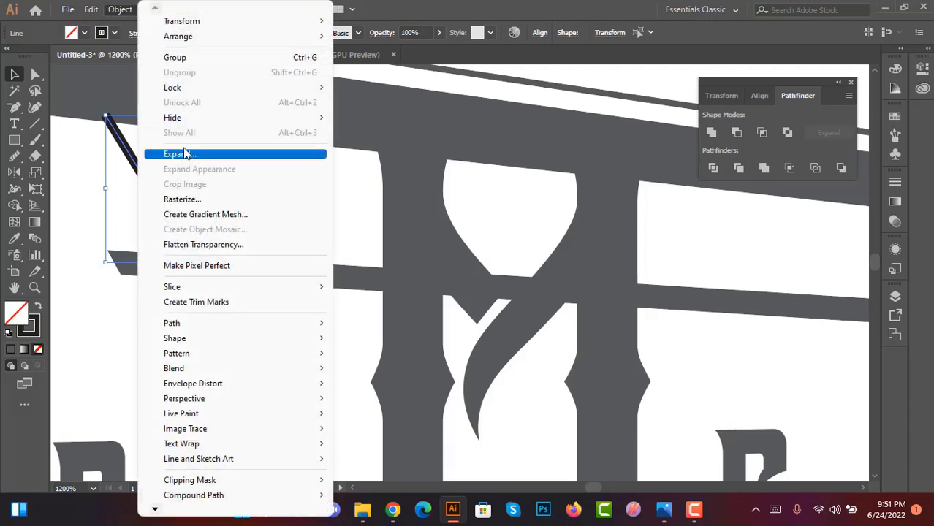
pyautogui.click(185, 153)
pyautogui.click(442, 329)
pyautogui.click(187, 185)
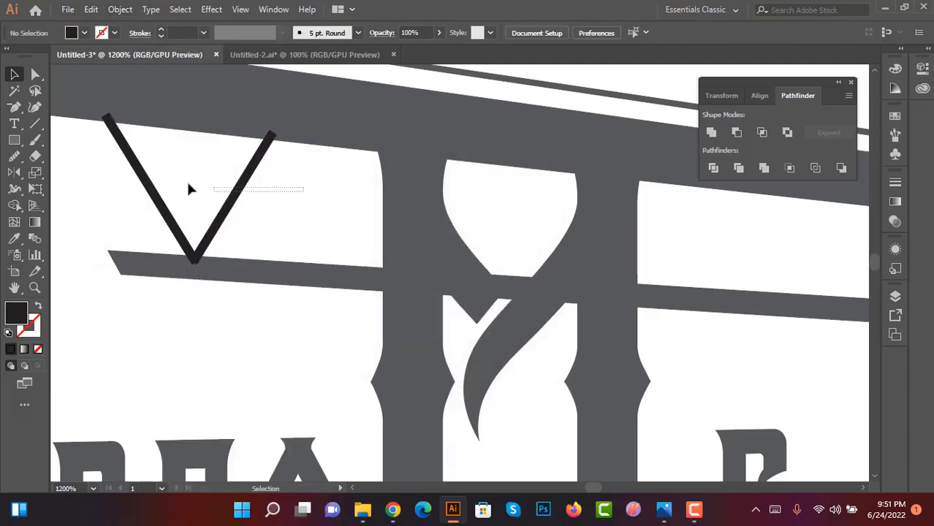
# Step: Recolour the expanded V with the bridge's dark grey using the Eyedropper
pyautogui.moveTo(188, 189); pyautogui.dragTo(18, 199)
pyautogui.click(14, 239)
pyautogui.click(326, 142)
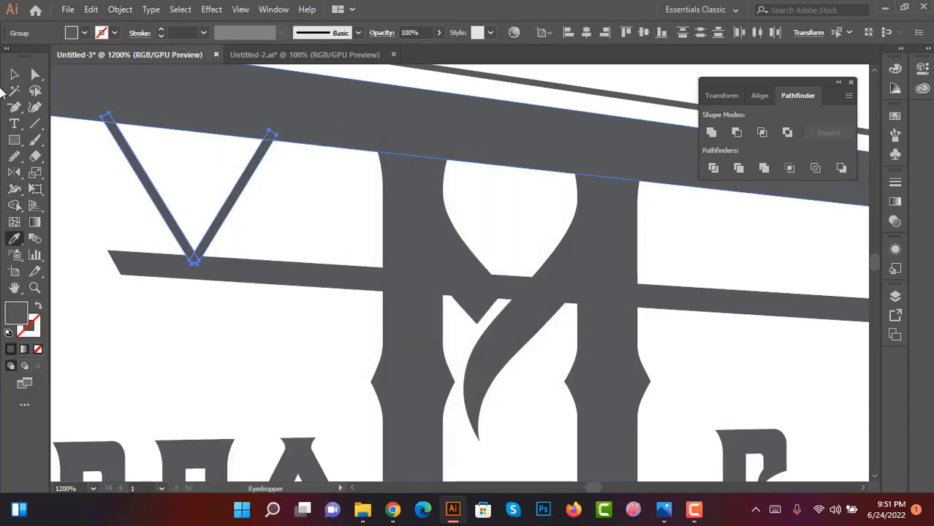
pyautogui.press('v')
pyautogui.click(293, 212)
pyautogui.scroll(1, 294, 212)
# Step: Copy the grey V into the next truss bay and scale it to span beam and rail
pyautogui.moveTo(334, 250)
pyautogui.mouseDown()
pyautogui.moveTo(220, 255)
pyautogui.moveTo(430, 276)
pyautogui.mouseUp()
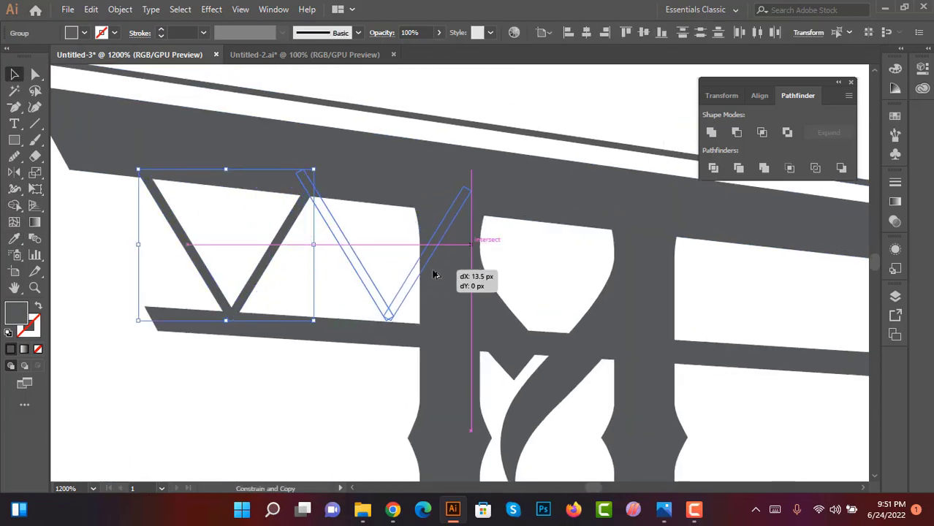
pyautogui.scroll(2, 431, 277)
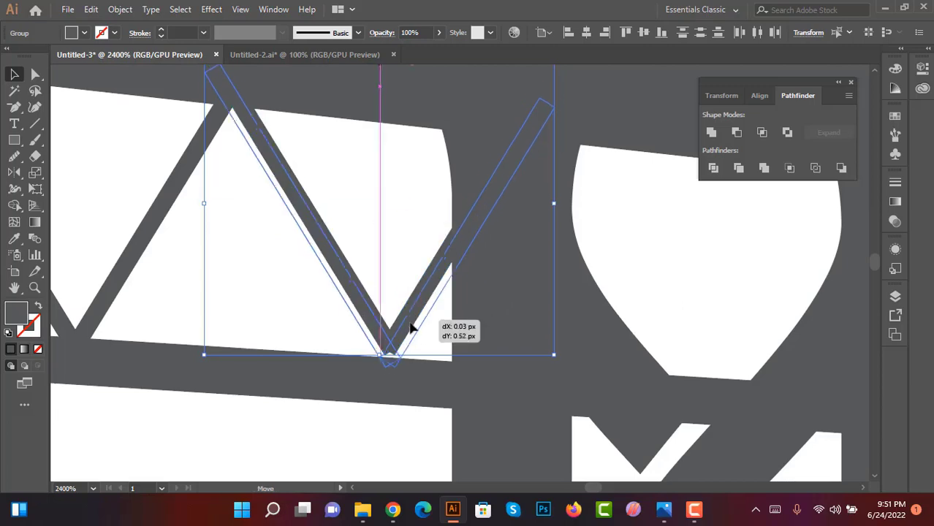
pyautogui.moveTo(431, 277); pyautogui.dragTo(420, 324)
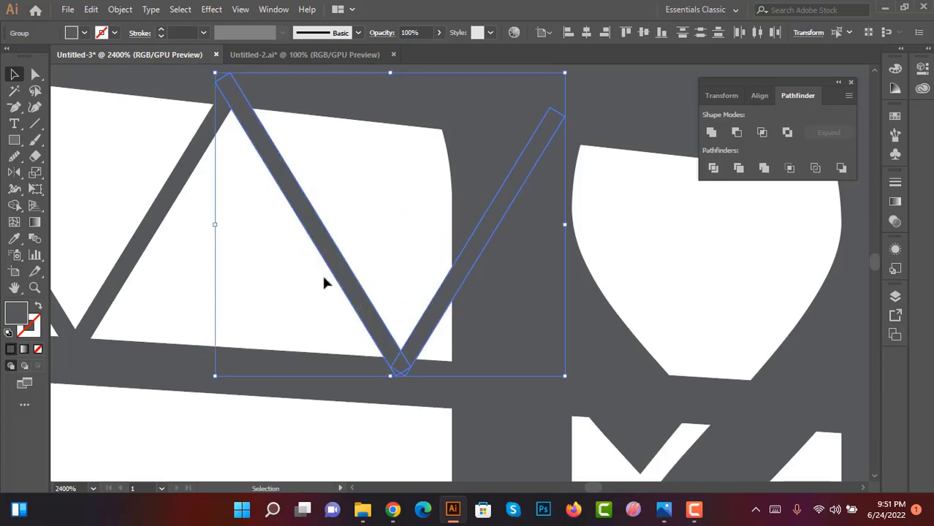
pyautogui.scroll(-4, 322, 273)
pyautogui.scroll(1, 249, 264)
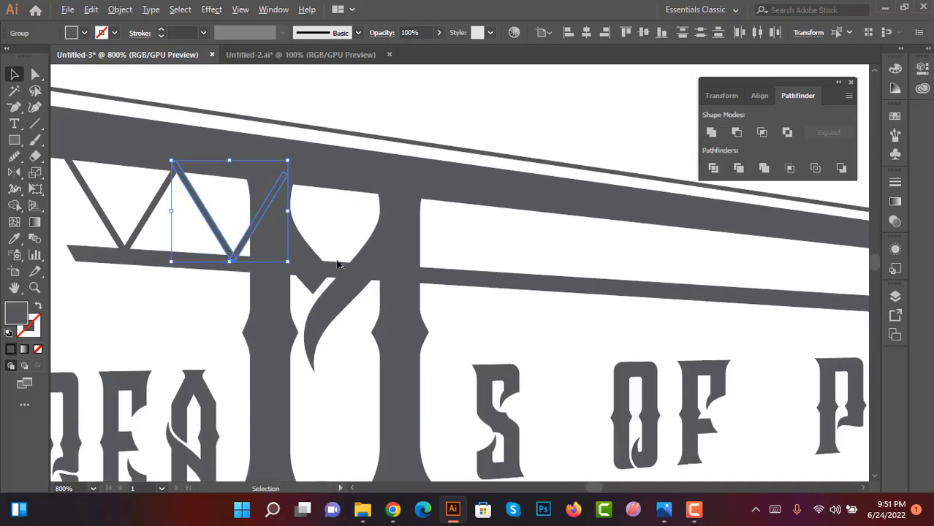
pyautogui.moveTo(222, 249); pyautogui.dragTo(459, 269)
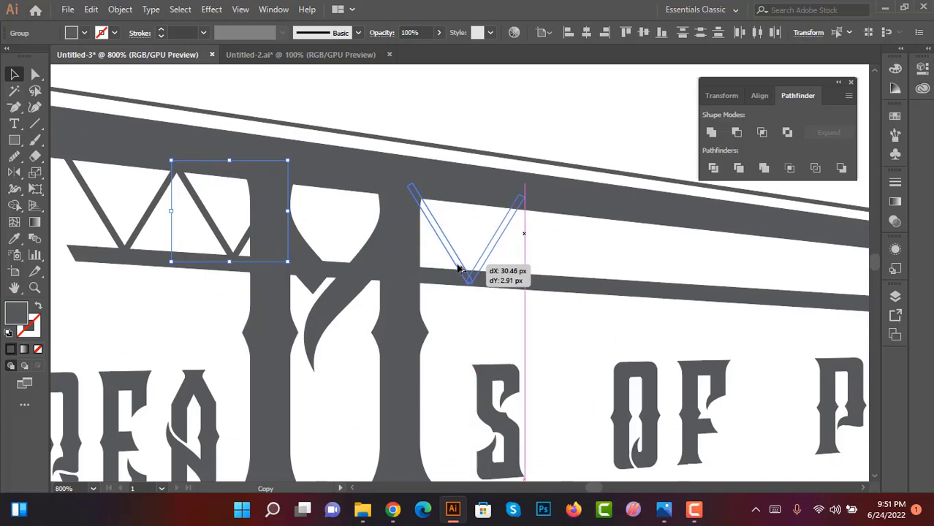
pyautogui.moveTo(459, 269); pyautogui.dragTo(462, 267)
pyautogui.scroll(1, 538, 191)
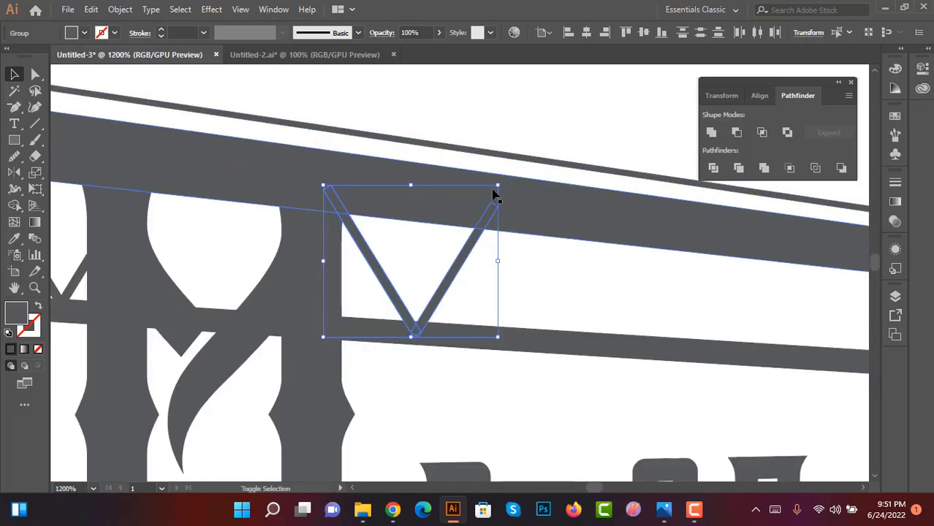
pyautogui.moveTo(489, 194); pyautogui.dragTo(475, 209)
pyautogui.moveTo(449, 264); pyautogui.dragTo(460, 262)
# Step: Copy another V to the right, repeat it twice with Ctrl+D, and nudge the last into place
pyautogui.moveTo(523, 264)
pyautogui.mouseDown()
pyautogui.moveTo(453, 232)
pyautogui.moveTo(270, 218)
pyautogui.moveTo(375, 228)
pyautogui.mouseUp()
pyautogui.keyDown('alt'); pyautogui.scroll(-3, 314, 238); pyautogui.keyUp('alt')
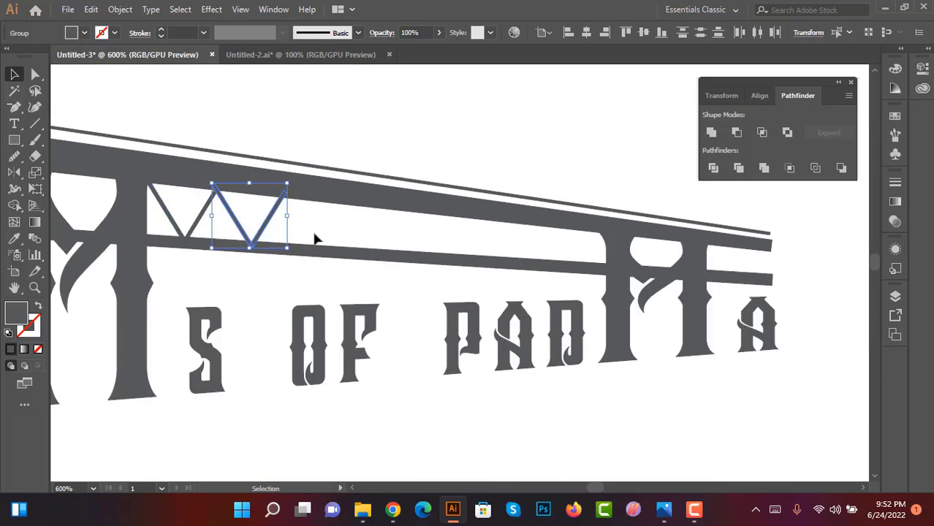
pyautogui.keyDown('alt'); pyautogui.scroll(3, 332, 242); pyautogui.keyUp('alt')
pyautogui.hotkey('ctrl', 'd')
pyautogui.hotkey('ctrl', 'd')
pyautogui.hotkey('ctrl', 'd')
pyautogui.hotkey('ctrl', 'd')
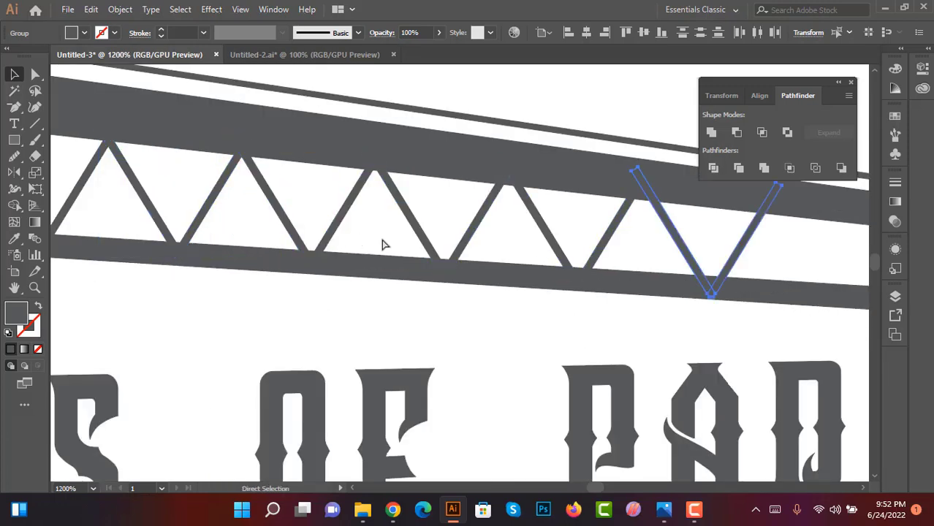
pyautogui.hotkey('ctrl', 'd')
pyautogui.keyDown('alt'); pyautogui.scroll(-2, 286, 221); pyautogui.keyUp('alt')
pyautogui.keyDown('alt'); pyautogui.scroll(1, 345, 235); pyautogui.keyUp('alt')
pyautogui.hscroll(2, 409, 226)
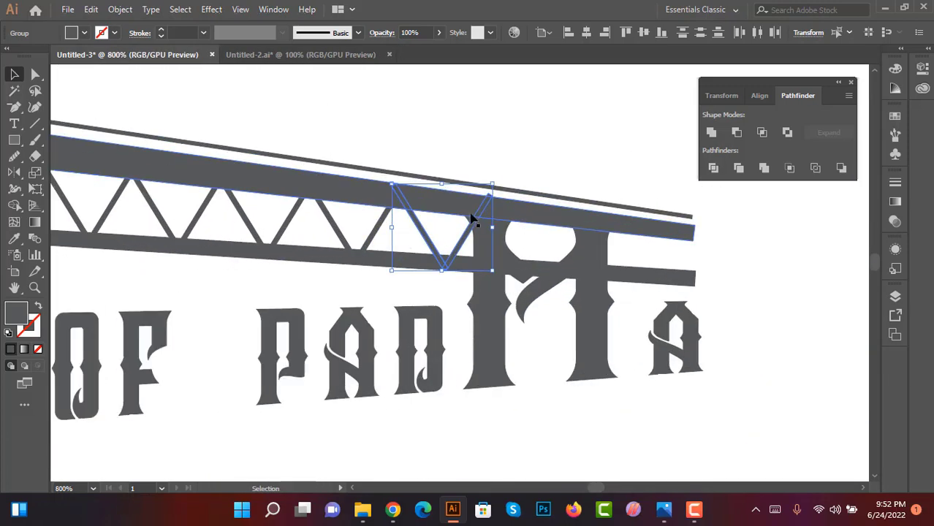
pyautogui.keyDown('alt'); pyautogui.scroll(1, 493, 185); pyautogui.keyUp('alt')
pyautogui.moveTo(492, 188); pyautogui.dragTo(462, 202)
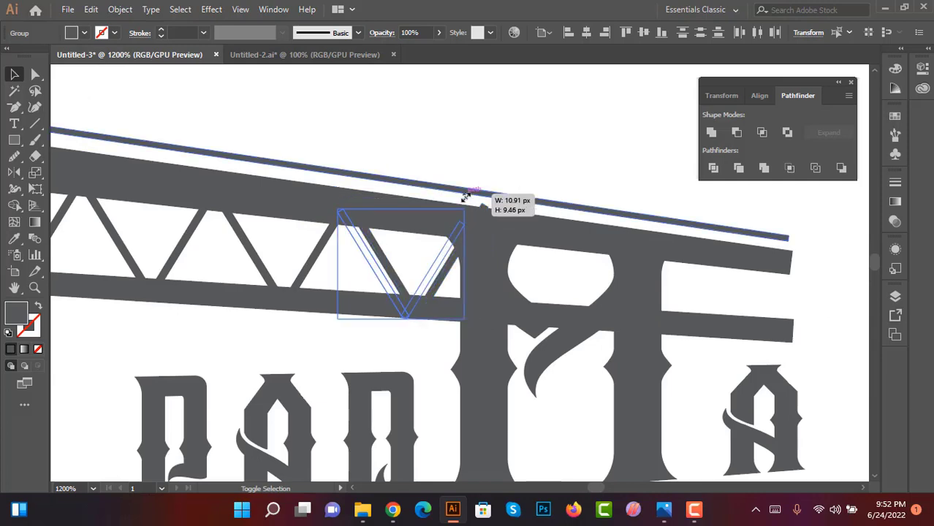
pyautogui.scroll(1, 311, 253)
# Step: Stretch two truss Vs slightly so they meet the lower rail
pyautogui.click(329, 276)
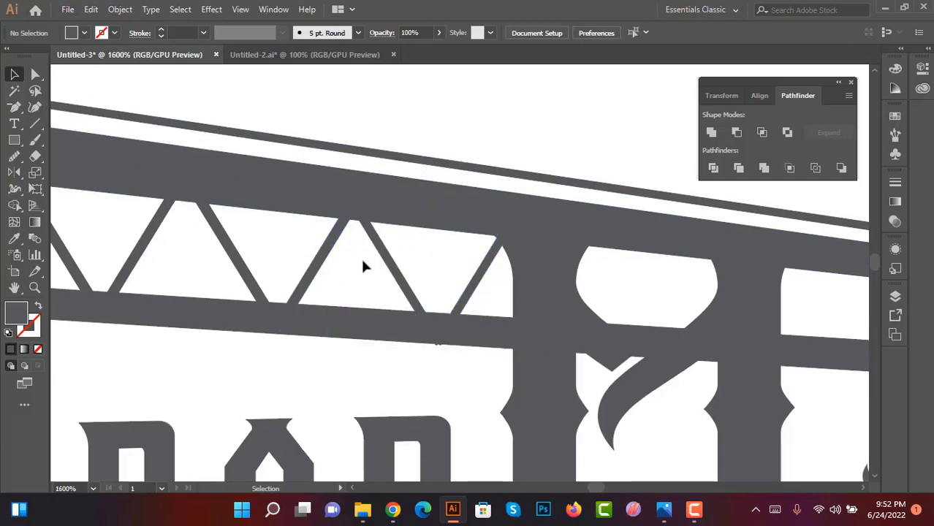
pyautogui.keyDown('alt'); pyautogui.scroll(-3, 302, 252); pyautogui.keyUp('alt')
pyautogui.keyDown('alt'); pyautogui.scroll(1, 468, 241); pyautogui.keyUp('alt')
pyautogui.keyDown('alt'); pyautogui.scroll(3, 425, 243); pyautogui.keyUp('alt')
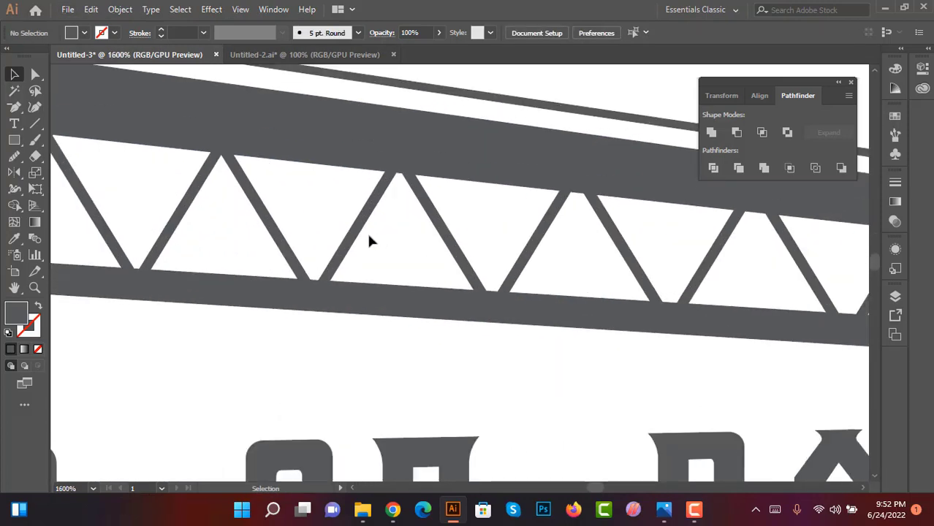
pyautogui.click(313, 264)
pyautogui.click(228, 225)
pyautogui.moveTo(373, 271); pyautogui.dragTo(336, 239)
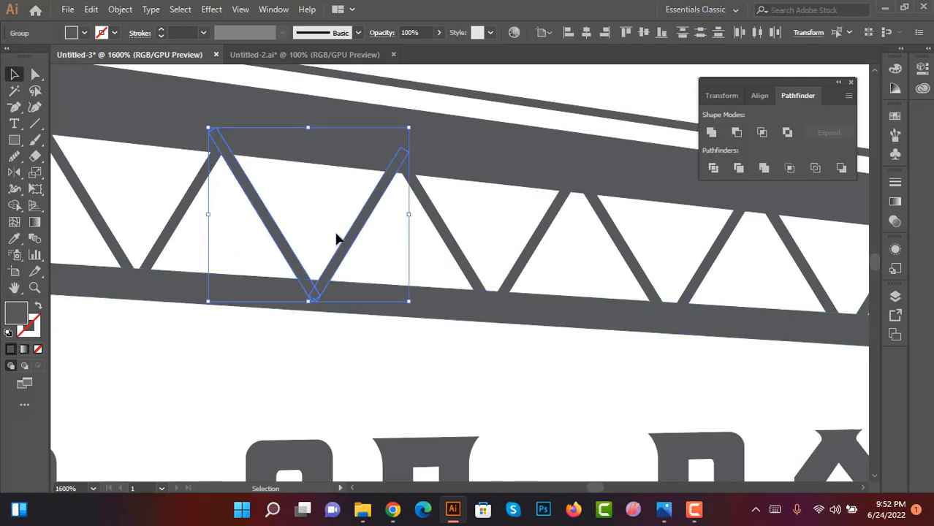
pyautogui.moveTo(307, 303); pyautogui.dragTo(310, 295)
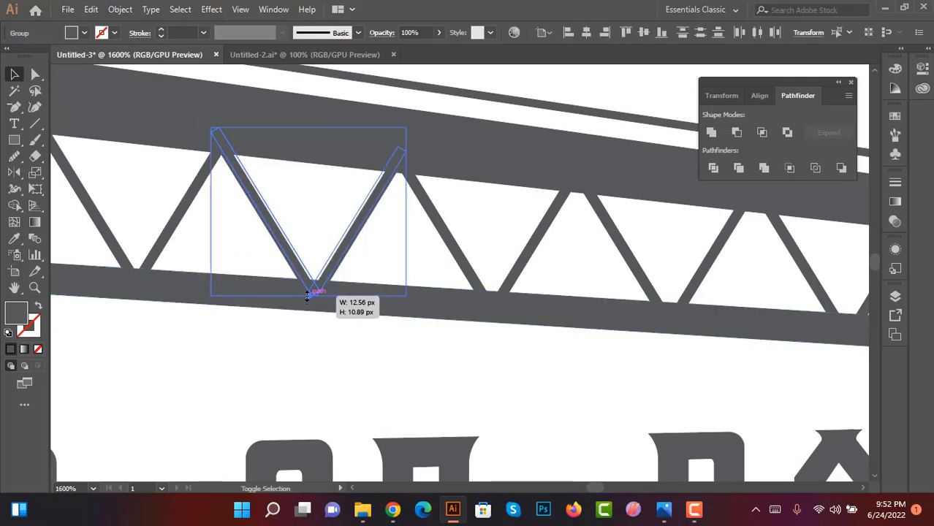
pyautogui.hscroll(3, 369, 234)
pyautogui.moveTo(336, 220); pyautogui.dragTo(422, 249)
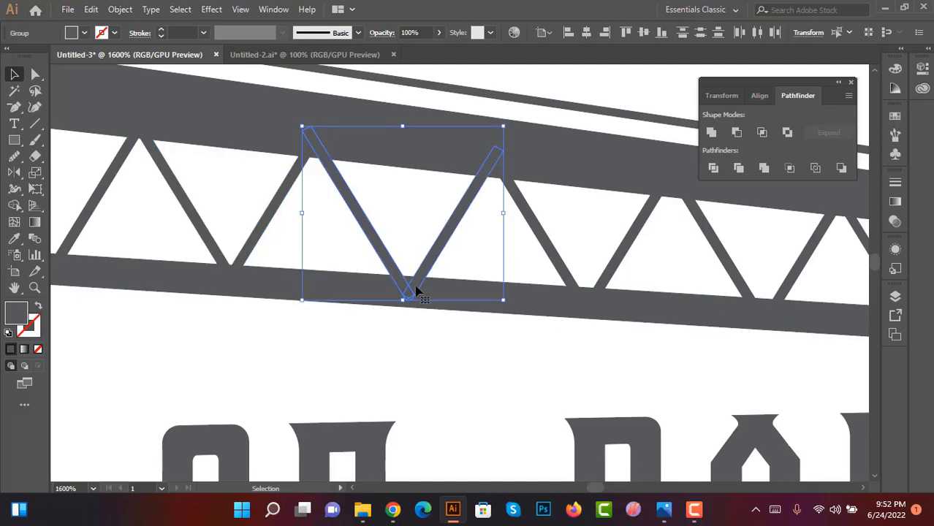
pyautogui.moveTo(403, 290); pyautogui.dragTo(401, 291)
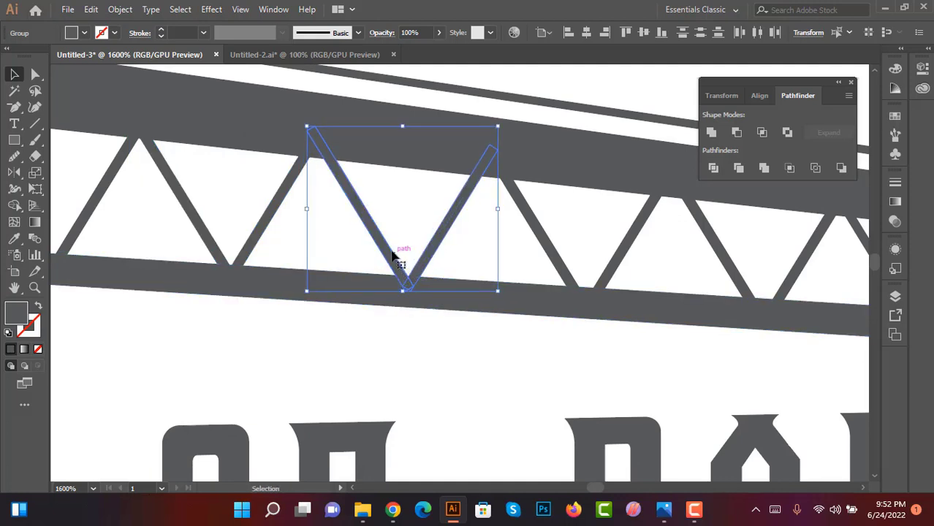
pyautogui.moveTo(391, 255); pyautogui.dragTo(375, 255)
# Step: Move a V brace left and shrink it to fit the truss
pyautogui.moveTo(478, 252)
pyautogui.mouseDown()
pyautogui.moveTo(369, 212)
pyautogui.moveTo(331, 212)
pyautogui.mouseUp()
pyautogui.hotkey('ctrl', '=')
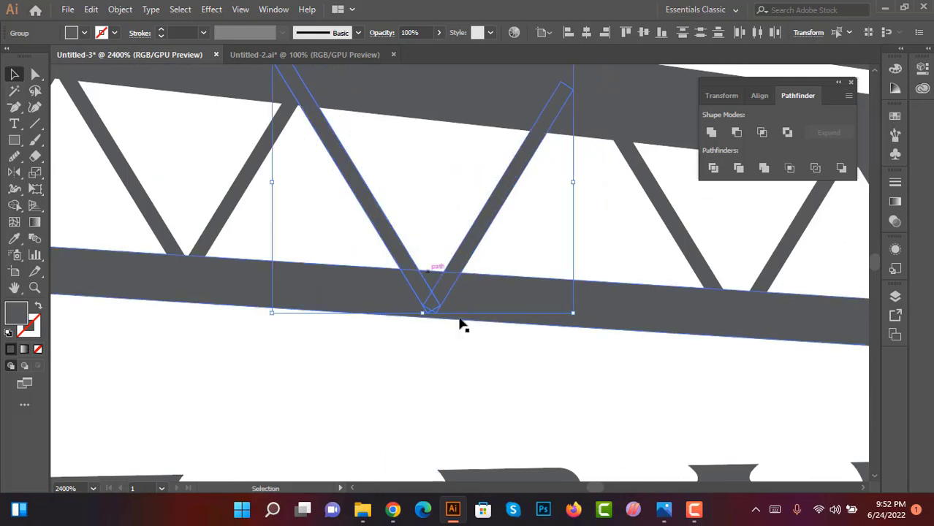
pyautogui.moveTo(574, 313); pyautogui.dragTo(559, 282)
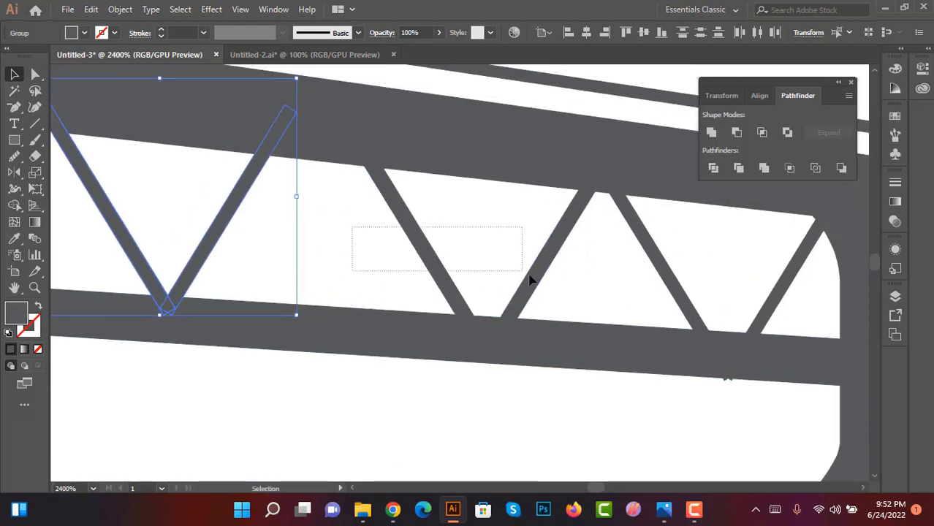
pyautogui.moveTo(488, 256); pyautogui.dragTo(387, 236)
pyautogui.moveTo(527, 340); pyautogui.dragTo(521, 330)
pyautogui.click(547, 269)
pyautogui.moveTo(547, 269); pyautogui.dragTo(284, 228)
# Step: Set the V brace inside the truss and place a copy in the next bay to the right
pyautogui.moveTo(320, 230)
pyautogui.mouseDown()
pyautogui.moveTo(496, 278)
pyautogui.moveTo(547, 278)
pyautogui.mouseUp()
pyautogui.moveTo(485, 264); pyautogui.dragTo(406, 250)
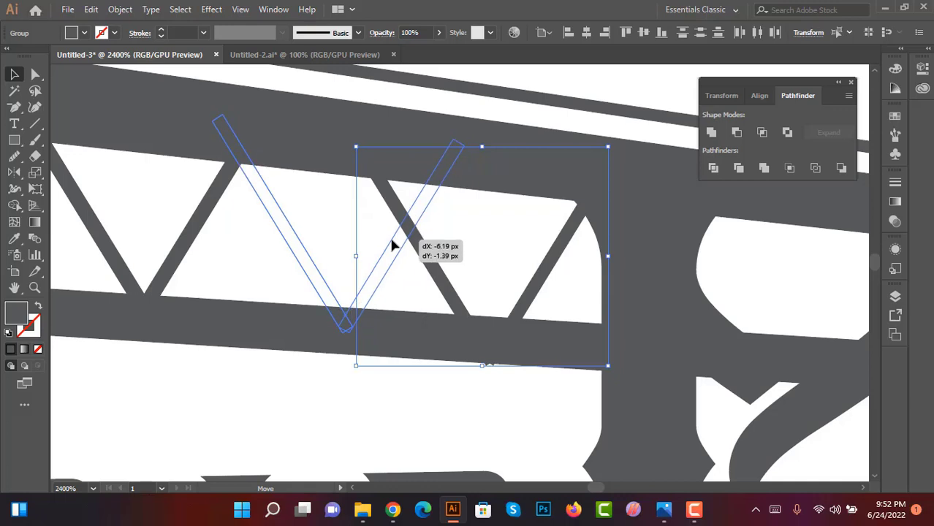
pyautogui.moveTo(399, 243); pyautogui.dragTo(394, 235)
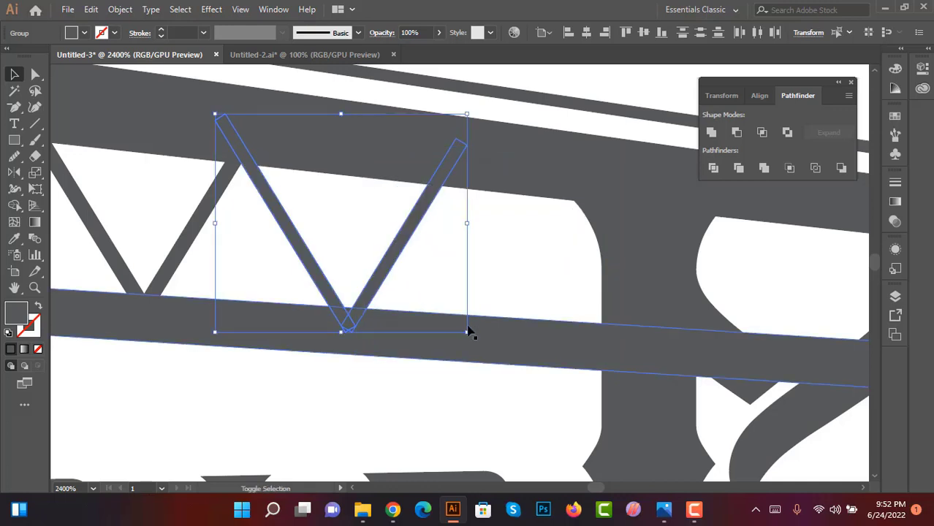
pyautogui.moveTo(466, 332); pyautogui.dragTo(459, 326)
pyautogui.moveTo(381, 265); pyautogui.dragTo(550, 281)
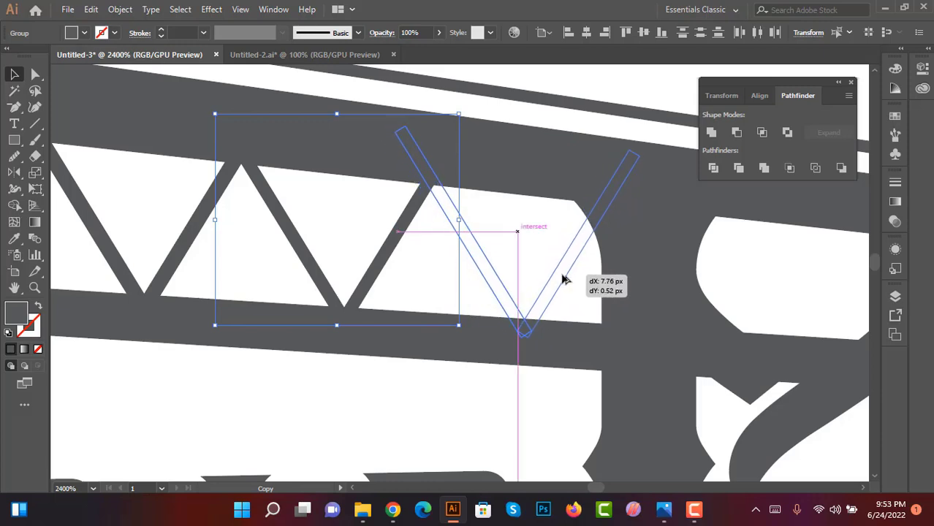
pyautogui.moveTo(550, 281); pyautogui.dragTo(562, 281)
pyautogui.click(560, 279)
pyautogui.scroll(-3, 379, 269)
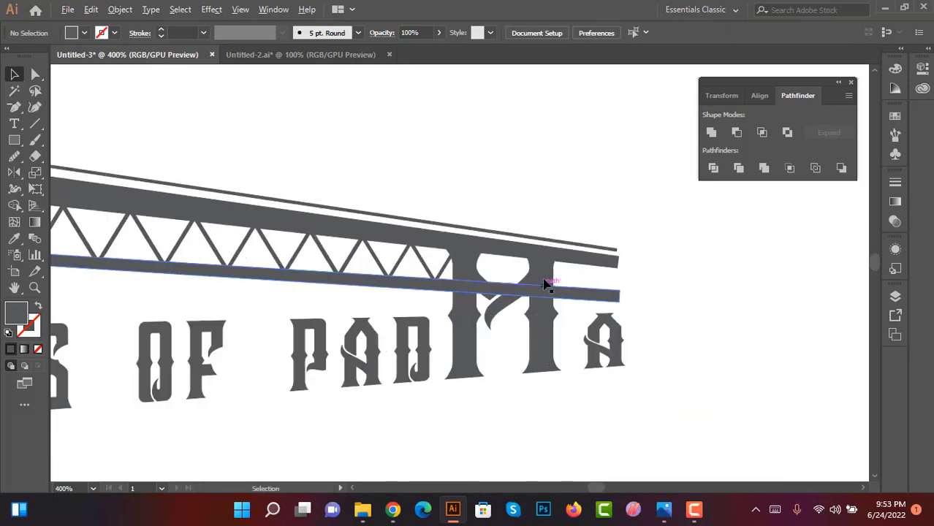
# Step: Copy the V brace past the right pier and resize it to fit between the chords
pyautogui.scroll(2, 358, 285)
pyautogui.scroll(1, 333, 312)
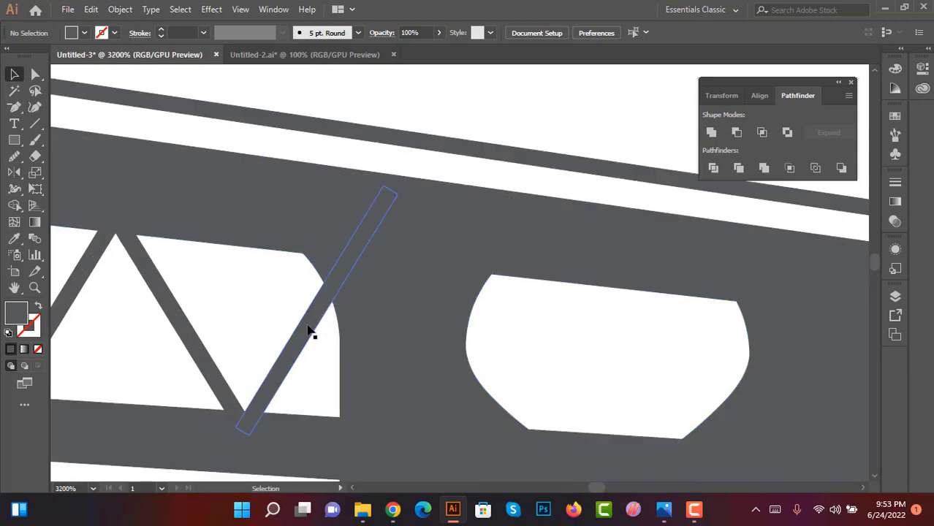
pyautogui.scroll(-1, 247, 306)
pyautogui.scroll(1, 248, 305)
pyautogui.scroll(-1, 223, 282)
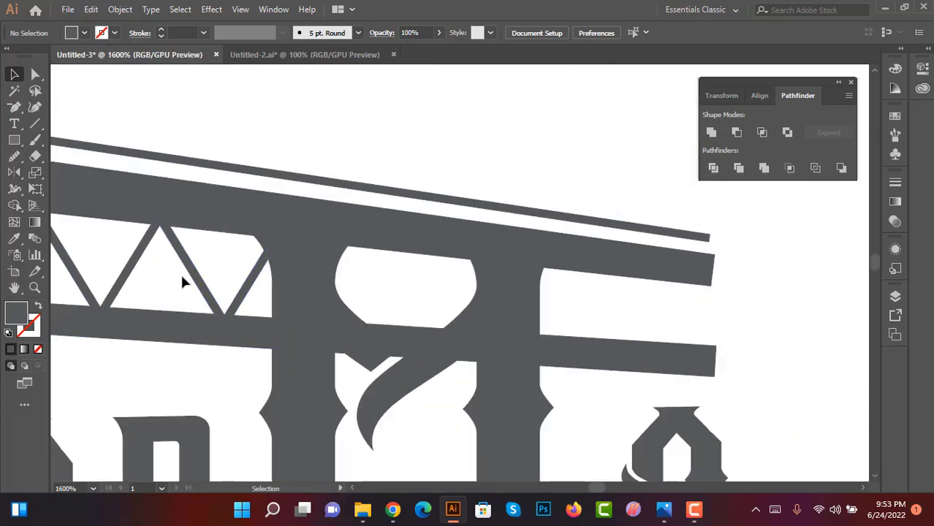
pyautogui.moveTo(250, 294)
pyautogui.mouseDown()
pyautogui.moveTo(613, 323)
pyautogui.moveTo(606, 314)
pyautogui.mouseUp()
pyautogui.scroll(1, 620, 281)
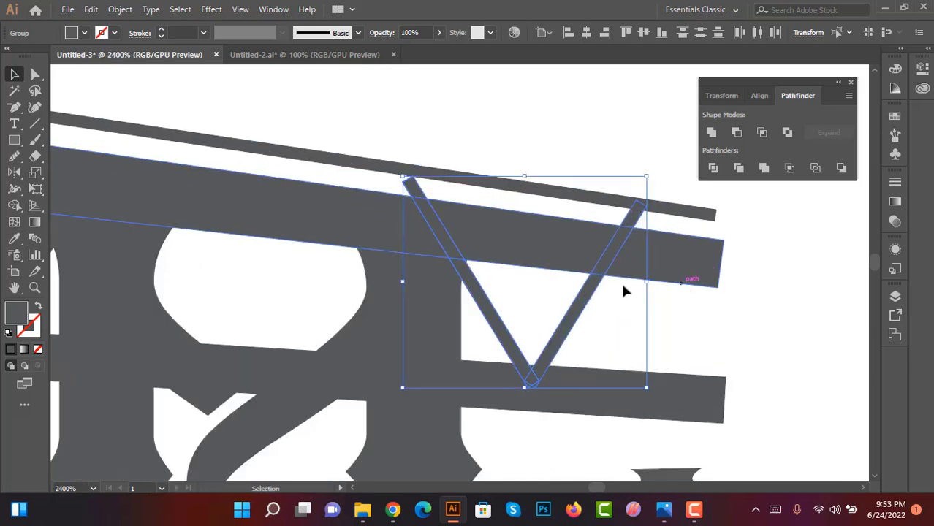
pyautogui.moveTo(646, 178); pyautogui.dragTo(609, 209)
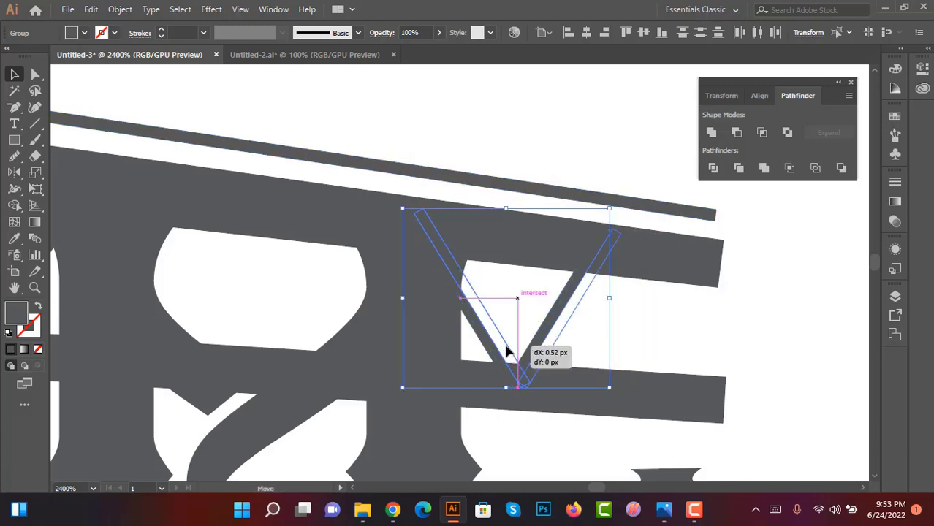
pyautogui.moveTo(505, 352); pyautogui.dragTo(532, 352)
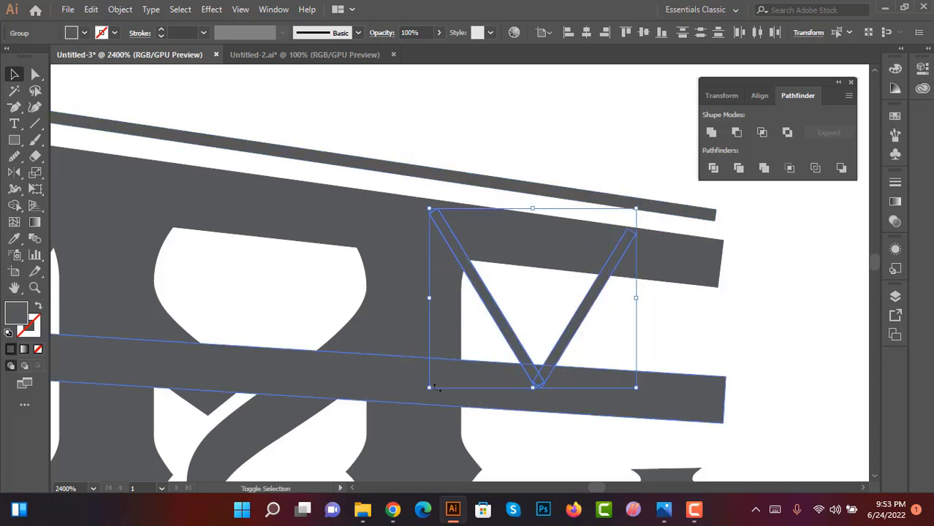
pyautogui.moveTo(429, 388); pyautogui.dragTo(438, 380)
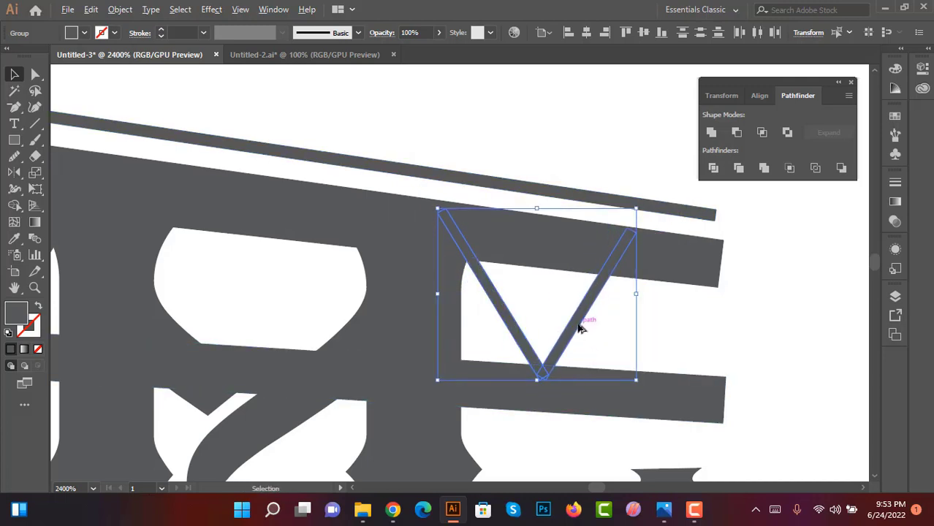
# Step: Add another V copy beside it at the bridge's right end
pyautogui.moveTo(579, 329); pyautogui.dragTo(713, 329)
pyautogui.scroll(3, 576, 307)
pyautogui.scroll(2, 547, 301)
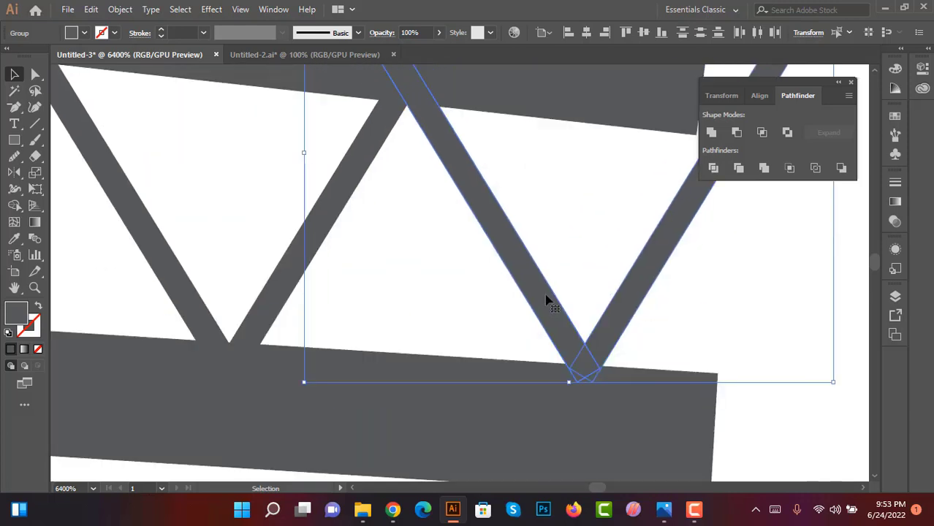
pyautogui.moveTo(547, 305); pyautogui.dragTo(551, 322)
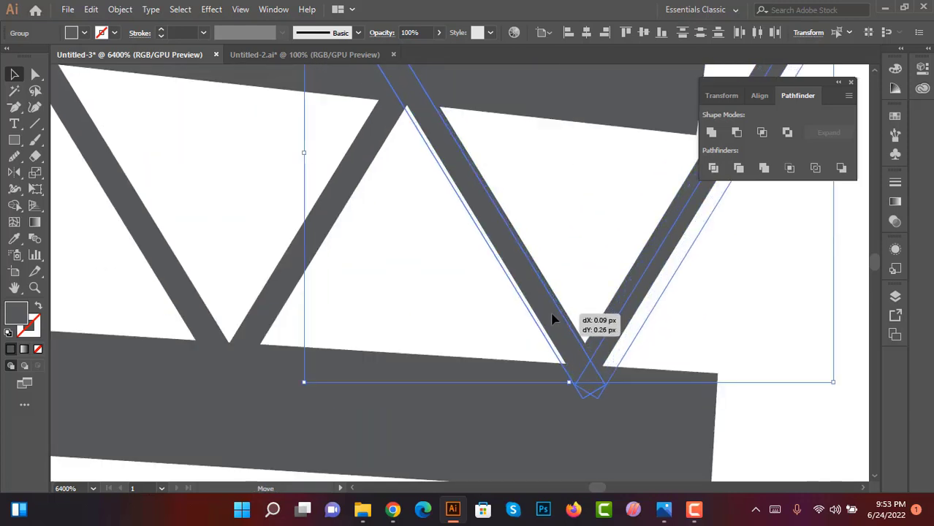
pyautogui.click(595, 278)
# Step: Select the strut poking above the deck and switch to the Eraser tool
pyautogui.scroll(-3, 595, 279)
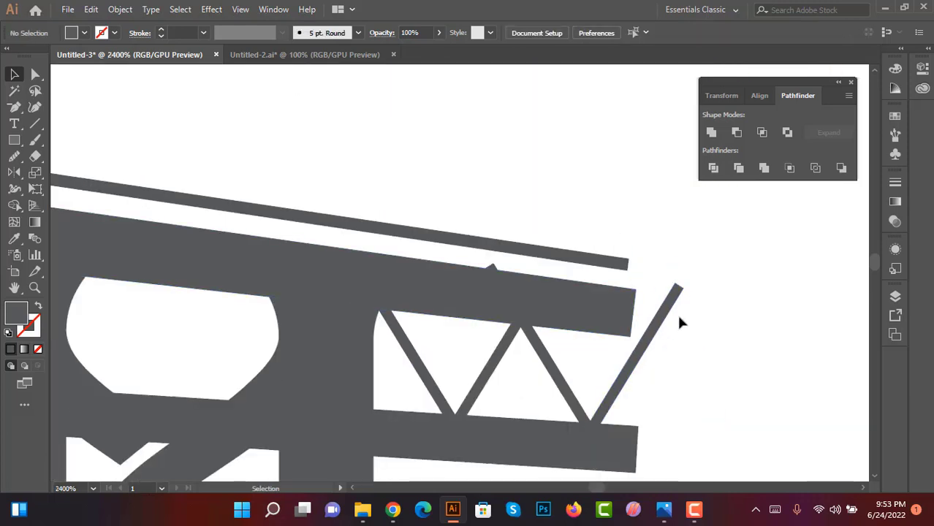
pyautogui.click(668, 315)
pyautogui.click(673, 319)
pyautogui.scroll(2, 529, 258)
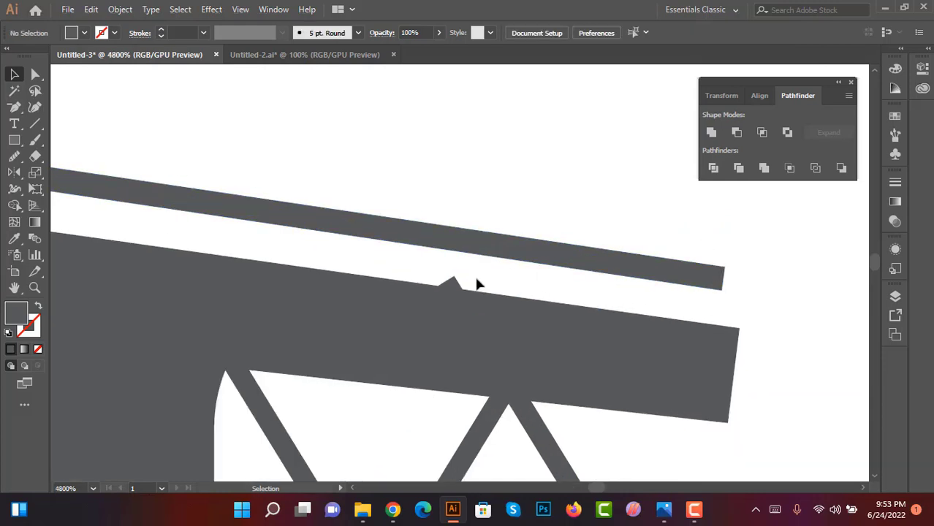
pyautogui.click(509, 286)
pyautogui.click(35, 156)
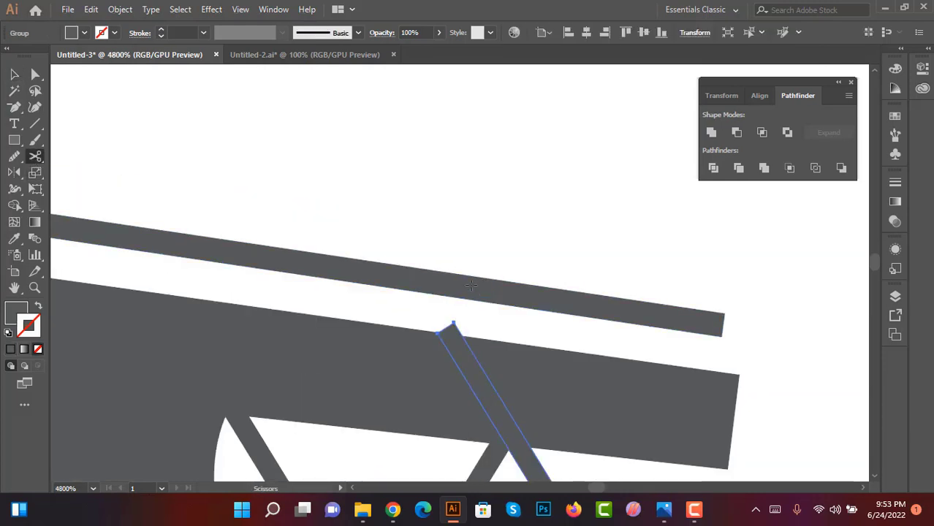
pyautogui.scroll(-4, 574, 292)
pyautogui.scroll(-3, 478, 287)
pyautogui.scroll(3, 479, 287)
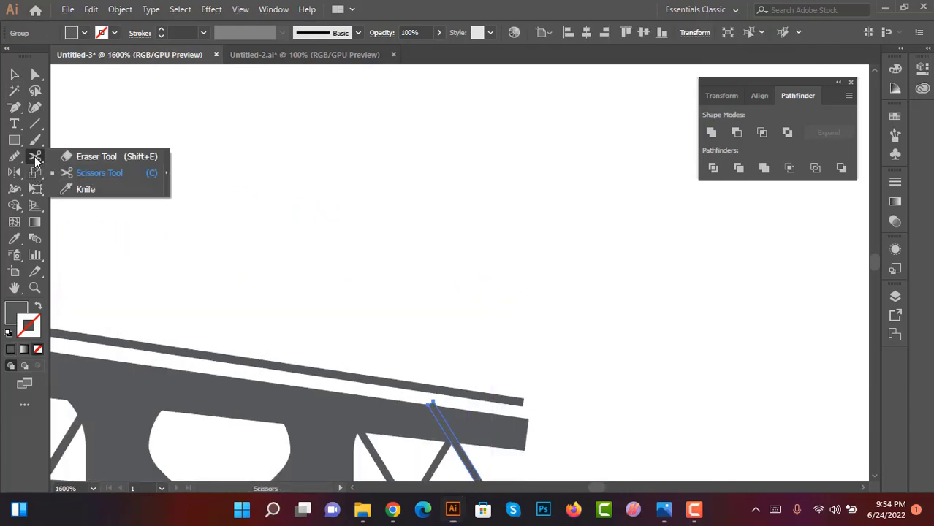
pyautogui.moveTo(35, 156); pyautogui.dragTo(73, 154)
pyautogui.scroll(3, 430, 336)
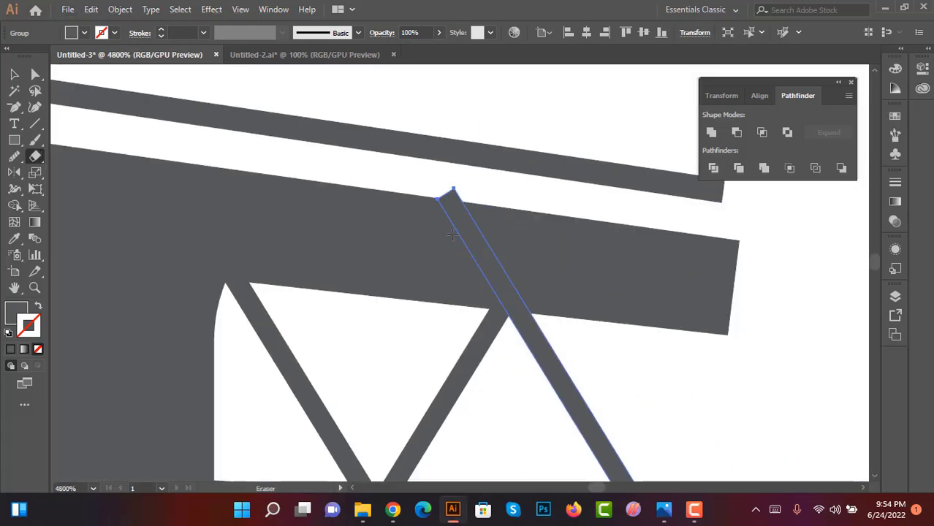
# Step: Shrink the eraser brush and erase the strut's protruding top end
pyautogui.scroll(-4, 453, 234)
pyautogui.scroll(2, 454, 237)
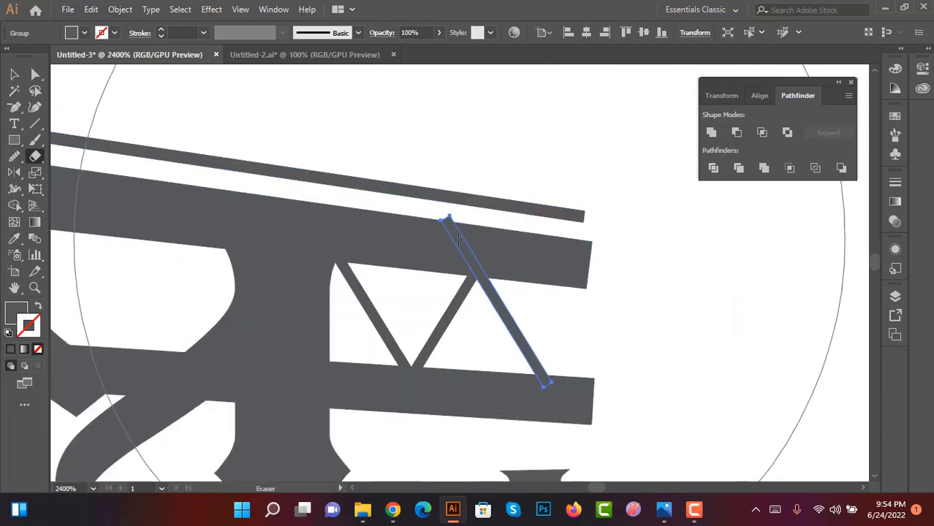
pyautogui.press('[')
pyautogui.press('[')
pyautogui.press('[')
pyautogui.press('[')
pyautogui.press('[')
pyautogui.press('[')
pyautogui.click(453, 213)
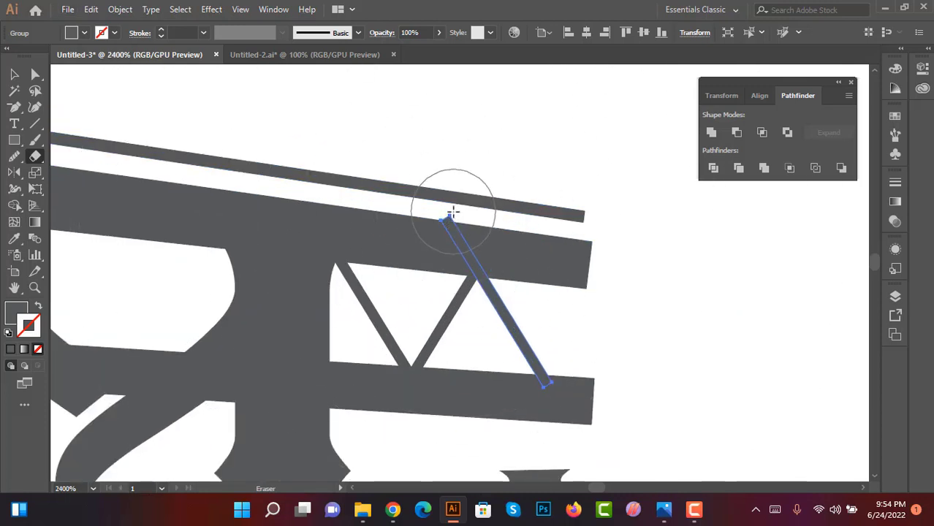
pyautogui.click(13, 74)
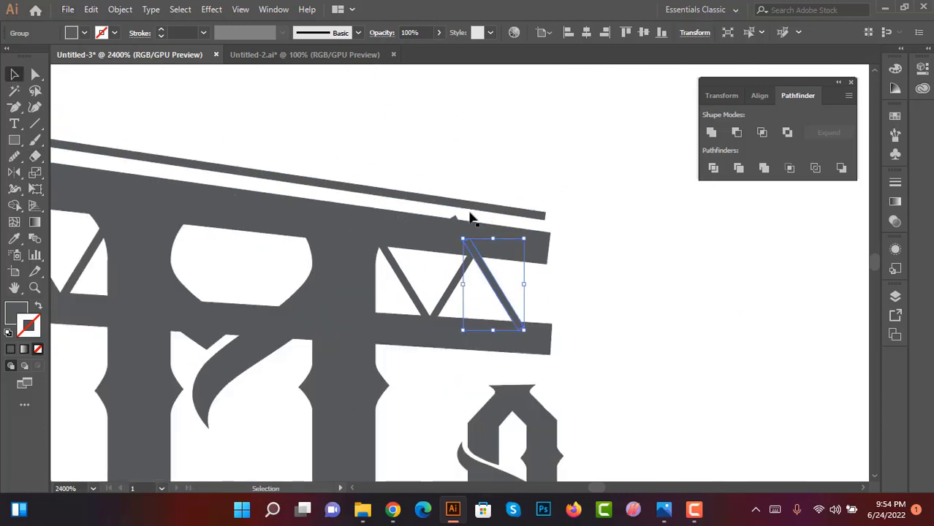
pyautogui.scroll(2, 409, 182)
pyautogui.click(454, 151)
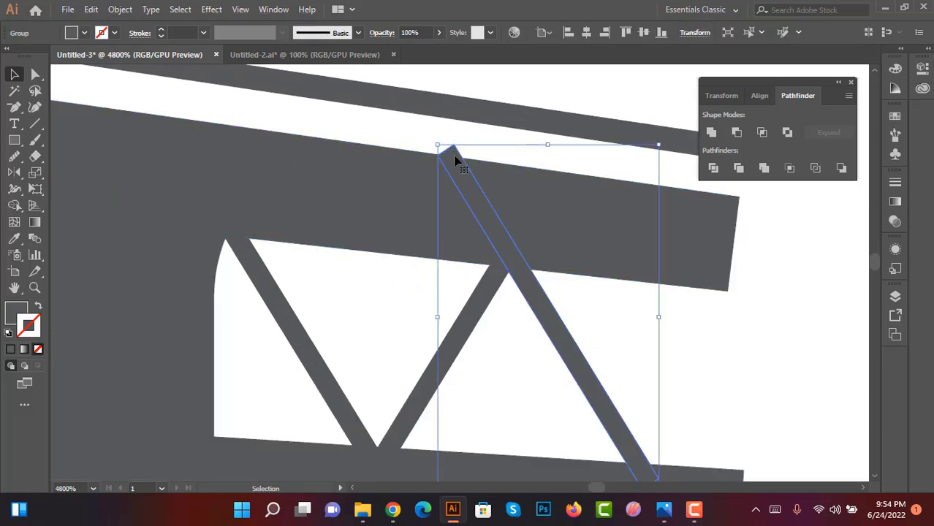
pyautogui.click(526, 316)
pyautogui.scroll(-5, 525, 318)
# Step: Pan to the lamp post drawing and select it
pyautogui.hscroll(-5, 448, 264)
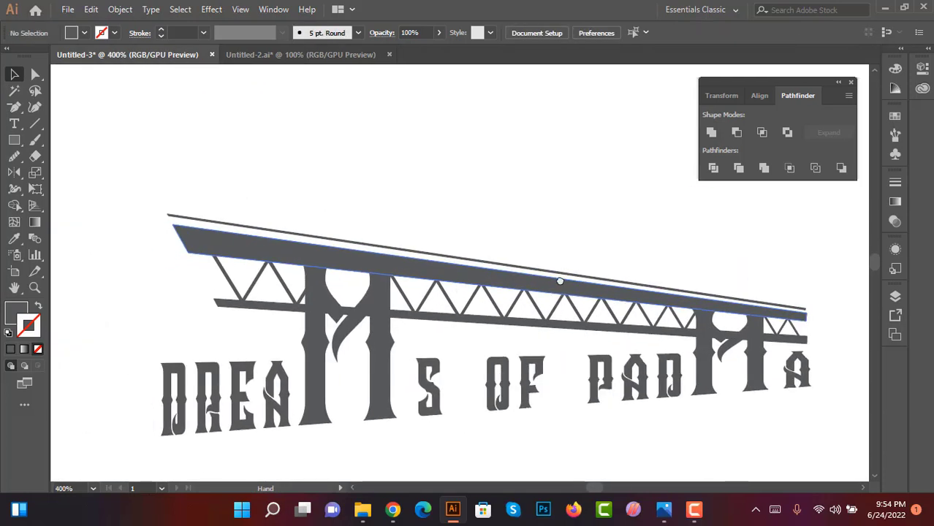
pyautogui.hscroll(-5, 497, 281)
pyautogui.scroll(-3, 501, 270)
pyautogui.scroll(3, 503, 262)
pyautogui.scroll(-4, 526, 267)
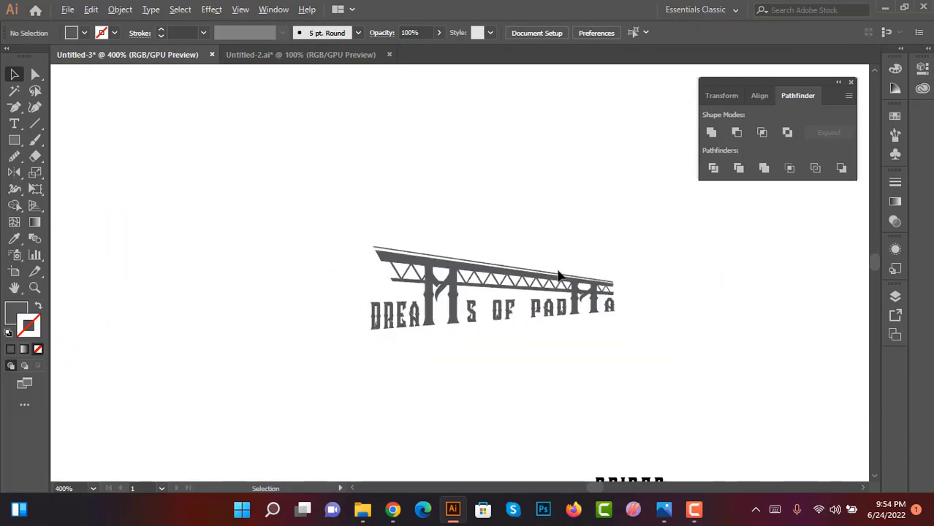
pyautogui.hscroll(-5, 439, 223)
pyautogui.scroll(-3, 438, 223)
pyautogui.scroll(3, 482, 270)
pyautogui.click(375, 301)
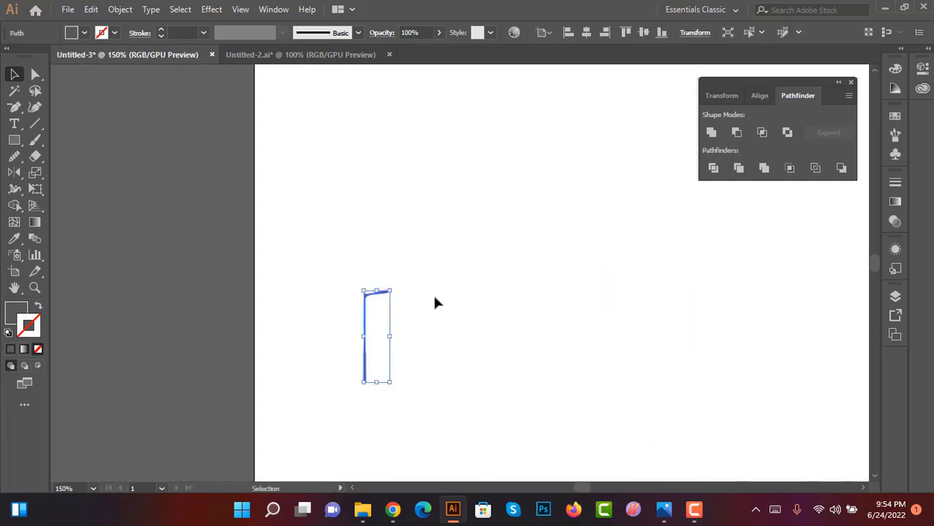
pyautogui.click(525, 307)
# Step: Paste a copy of the lamp post and drag it onto the left end of the deck
pyautogui.hscroll(5, 310, 255)
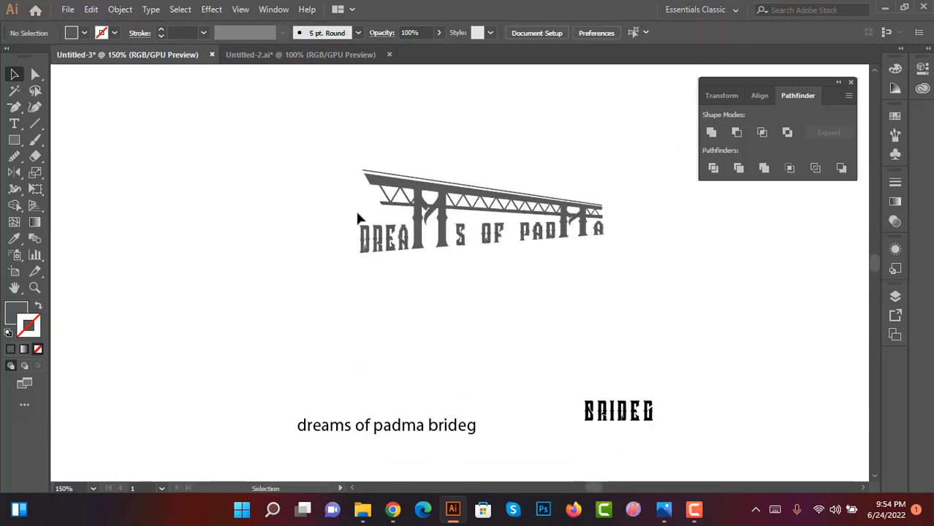
pyautogui.scroll(3, 358, 215)
pyautogui.scroll(2, 307, 266)
pyautogui.hotkey('ctrl', 'v')
pyautogui.scroll(2, 361, 236)
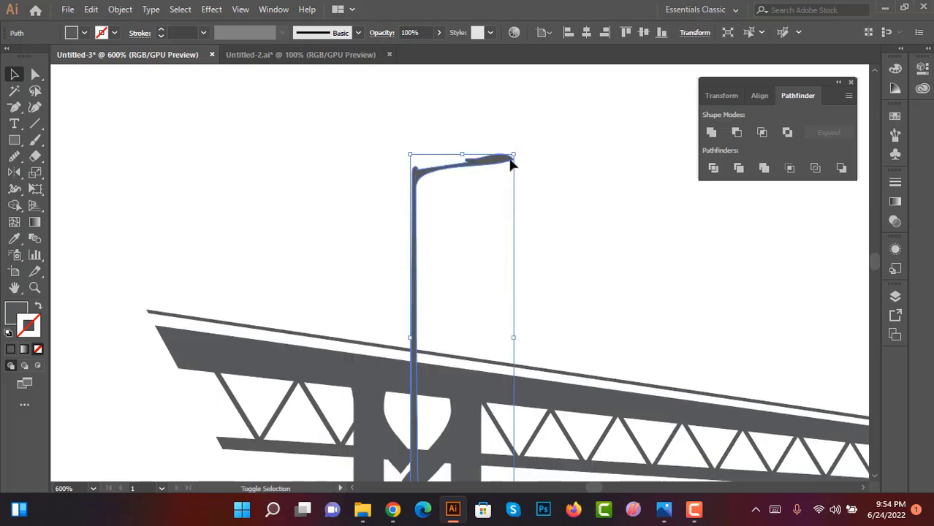
pyautogui.moveTo(514, 155)
pyautogui.mouseDown()
pyautogui.moveTo(468, 215)
pyautogui.moveTo(418, 334)
pyautogui.moveTo(278, 173)
pyautogui.mouseUp()
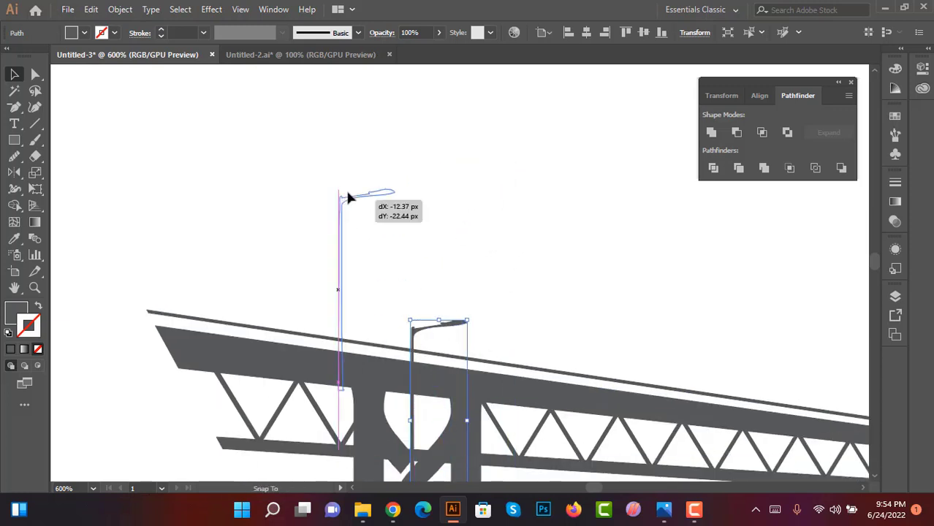
pyautogui.click(415, 199)
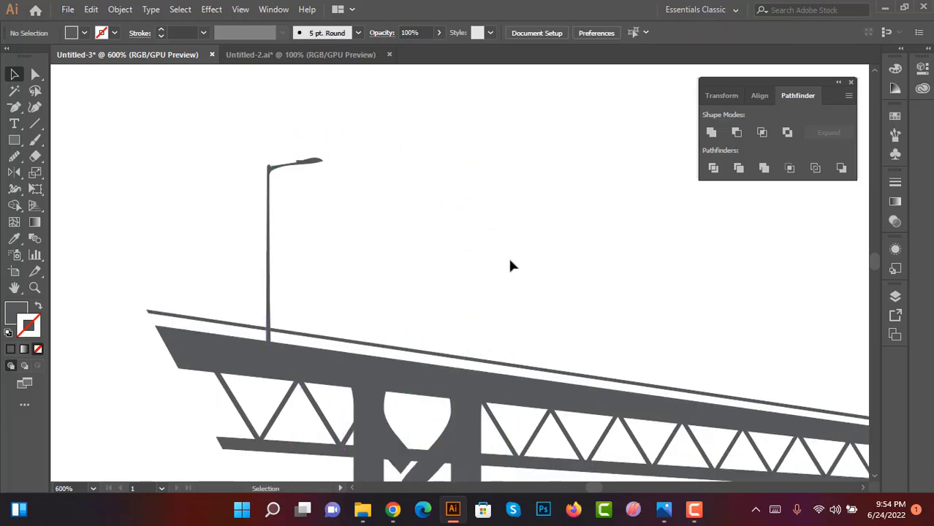
pyautogui.scroll(-2, 431, 247)
pyautogui.hscroll(2, 579, 257)
# Step: Copy the bridge's top line upward and tilt it to match the deck slope as a rail
pyautogui.scroll(1, 311, 223)
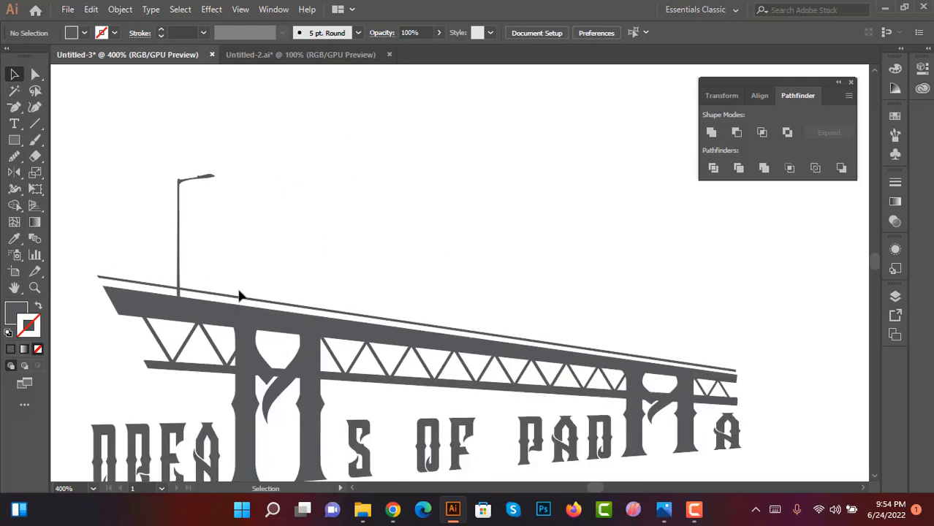
pyautogui.moveTo(240, 294); pyautogui.dragTo(239, 269)
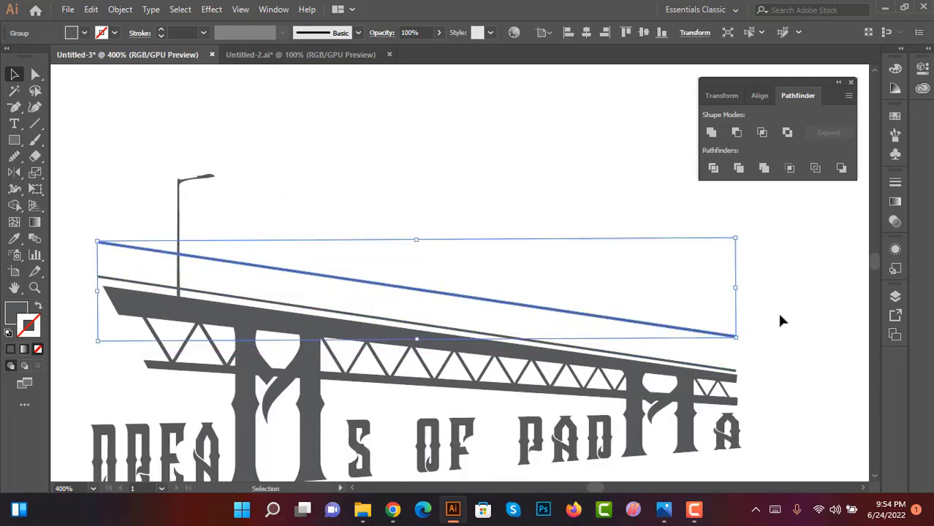
pyautogui.moveTo(744, 337); pyautogui.dragTo(739, 334)
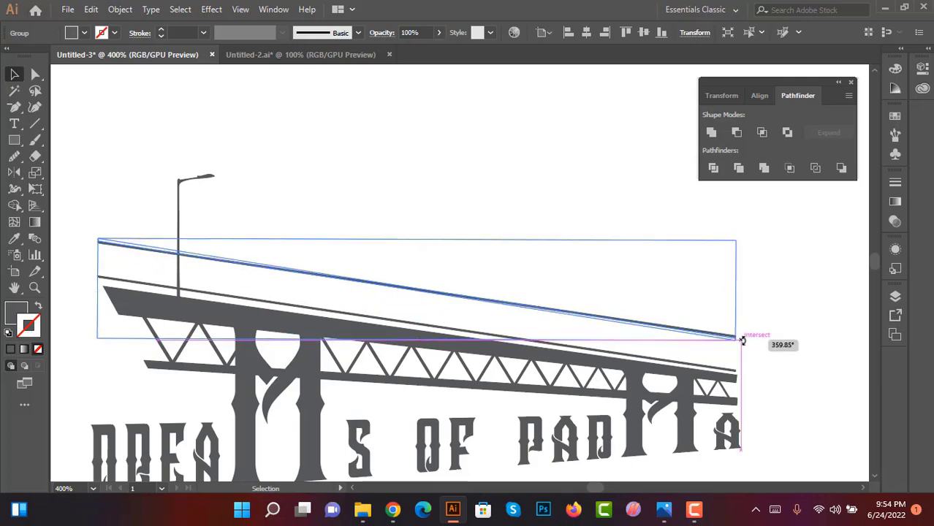
pyautogui.click(763, 322)
# Step: Shorten the lamp post so it fits between the rails
pyautogui.scroll(1, 217, 197)
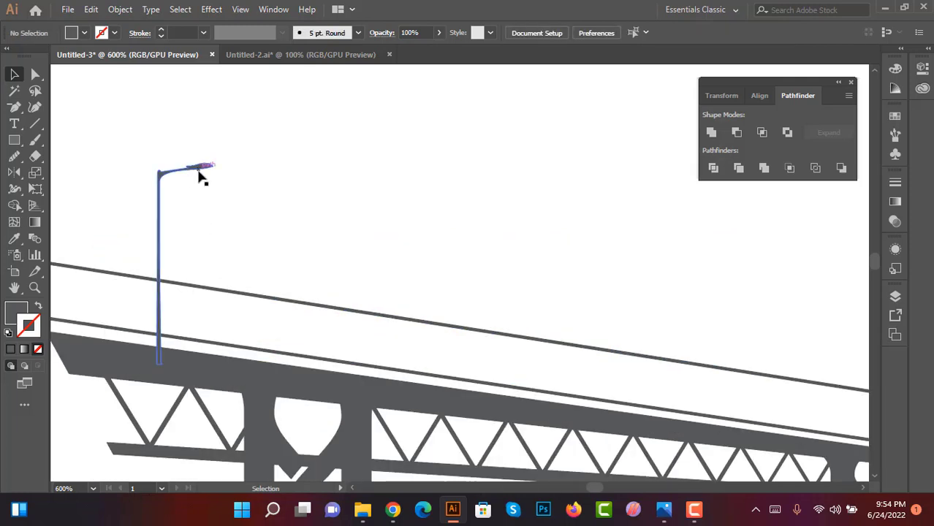
pyautogui.click(199, 170)
pyautogui.moveTo(212, 161); pyautogui.dragTo(196, 287)
pyautogui.click(259, 231)
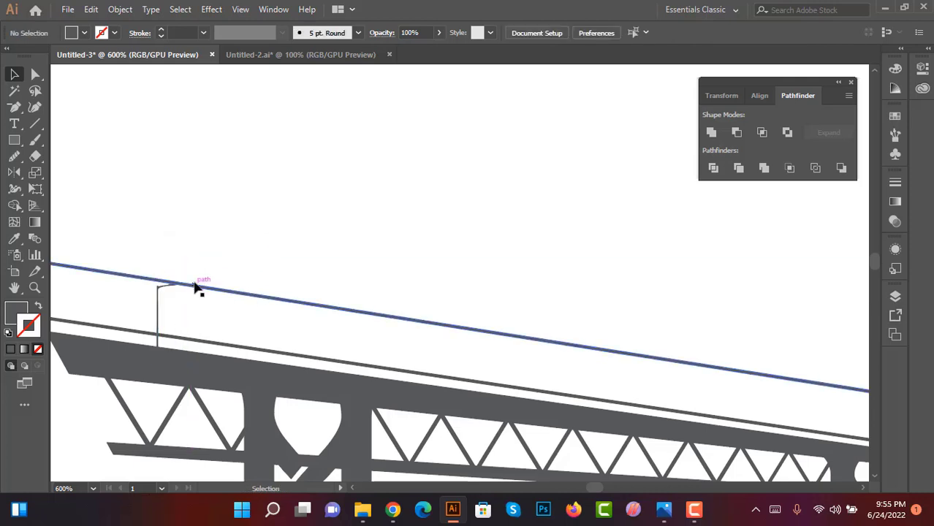
# Step: Alt-drag a copy of the lamp post further right and place it on the rail
pyautogui.scroll(-2, 187, 296)
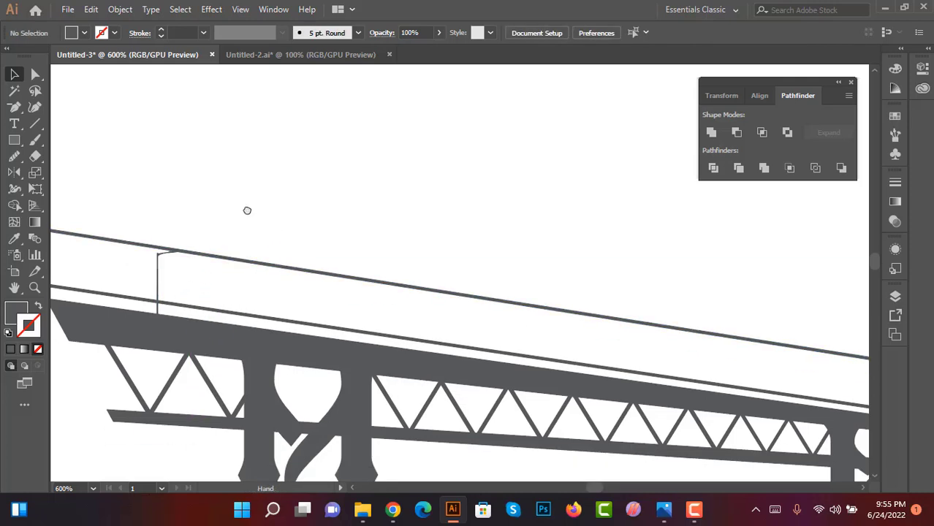
pyautogui.moveTo(247, 211); pyautogui.dragTo(204, 187)
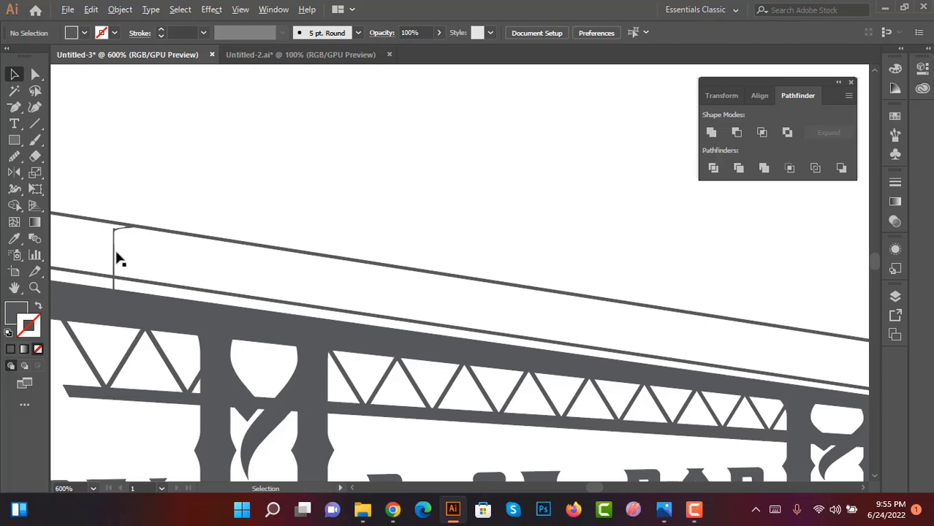
pyautogui.moveTo(115, 256); pyautogui.dragTo(246, 277)
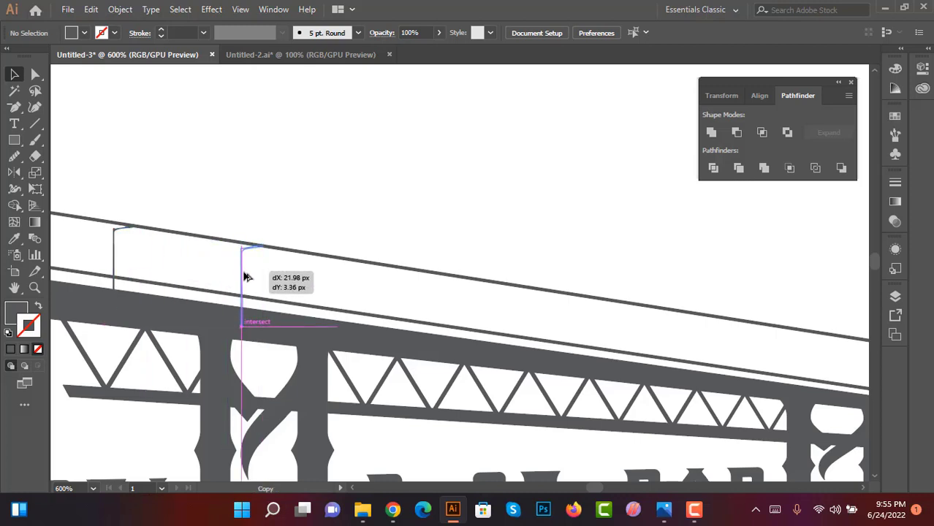
pyautogui.moveTo(247, 276); pyautogui.dragTo(247, 278)
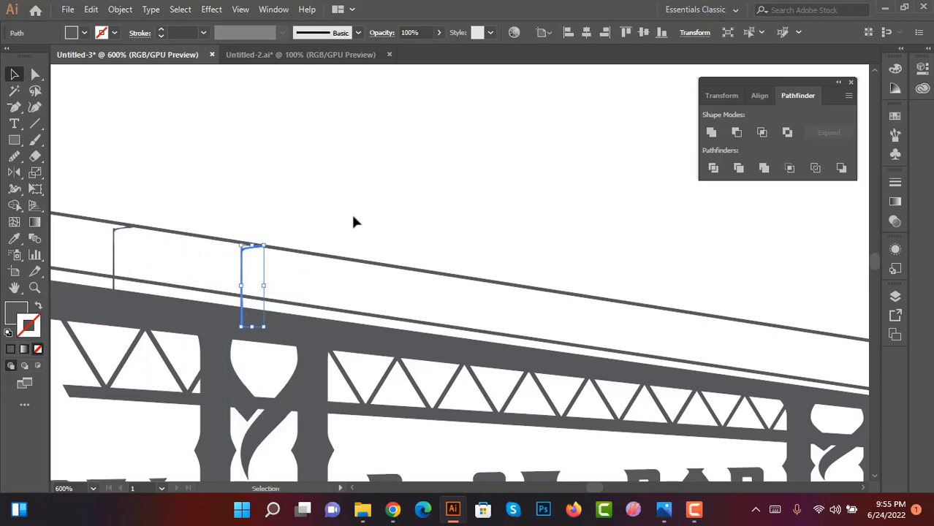
pyautogui.moveTo(309, 231); pyautogui.dragTo(230, 196)
pyautogui.click(231, 196)
# Step: Add another lamp post copy further along the rail and resize it to fit
pyautogui.moveTo(215, 263); pyautogui.dragTo(316, 212)
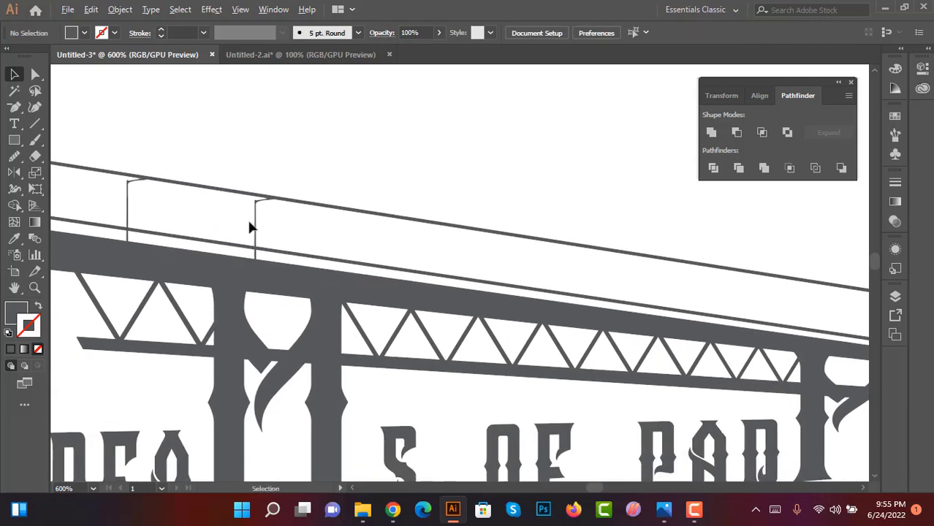
pyautogui.moveTo(257, 232); pyautogui.dragTo(411, 250)
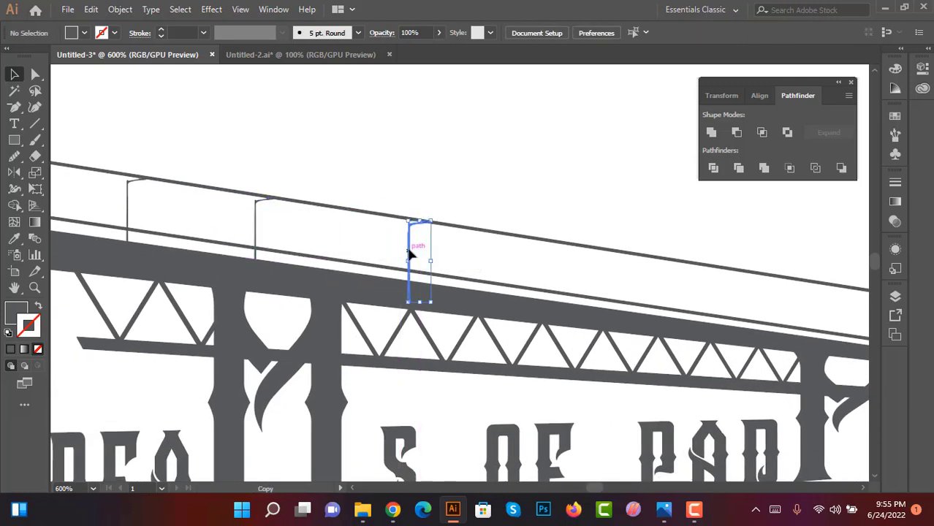
pyautogui.moveTo(538, 205); pyautogui.dragTo(425, 197)
pyautogui.moveTo(288, 241); pyautogui.dragTo(397, 257)
pyautogui.moveTo(455, 234)
pyautogui.mouseDown()
pyautogui.moveTo(315, 221)
pyautogui.moveTo(371, 216)
pyautogui.mouseUp()
pyautogui.hotkey('ctrl', '=')
pyautogui.hotkey('ctrl', '=')
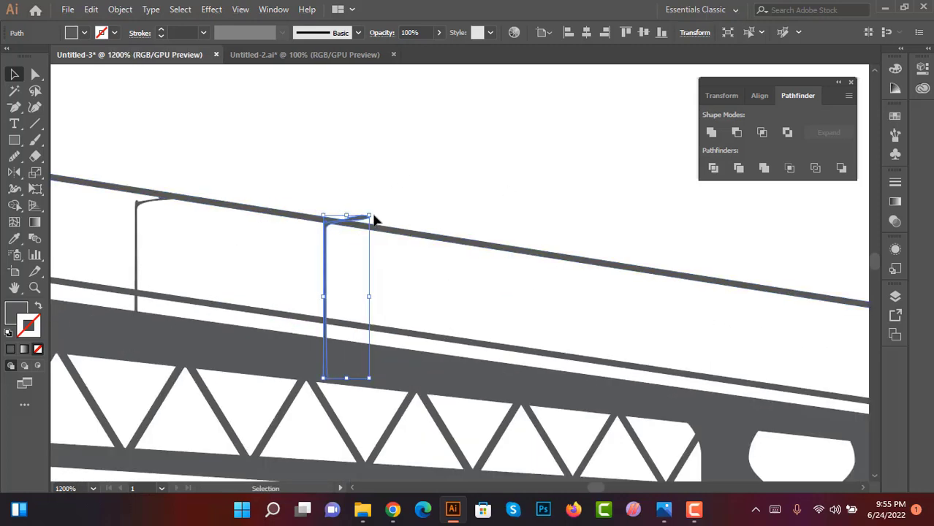
pyautogui.click(427, 189)
pyautogui.moveTo(370, 216); pyautogui.dragTo(376, 187)
# Step: Stretch the new lamp post so its head meets the top rail
pyautogui.keyDown('alt'); pyautogui.scroll(2, 350, 212); pyautogui.keyUp('alt')
pyautogui.click(349, 212)
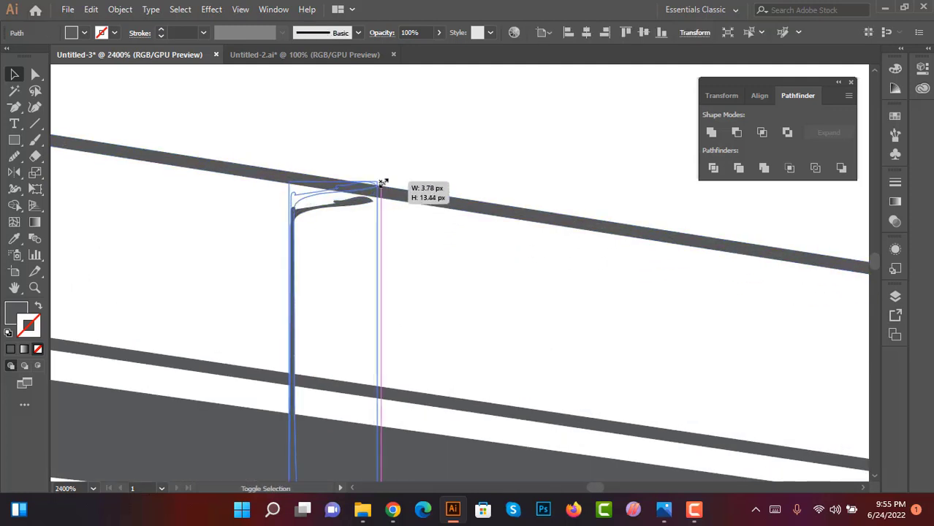
pyautogui.keyDown('alt'); pyautogui.scroll(-4, 376, 160); pyautogui.keyUp('alt')
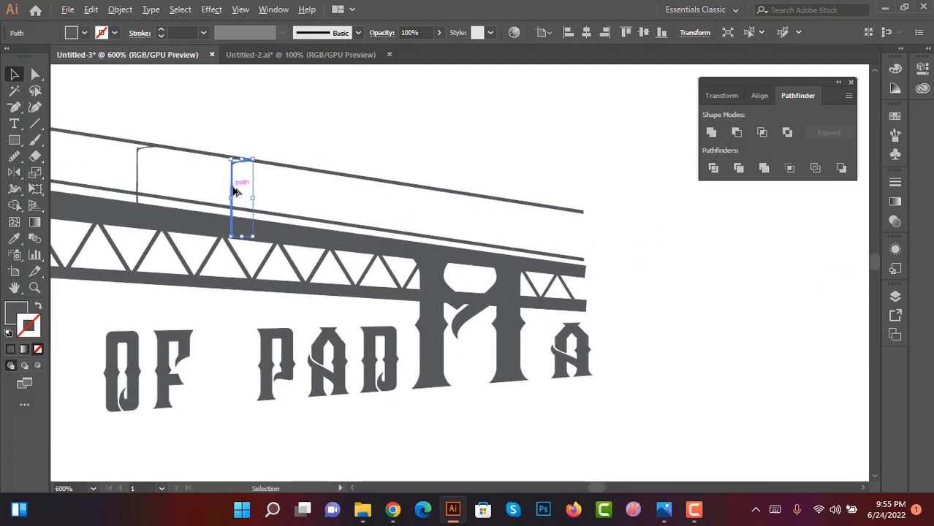
pyautogui.moveTo(234, 192)
pyautogui.mouseDown()
pyautogui.moveTo(332, 179)
pyautogui.moveTo(372, 216)
pyautogui.moveTo(411, 198)
pyautogui.mouseUp()
pyautogui.keyDown('alt'); pyautogui.scroll(2, 354, 201); pyautogui.keyUp('alt')
pyautogui.click(377, 165)
pyautogui.keyDown('alt'); pyautogui.scroll(-1, 331, 169); pyautogui.keyUp('alt')
pyautogui.keyDown('alt'); pyautogui.scroll(3, 409, 198); pyautogui.keyUp('alt')
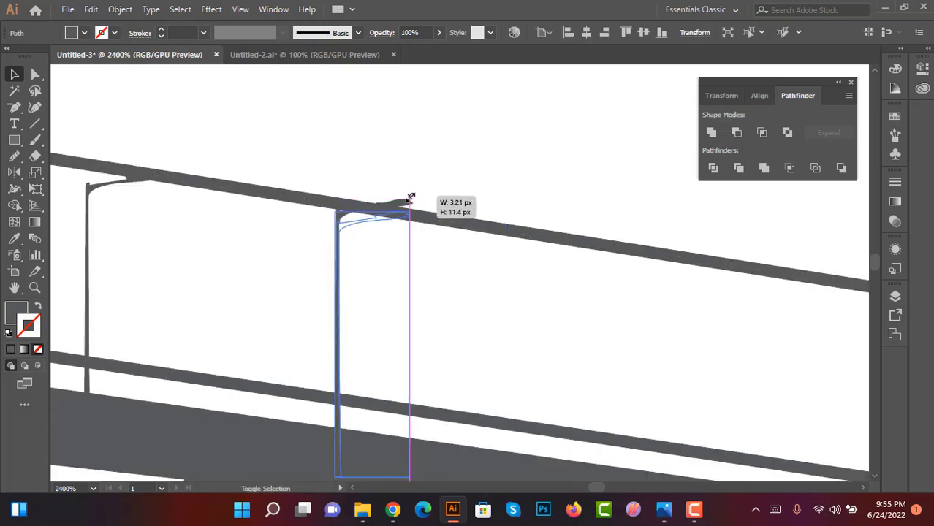
pyautogui.click(431, 165)
pyautogui.scroll(-3, 431, 165)
pyautogui.moveTo(397, 206)
pyautogui.mouseDown()
pyautogui.moveTo(257, 192)
pyautogui.moveTo(298, 215)
pyautogui.mouseUp()
pyautogui.click(304, 218)
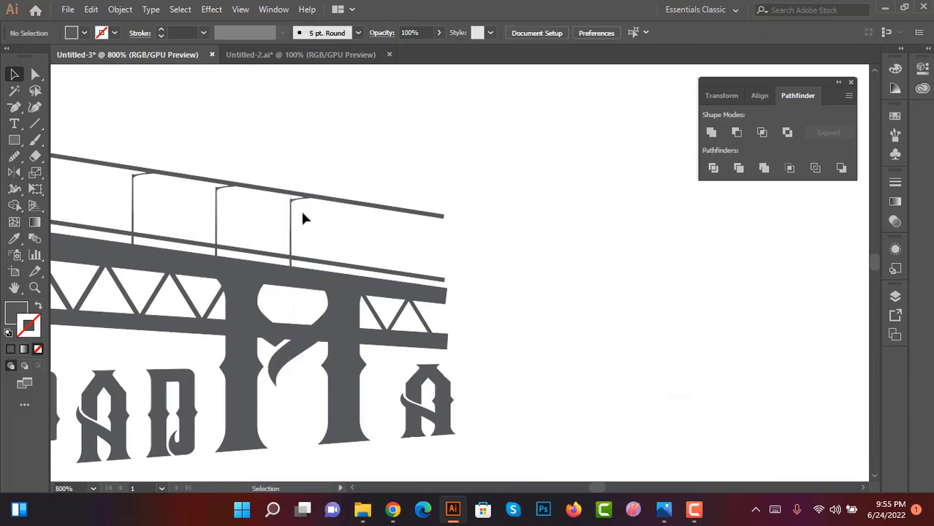
# Step: Nudge the third lamp post left, then add a fourth copy further right in line
pyautogui.scroll(1, 304, 218)
pyautogui.moveTo(284, 223); pyautogui.dragTo(267, 220)
pyautogui.click(288, 224)
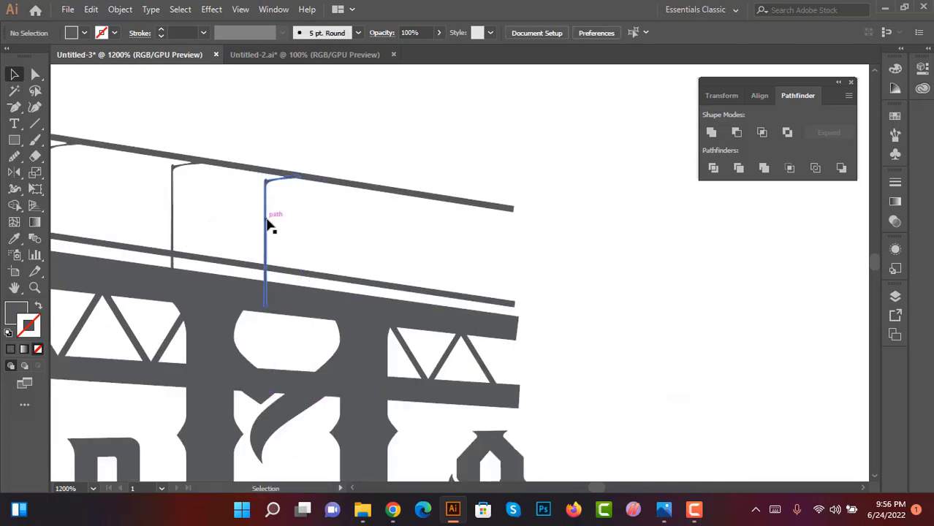
pyautogui.moveTo(267, 223); pyautogui.dragTo(422, 252)
pyautogui.click(354, 241)
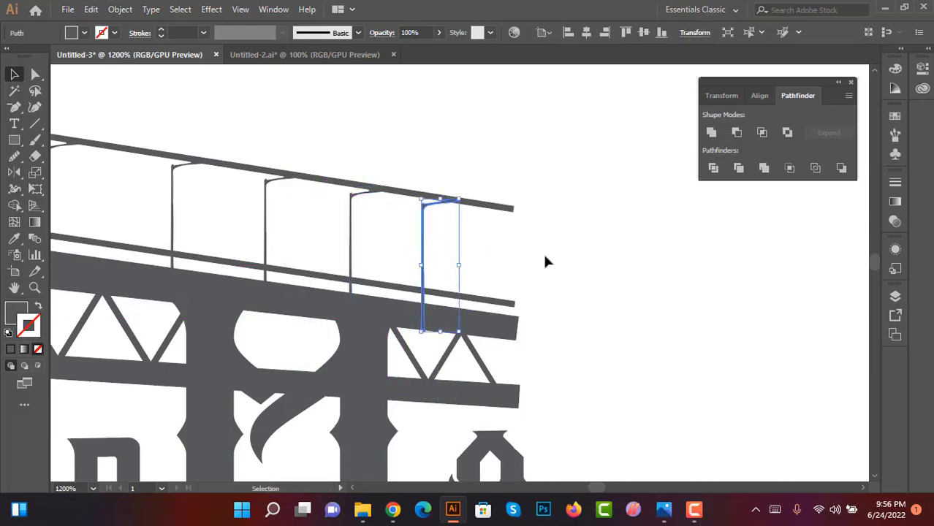
pyautogui.moveTo(422, 330); pyautogui.dragTo(421, 323)
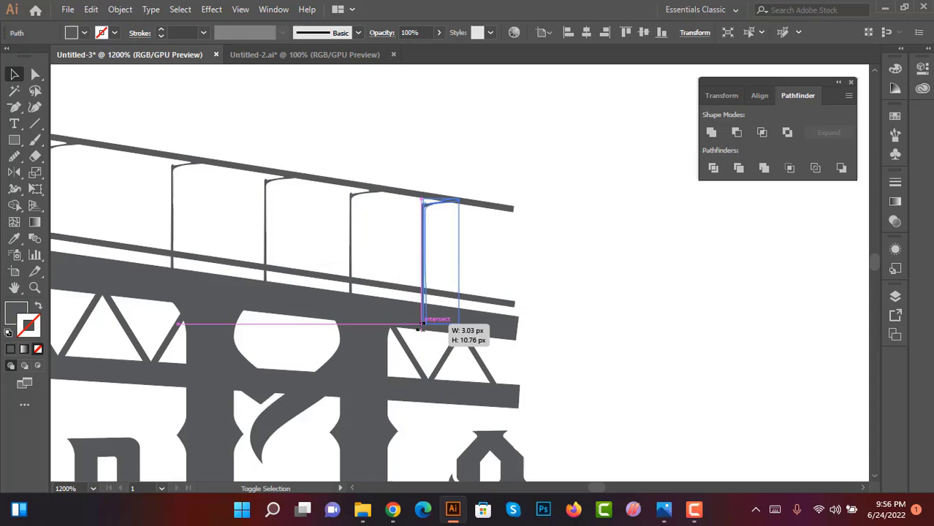
pyautogui.click(546, 260)
# Step: Shift the right-hand lamp posts left so they are evenly spaced along the rail
pyautogui.scroll(-2, 556, 253)
pyautogui.scroll(-2, 557, 263)
pyautogui.scroll(2, 383, 227)
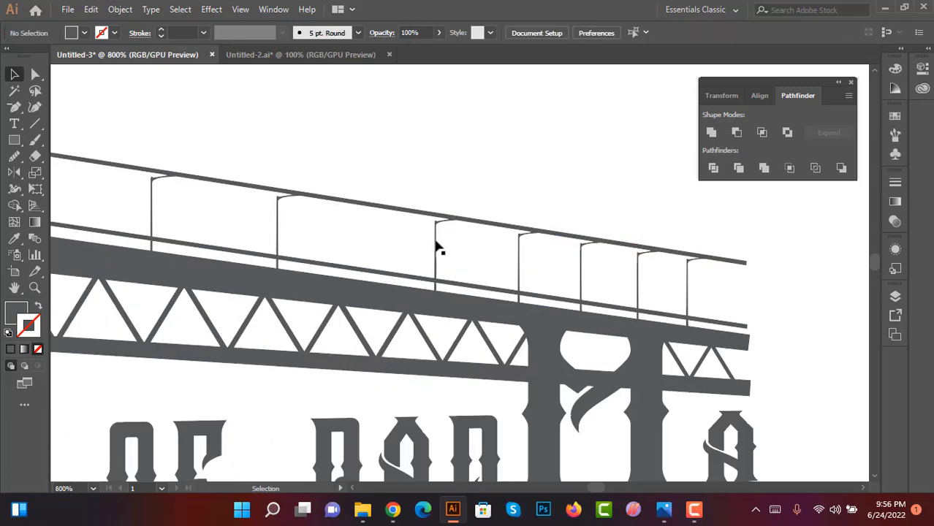
pyautogui.moveTo(435, 252)
pyautogui.mouseDown()
pyautogui.moveTo(417, 241)
pyautogui.moveTo(407, 248)
pyautogui.mouseUp()
pyautogui.click(508, 258)
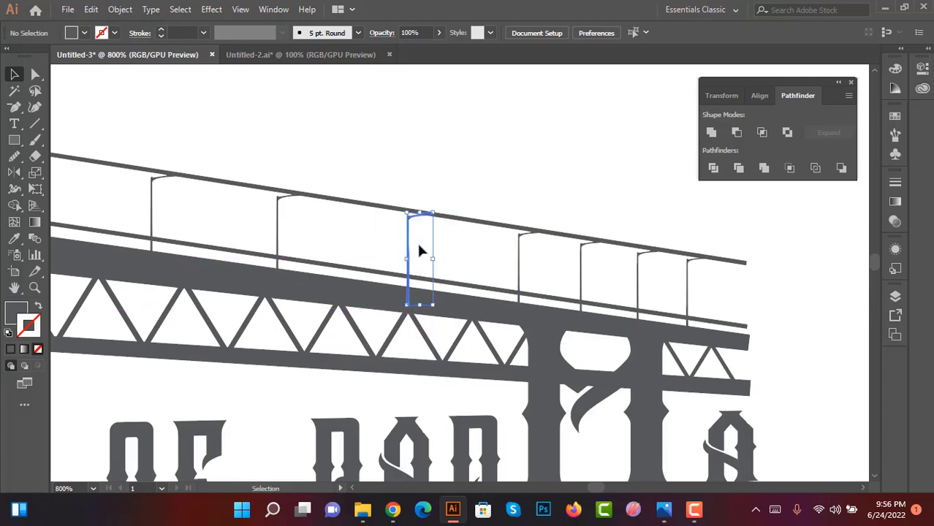
pyautogui.moveTo(521, 267); pyautogui.dragTo(504, 269)
pyautogui.click(516, 175)
pyautogui.scroll(-2, 577, 201)
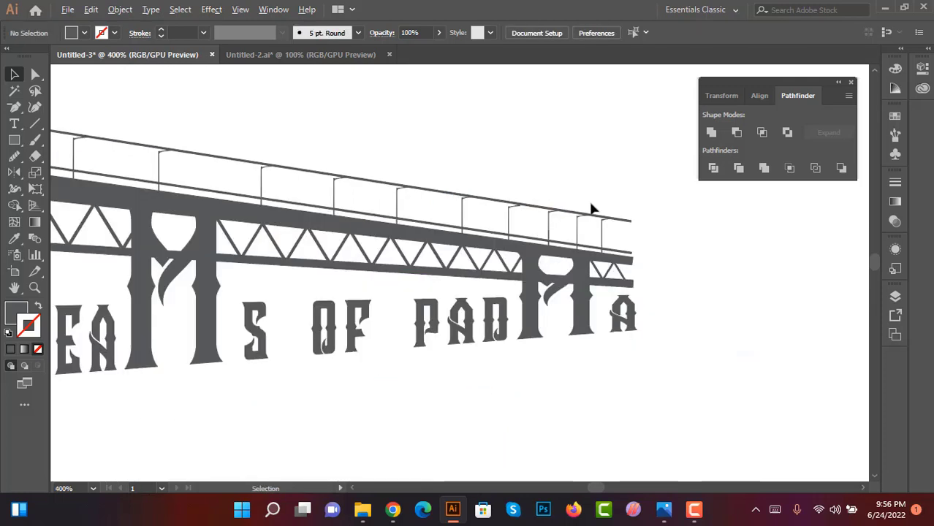
pyautogui.scroll(-1, 640, 223)
pyautogui.click(360, 183)
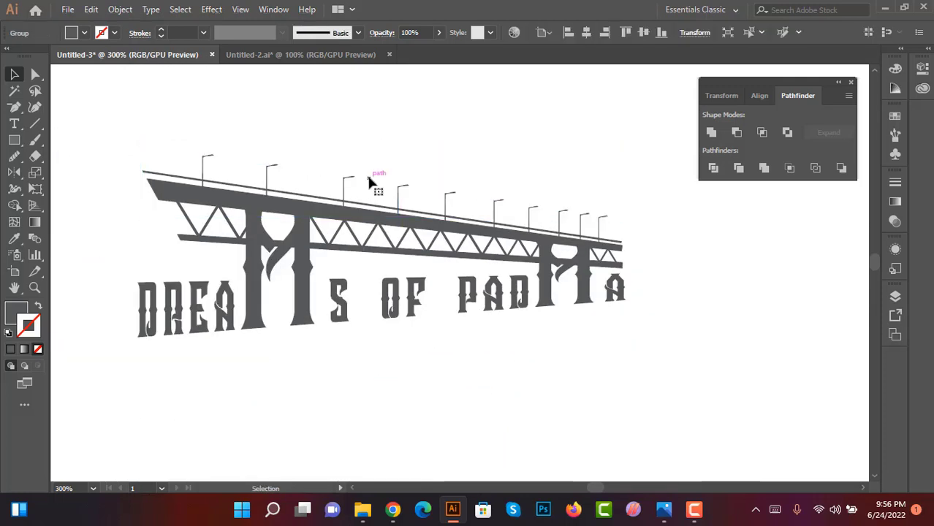
# Step: Extend the right ends of both deck beams further right with the Direct Selection tool
pyautogui.scroll(1, 698, 319)
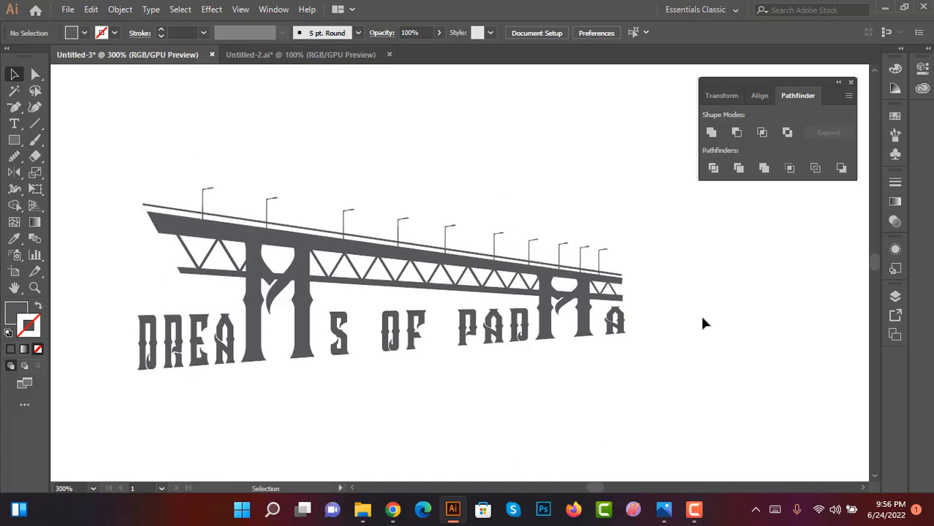
pyautogui.keyDown('alt'); pyautogui.scroll(3, 661, 293); pyautogui.keyUp('alt')
pyautogui.keyDown('alt'); pyautogui.scroll(1, 636, 293); pyautogui.keyUp('alt')
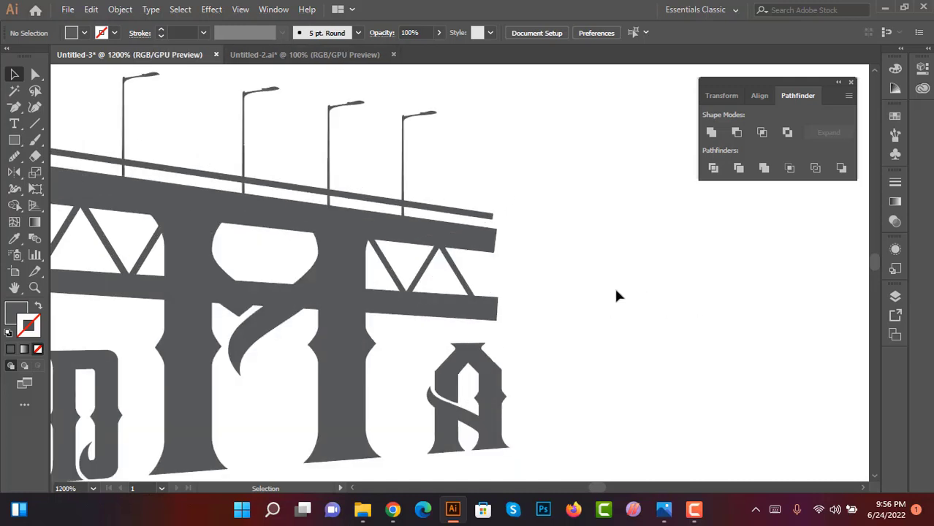
pyautogui.scroll(-1, 596, 299)
pyautogui.click(503, 348)
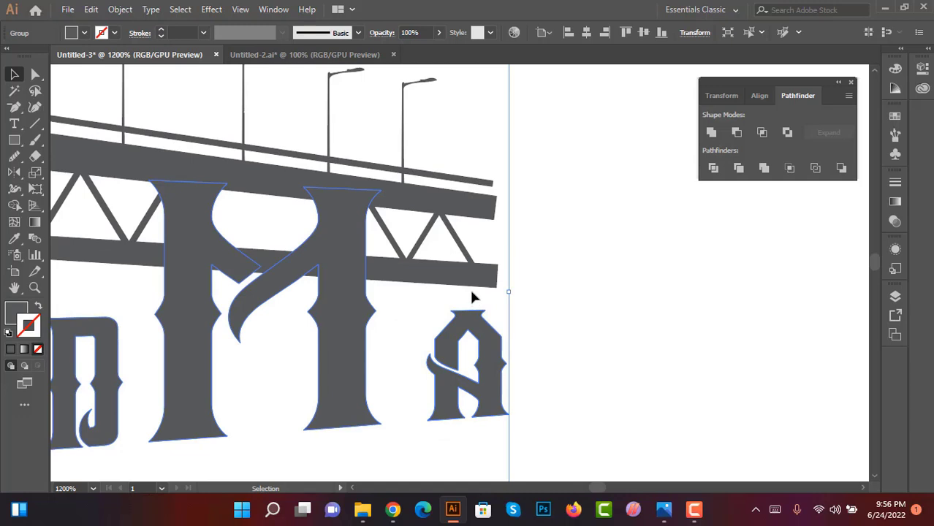
pyautogui.press('a')
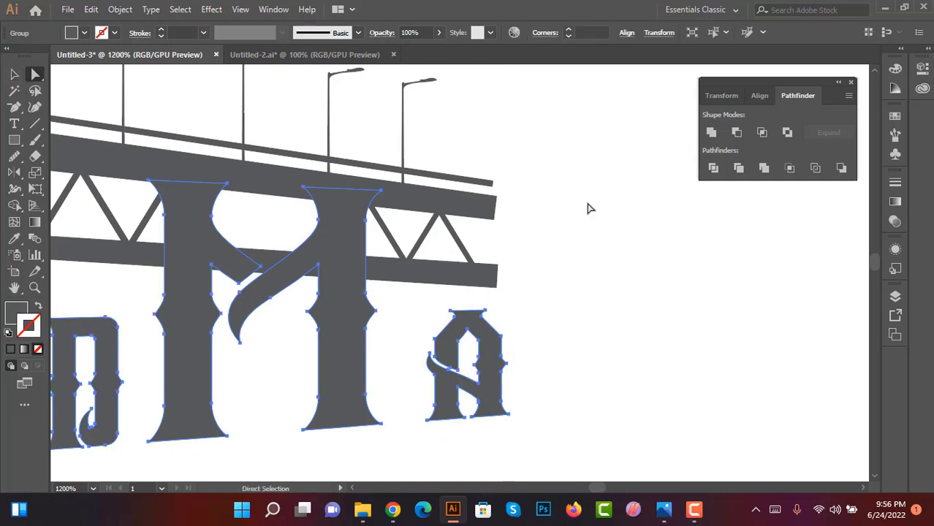
pyautogui.moveTo(508, 292)
pyautogui.mouseDown()
pyautogui.moveTo(507, 270)
pyautogui.moveTo(509, 279)
pyautogui.mouseUp()
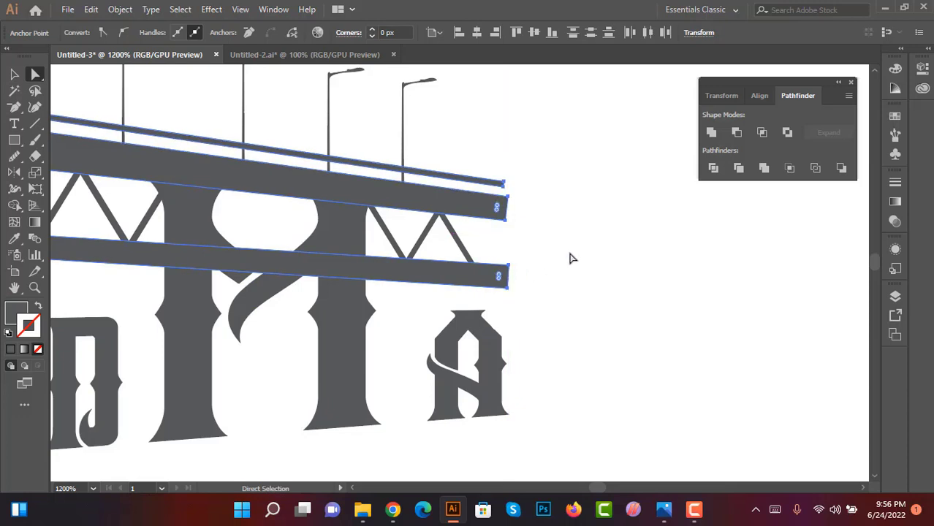
pyautogui.moveTo(510, 276); pyautogui.dragTo(520, 275)
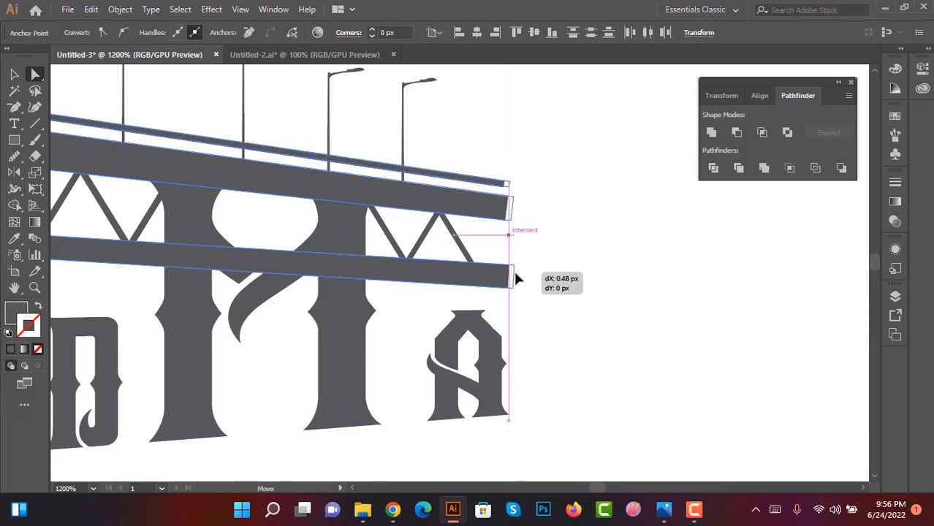
pyautogui.click(546, 266)
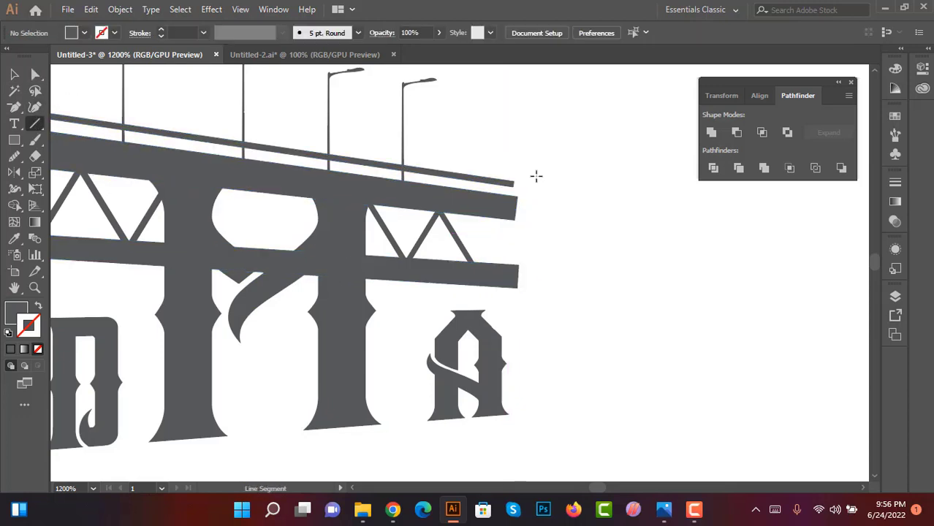
# Step: Draw a vertical cut line past the beam ends and select it together with the bridge
pyautogui.moveTo(511, 146); pyautogui.dragTo(508, 420)
pyautogui.press('v')
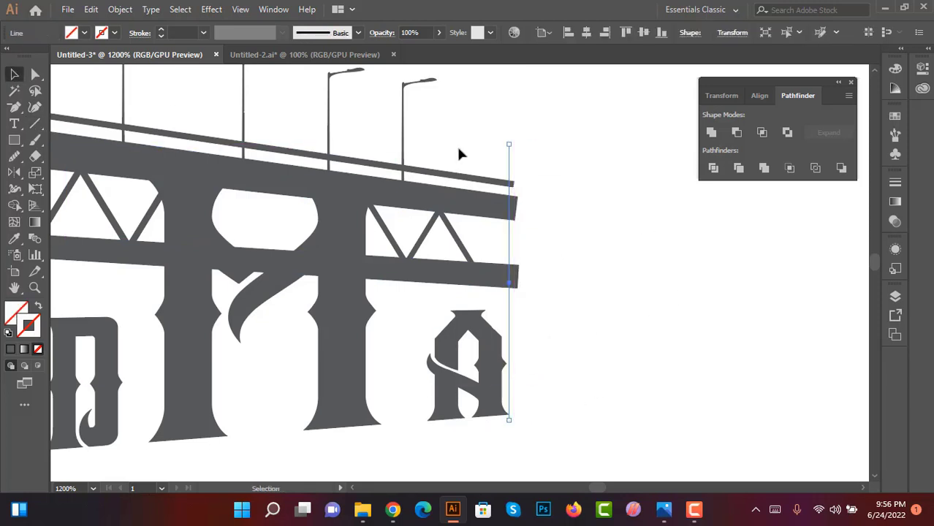
pyautogui.moveTo(625, 139); pyautogui.dragTo(486, 303)
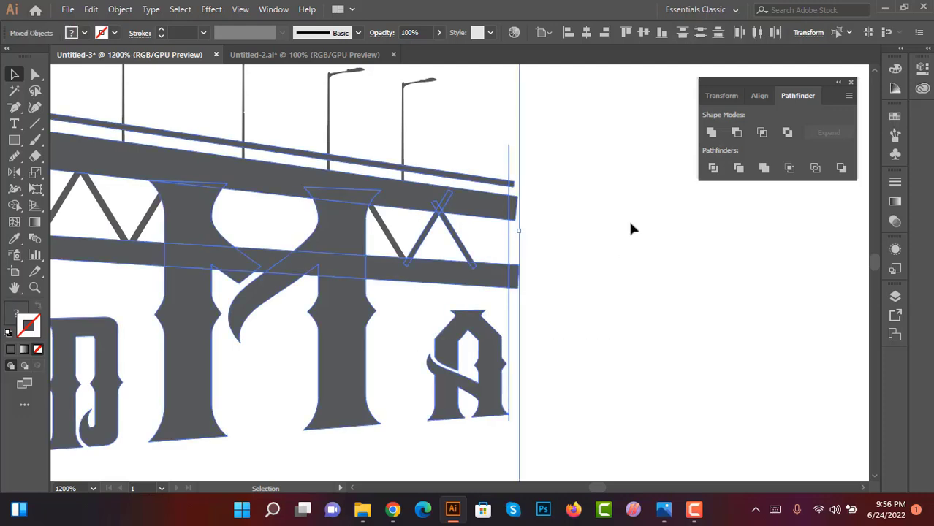
pyautogui.scroll(2, 628, 220)
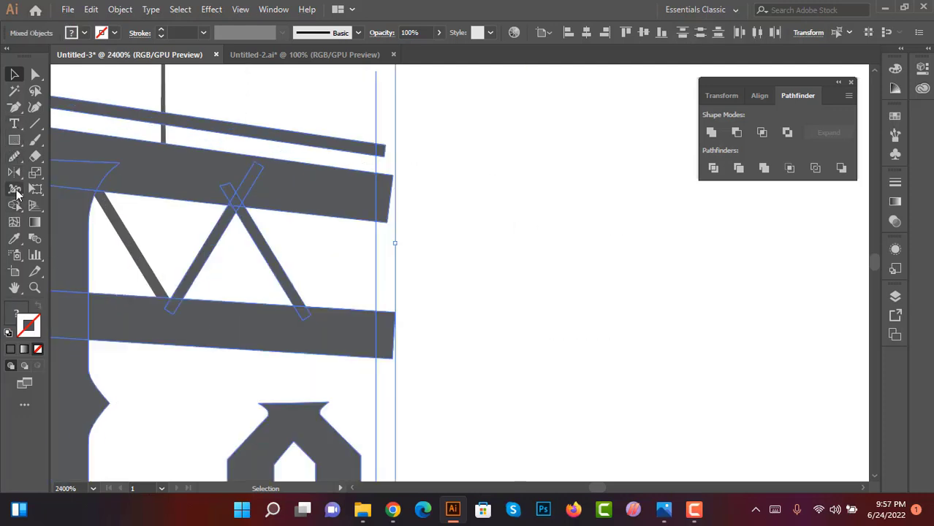
# Step: Remove the overhanging beam pieces beyond the line with the Shape Builder tool
pyautogui.click(14, 205)
pyautogui.scroll(1, 394, 147)
pyautogui.scroll(1, 365, 151)
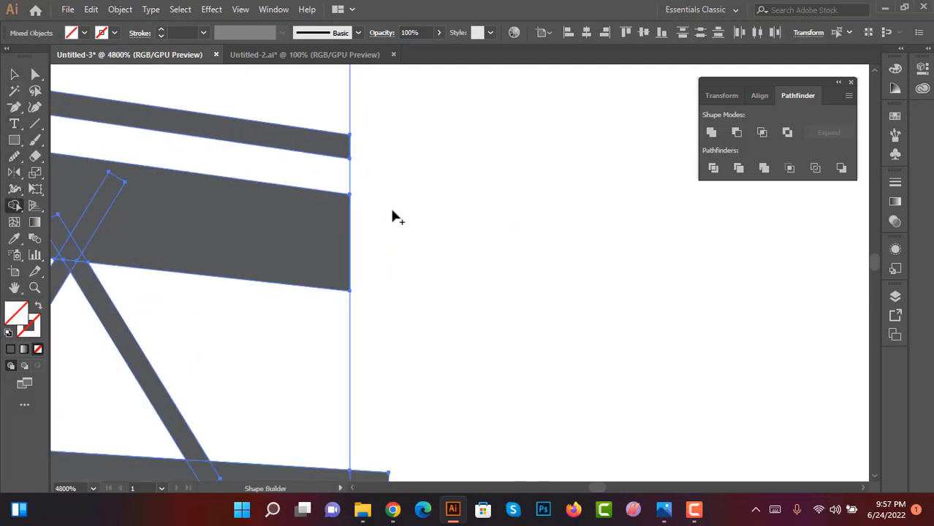
pyautogui.scroll(-1, 395, 216)
pyautogui.scroll(-2, 439, 219)
pyautogui.press('v')
pyautogui.click(438, 174)
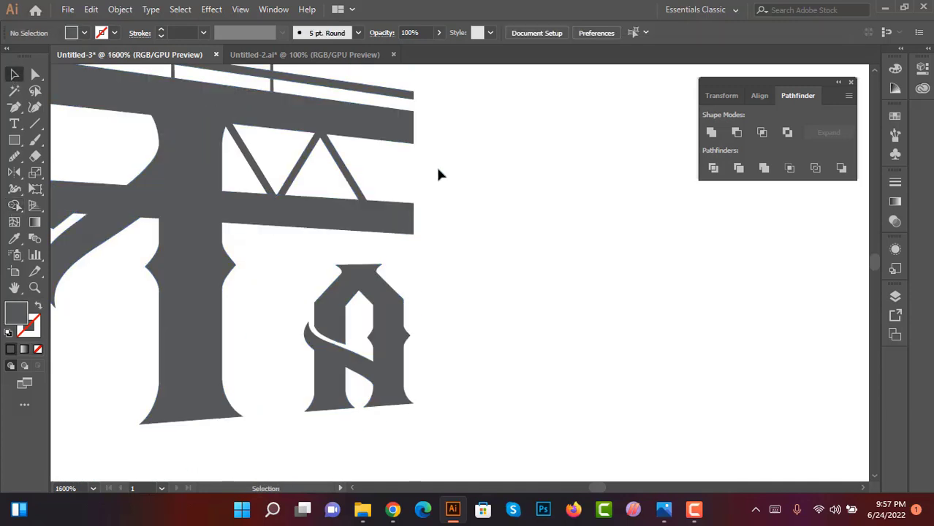
pyautogui.click(411, 203)
pyautogui.click(475, 212)
# Step: Move BRIDEG beside the bridge and give it the bridge's grey with the Eyedropper
pyautogui.scroll(-4, 522, 222)
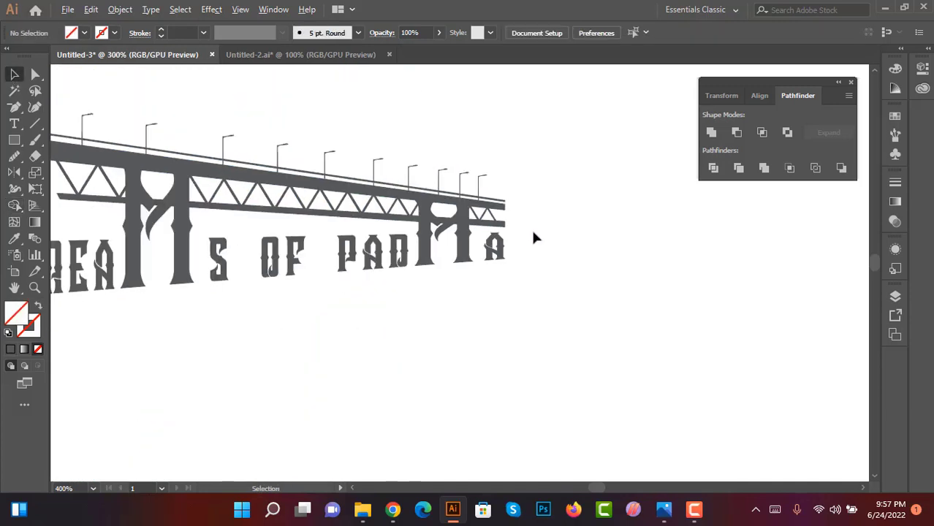
pyautogui.scroll(-2, 533, 237)
pyautogui.scroll(-1, 549, 263)
pyautogui.moveTo(530, 411); pyautogui.dragTo(574, 212)
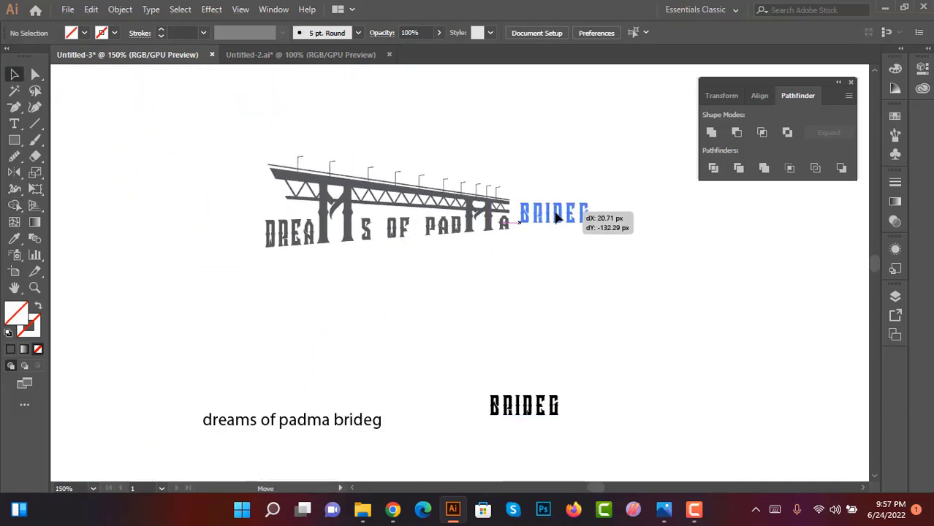
pyautogui.scroll(1, 574, 208)
pyautogui.scroll(1, 573, 208)
pyautogui.scroll(1, 89, 154)
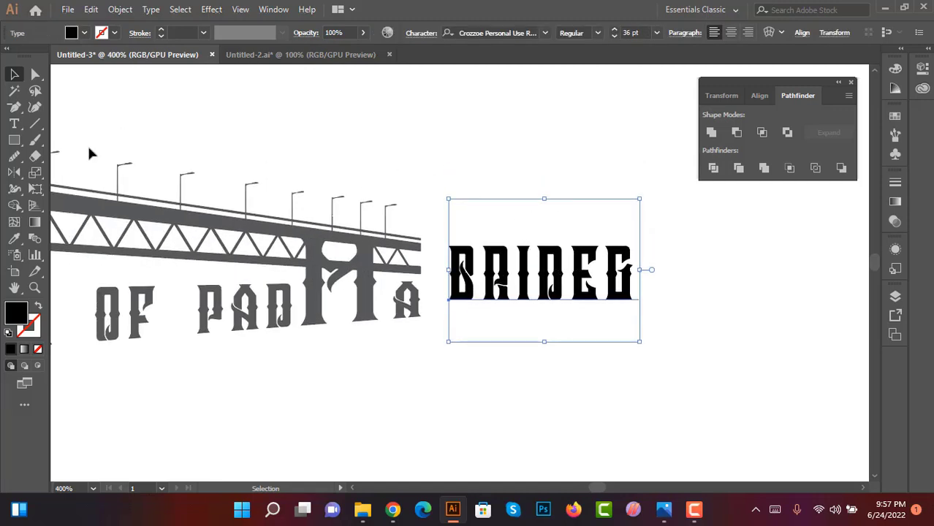
pyautogui.click(14, 238)
pyautogui.click(176, 212)
pyautogui.scroll(-2, 431, 192)
pyautogui.press('v')
# Step: Rotate BRIDEG 90° to stand vertically, scale it down and move it toward the bridge's end
pyautogui.scroll(2, 504, 228)
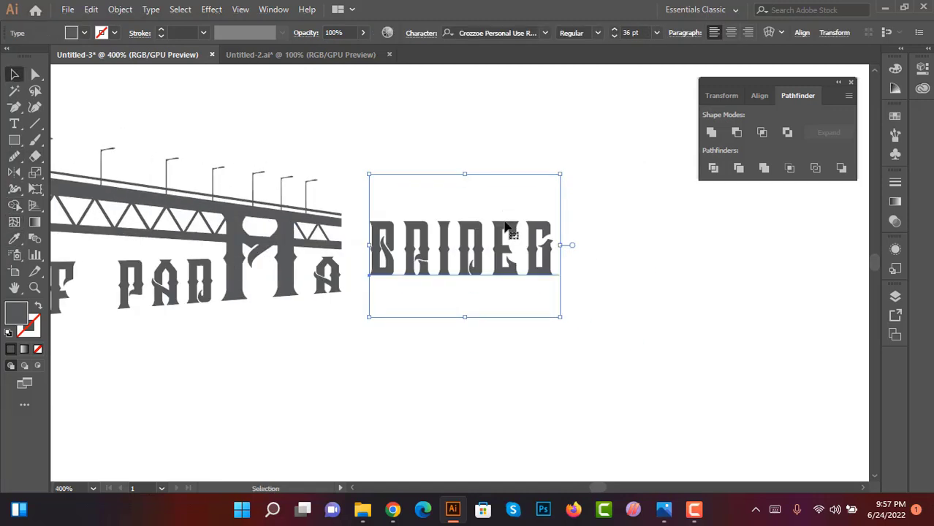
pyautogui.scroll(1, 505, 228)
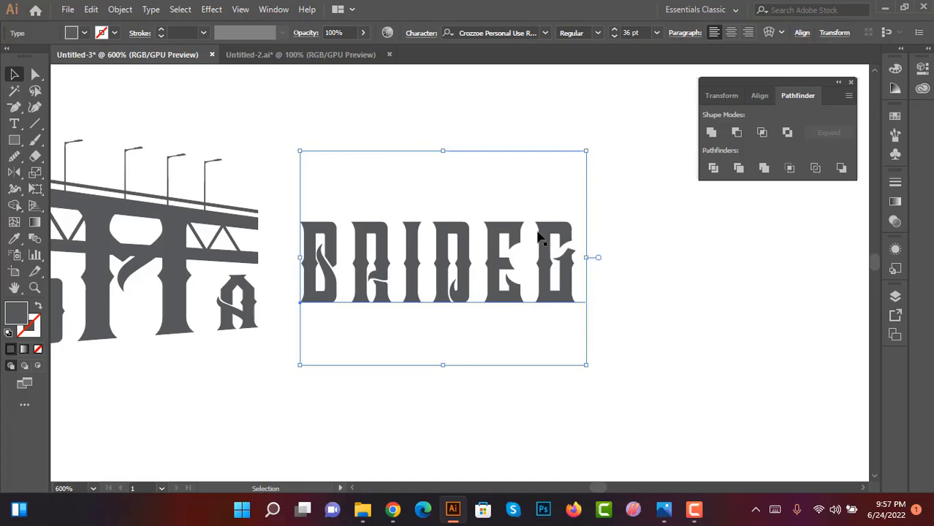
pyautogui.click(538, 237)
pyautogui.scroll(-4, 537, 238)
pyautogui.scroll(2, 567, 273)
pyautogui.scroll(2, 556, 280)
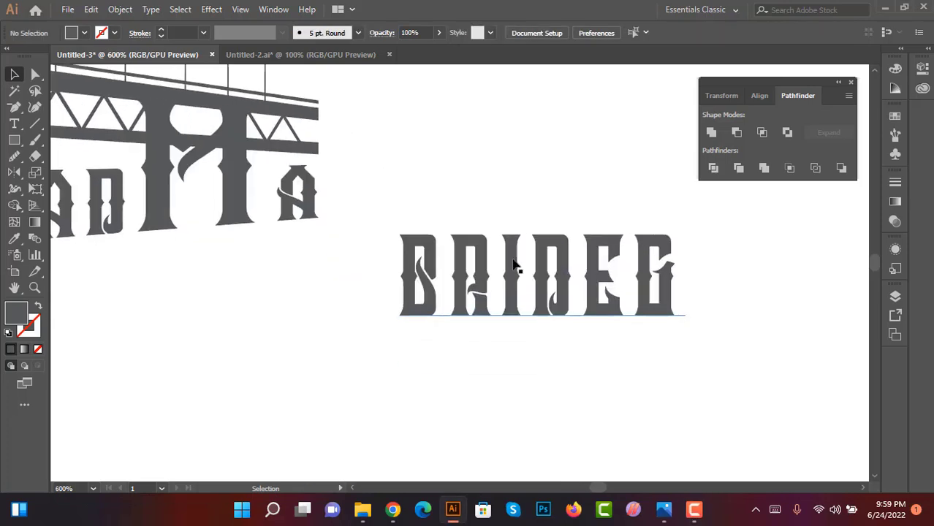
pyautogui.moveTo(514, 266); pyautogui.dragTo(500, 245)
pyautogui.scroll(3, 521, 275)
pyautogui.moveTo(681, 229); pyautogui.dragTo(424, 189)
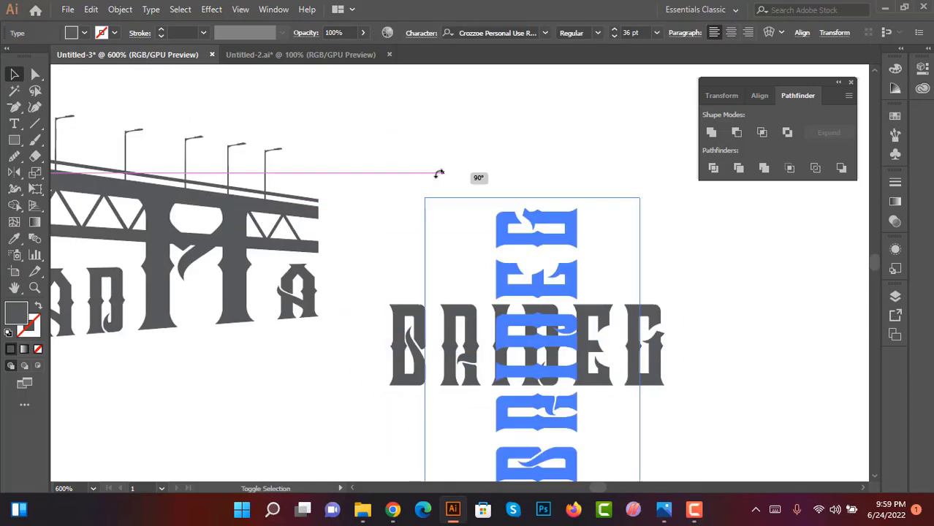
pyautogui.moveTo(639, 198); pyautogui.dragTo(586, 269)
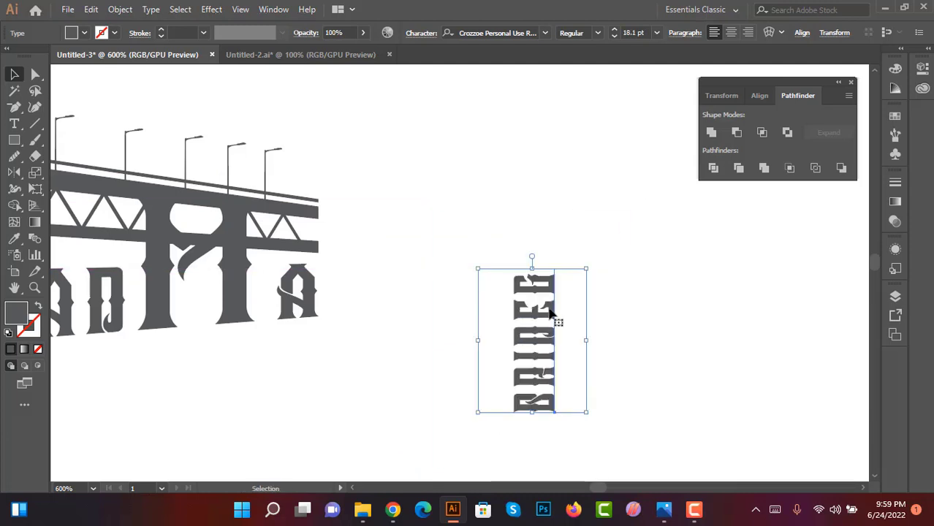
pyautogui.moveTo(503, 289); pyautogui.dragTo(369, 216)
# Step: Resize vertical BRIDEG to about 15.63 pt so it fits beside the final A
pyautogui.scroll(2, 381, 187)
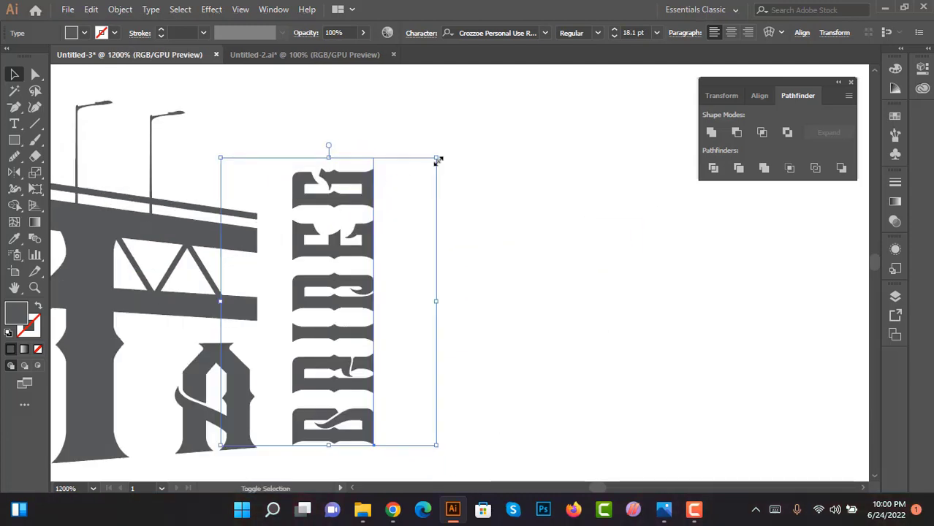
pyautogui.moveTo(438, 158); pyautogui.dragTo(413, 201)
pyautogui.scroll(-1, 454, 209)
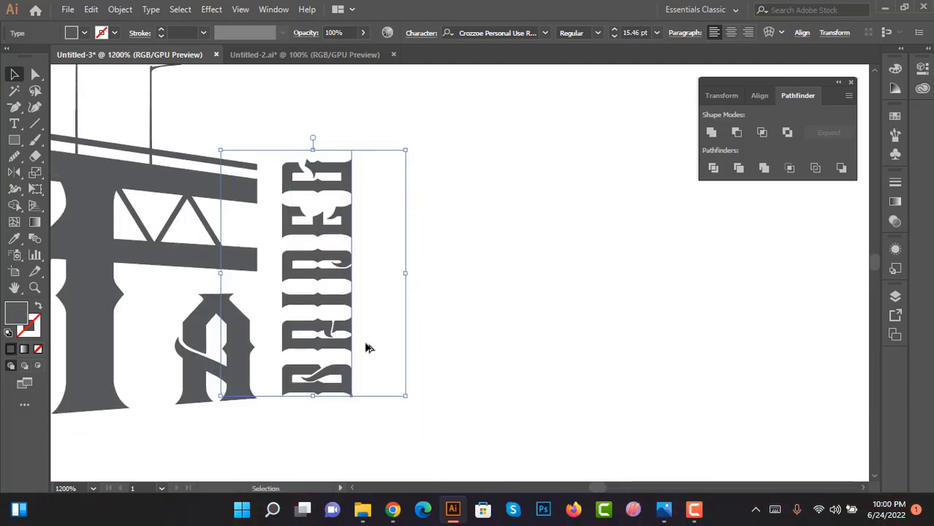
pyautogui.scroll(1, 369, 349)
pyautogui.moveTo(428, 413); pyautogui.dragTo(429, 416)
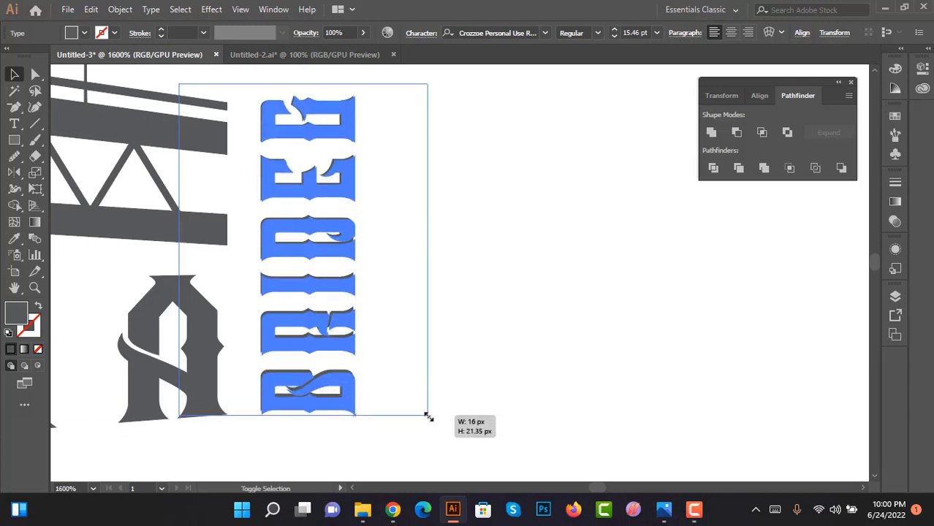
pyautogui.scroll(1, 492, 331)
# Step: Apply a horizontal Arc warp to BRIDEG with 0% bend and -3% horizontal distortion
pyautogui.scroll(-1, 556, 201)
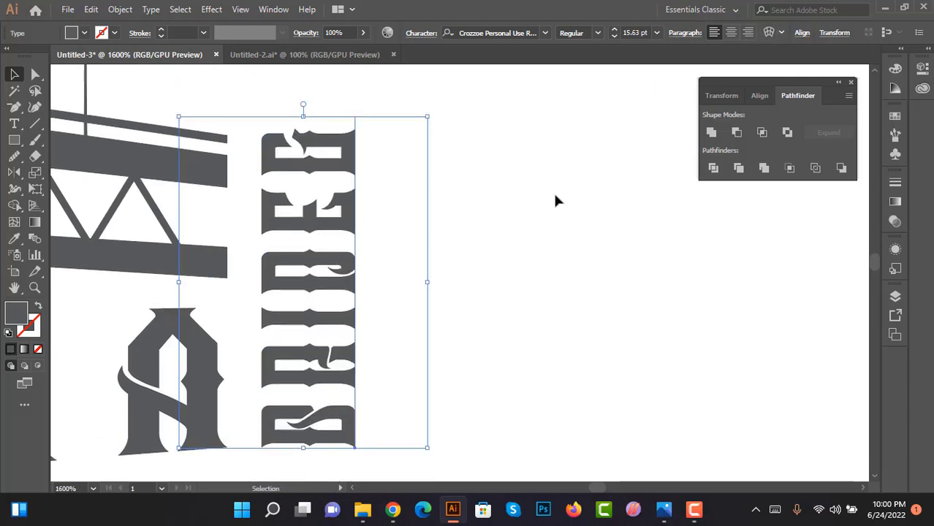
pyautogui.click(768, 34)
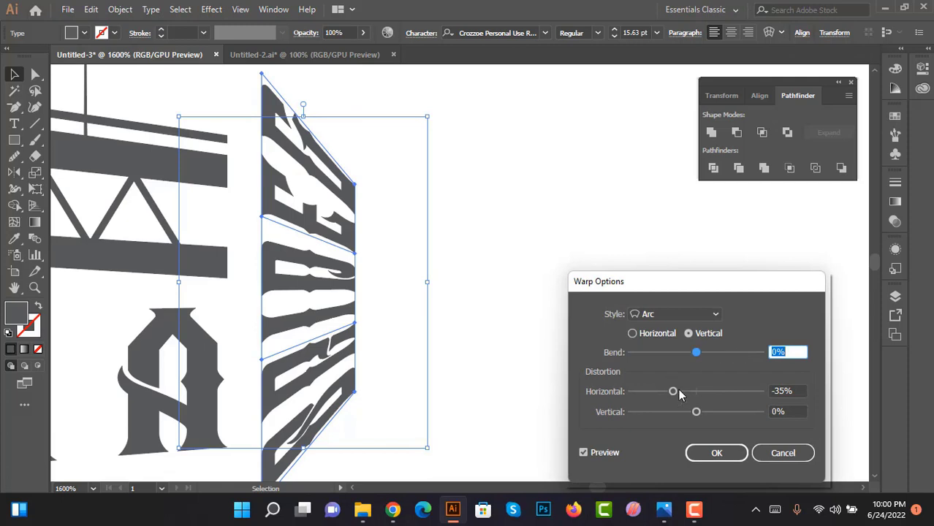
pyautogui.click(654, 340)
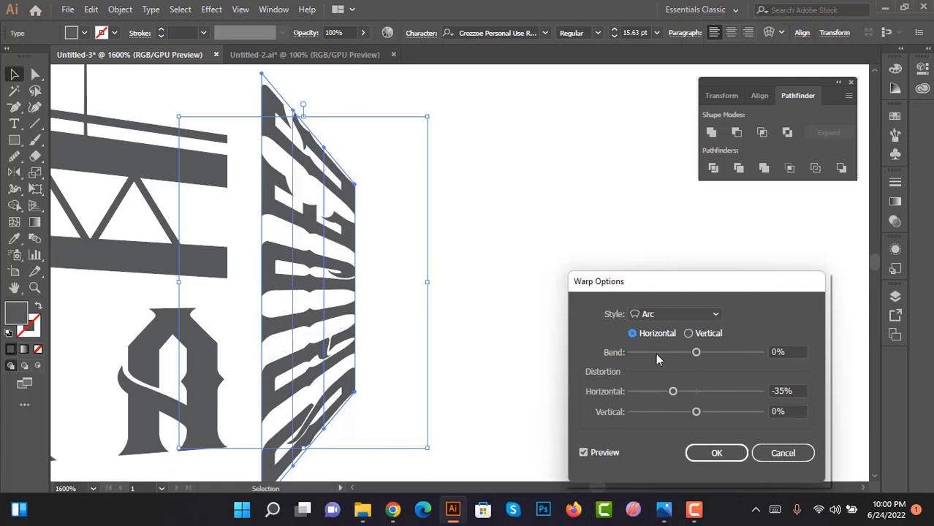
pyautogui.click(782, 391)
pyautogui.press('Up')
pyautogui.press('Up')
pyautogui.press('Up')
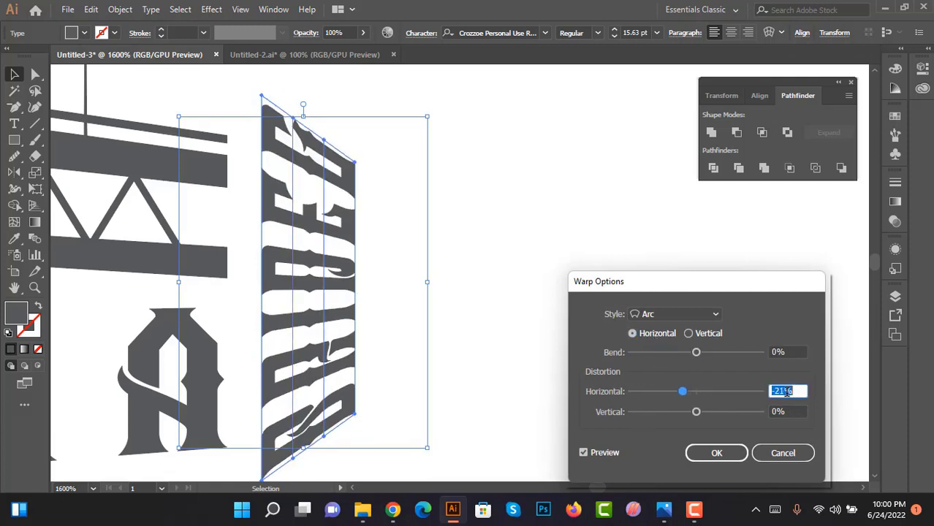
pyautogui.press('Up')
pyautogui.press('Up')
pyautogui.press('Up')
pyautogui.press('Up')
pyautogui.press('Up')
pyautogui.press('Up')
pyautogui.press('Up')
pyautogui.press('Up')
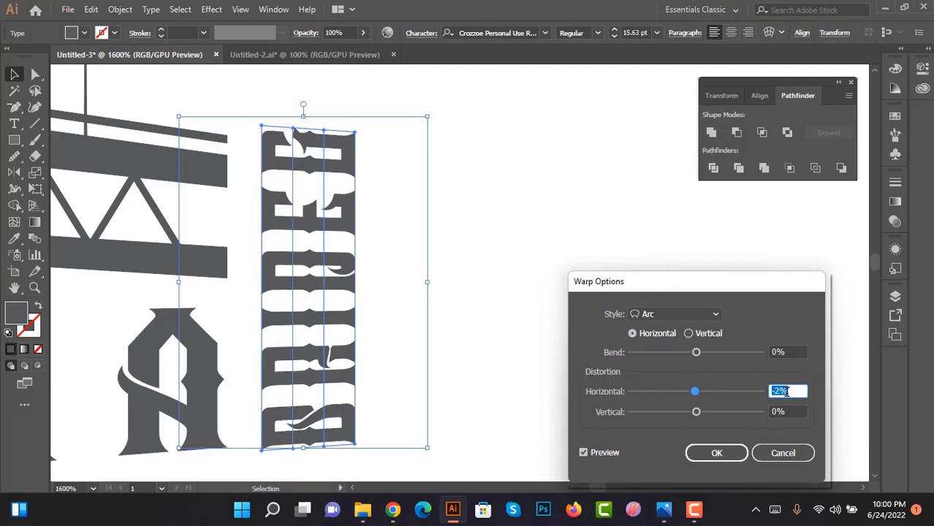
pyautogui.press('Down')
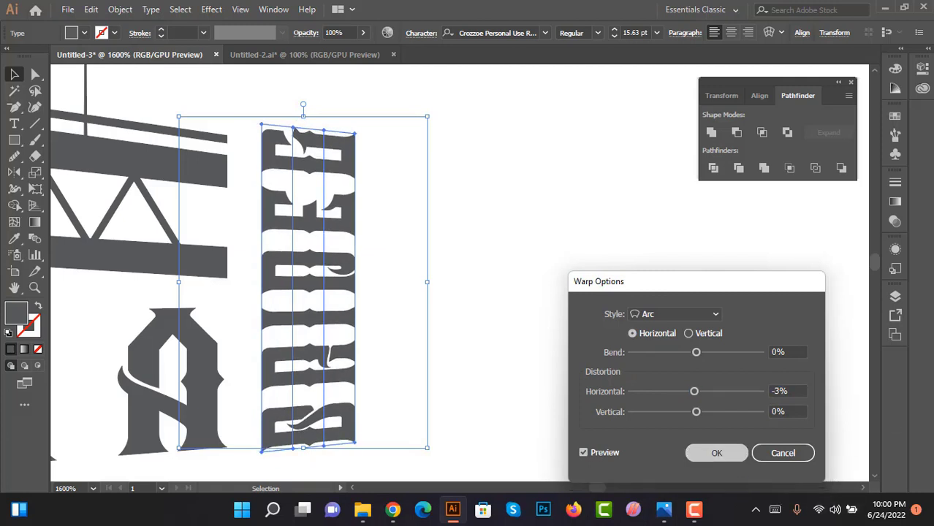
pyautogui.click(716, 453)
# Step: Fine-tune the warped BRIDEG's size and snap its corner to the bridge's edge
pyautogui.moveTo(356, 453); pyautogui.dragTo(351, 451)
pyautogui.keyDown('alt'); pyautogui.scroll(1, 348, 390); pyautogui.keyUp('alt')
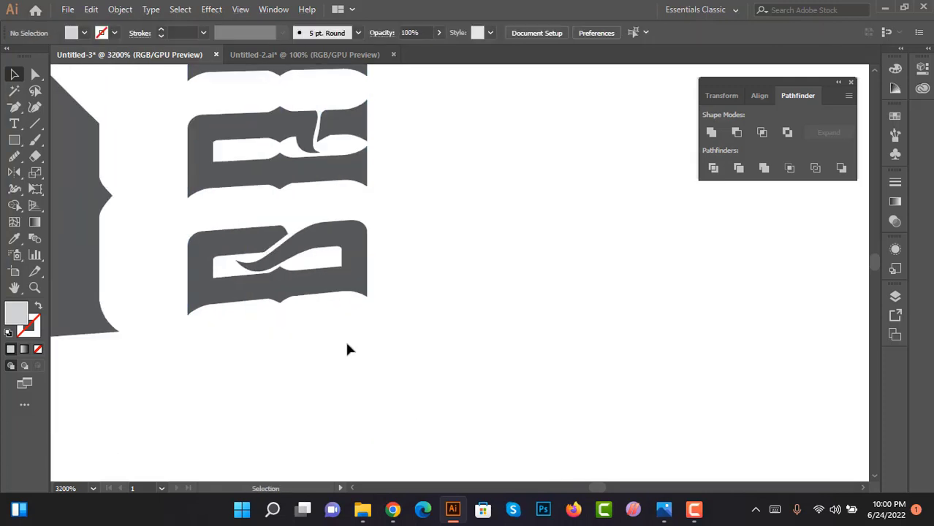
pyautogui.moveTo(364, 307); pyautogui.dragTo(372, 323)
pyautogui.click(476, 317)
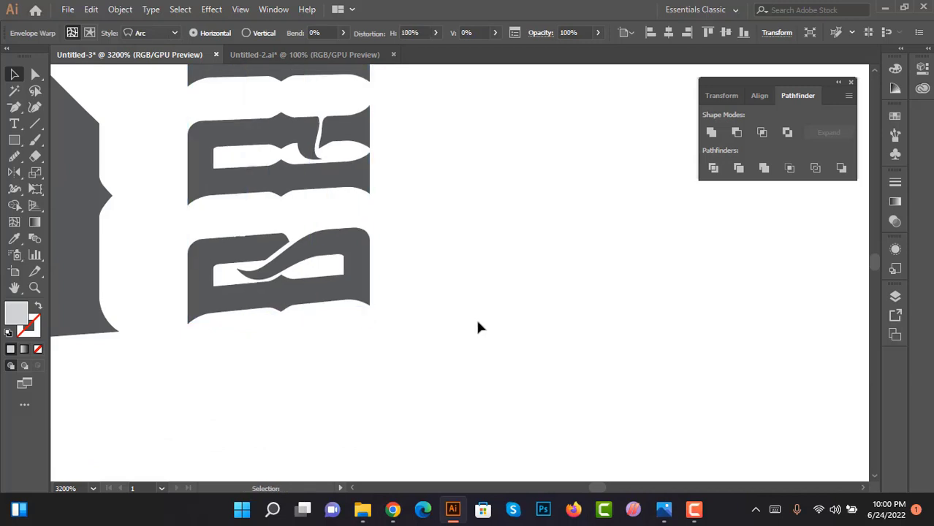
pyautogui.scroll(-5, 476, 317)
pyautogui.keyDown('alt'); pyautogui.scroll(2, 504, 338); pyautogui.keyUp('alt')
pyautogui.keyDown('alt'); pyautogui.scroll(2, 475, 260); pyautogui.keyUp('alt')
pyautogui.click(443, 260)
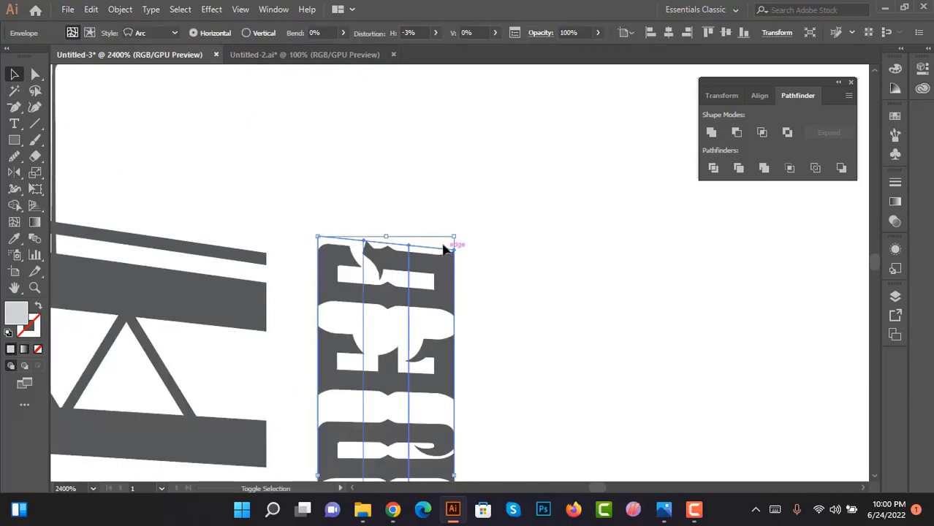
pyautogui.moveTo(454, 245)
pyautogui.mouseDown()
pyautogui.moveTo(457, 234)
pyautogui.moveTo(450, 241)
pyautogui.mouseUp()
pyautogui.click(494, 243)
pyautogui.keyDown('alt'); pyautogui.scroll(-4, 504, 248); pyautogui.keyUp('alt')
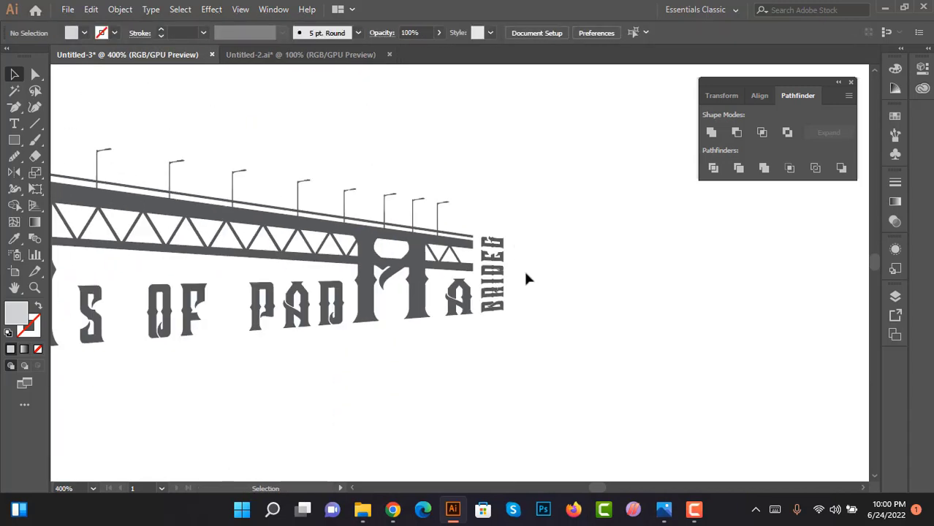
# Step: Expand the warped BRIDEG word into plain shapes
pyautogui.click(502, 237)
pyautogui.click(121, 9)
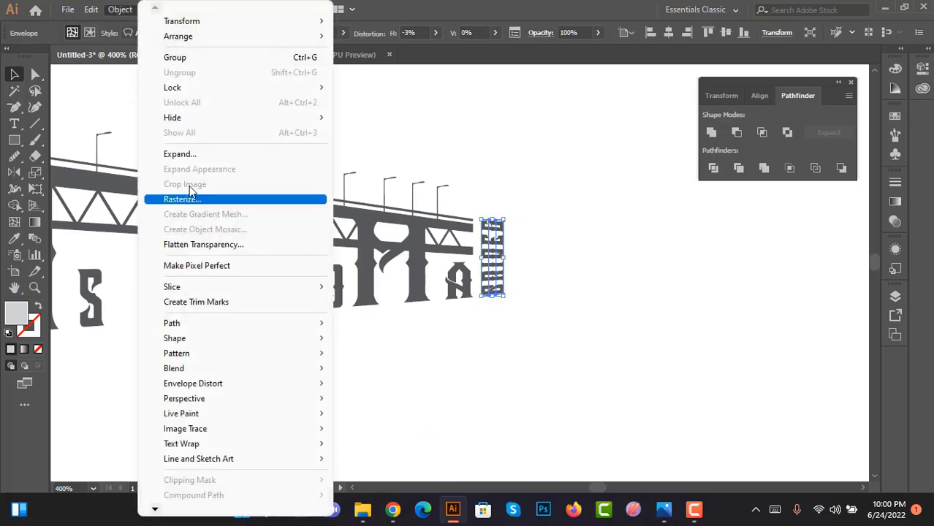
pyautogui.click(183, 157)
pyautogui.press('Return')
pyautogui.click(614, 252)
# Step: Nudge the expanded BRIDEG lettering slightly into position
pyautogui.keyDown('alt'); pyautogui.scroll(3, 494, 219); pyautogui.keyUp('alt')
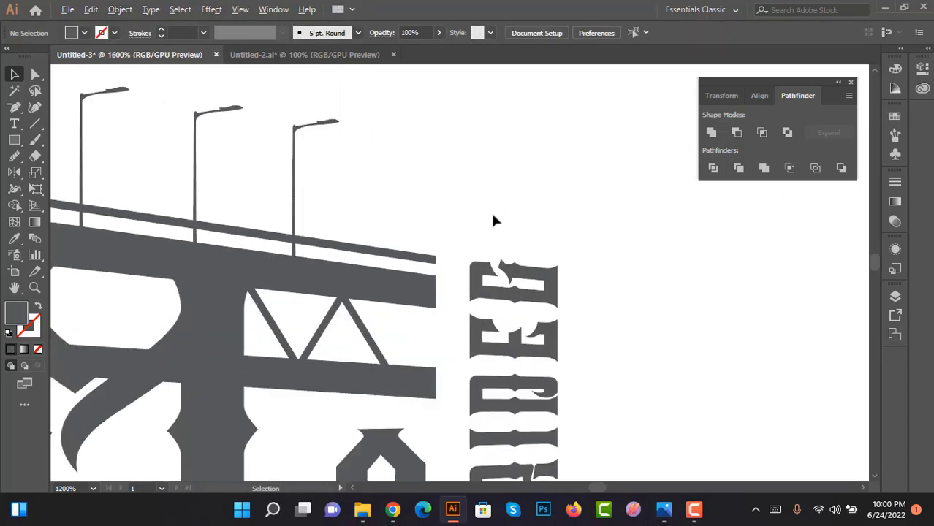
pyautogui.keyDown('alt'); pyautogui.scroll(-2, 455, 235); pyautogui.keyUp('alt')
pyautogui.keyDown('alt'); pyautogui.scroll(2, 567, 259); pyautogui.keyUp('alt')
pyautogui.keyDown('alt'); pyautogui.scroll(1, 541, 212); pyautogui.keyUp('alt')
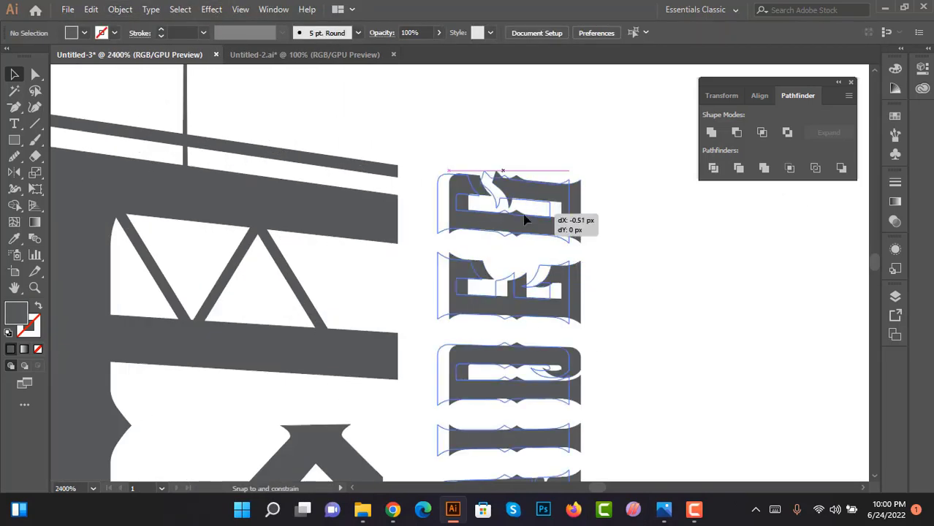
pyautogui.moveTo(541, 212); pyautogui.dragTo(602, 211)
pyautogui.click(629, 218)
# Step: Move two lamp posts along the deck, one about 45 px to the right
pyautogui.keyDown('alt'); pyautogui.scroll(-1, 628, 218); pyautogui.keyUp('alt')
pyautogui.scroll(-1, 628, 218)
pyautogui.keyDown('alt'); pyautogui.scroll(-2, 628, 322); pyautogui.keyUp('alt')
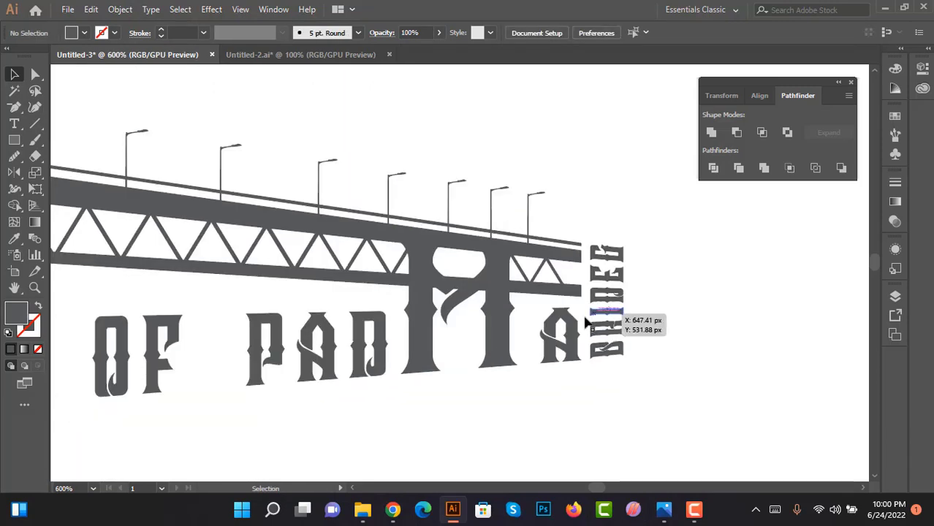
pyautogui.keyDown('alt'); pyautogui.scroll(1, 605, 240); pyautogui.keyUp('alt')
pyautogui.keyDown('alt'); pyautogui.scroll(1, 292, 267); pyautogui.keyUp('alt')
pyautogui.keyDown('alt'); pyautogui.scroll(1, 299, 220); pyautogui.keyUp('alt')
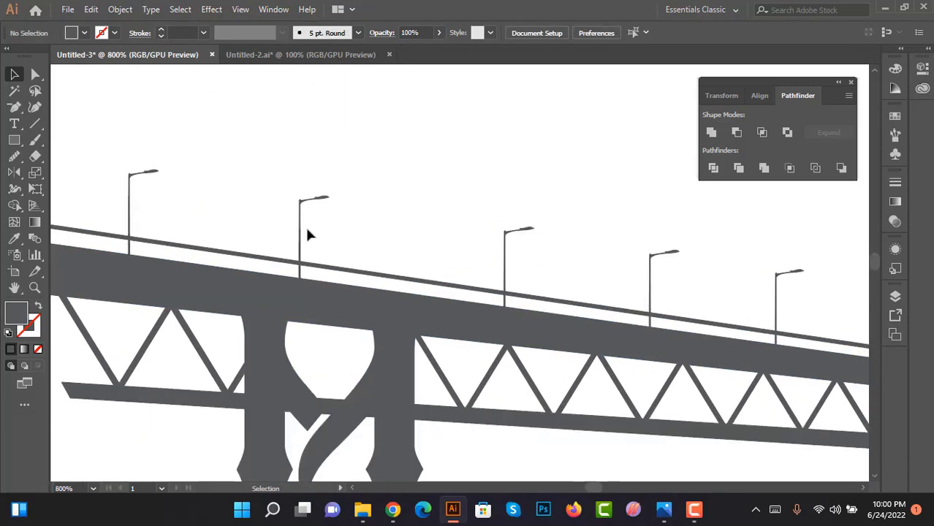
pyautogui.moveTo(304, 237); pyautogui.dragTo(337, 241)
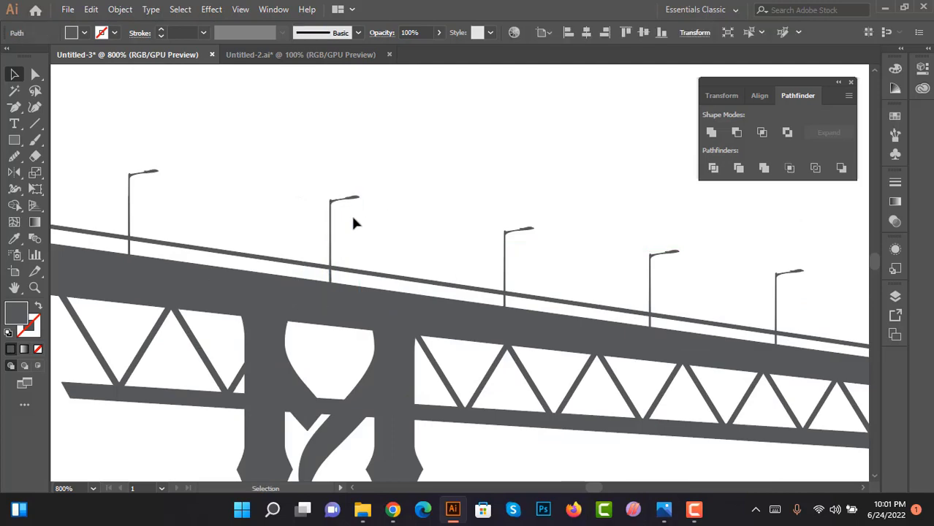
pyautogui.keyDown('alt'); pyautogui.scroll(-3, 380, 260); pyautogui.keyUp('alt')
pyautogui.keyDown('alt'); pyautogui.scroll(3, 228, 239); pyautogui.keyUp('alt')
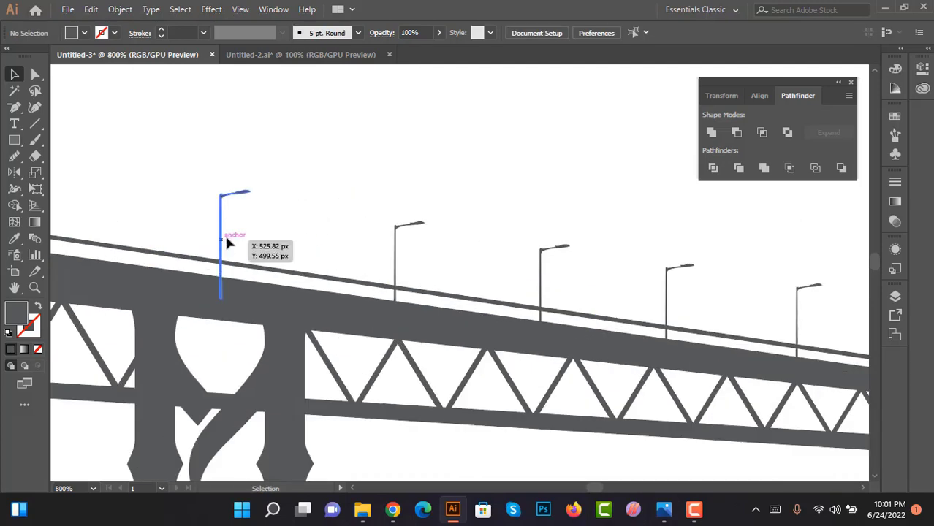
pyautogui.moveTo(226, 243); pyautogui.dragTo(231, 241)
# Step: Nudge two more lamp posts, one left and one slightly right
pyautogui.keyDown('alt'); pyautogui.scroll(-3, 271, 226); pyautogui.keyUp('alt')
pyautogui.keyDown('alt'); pyautogui.scroll(1, 534, 222); pyautogui.keyUp('alt')
pyautogui.keyDown('alt'); pyautogui.scroll(1, 458, 275); pyautogui.keyUp('alt')
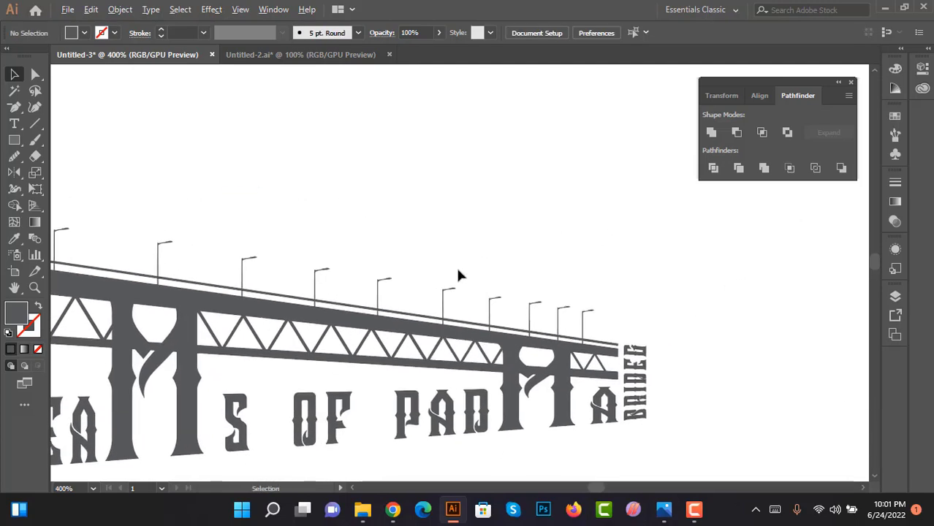
pyautogui.keyDown('alt'); pyautogui.scroll(2, 450, 271); pyautogui.keyUp('alt')
pyautogui.keyDown('alt'); pyautogui.scroll(1, 424, 265); pyautogui.keyUp('alt')
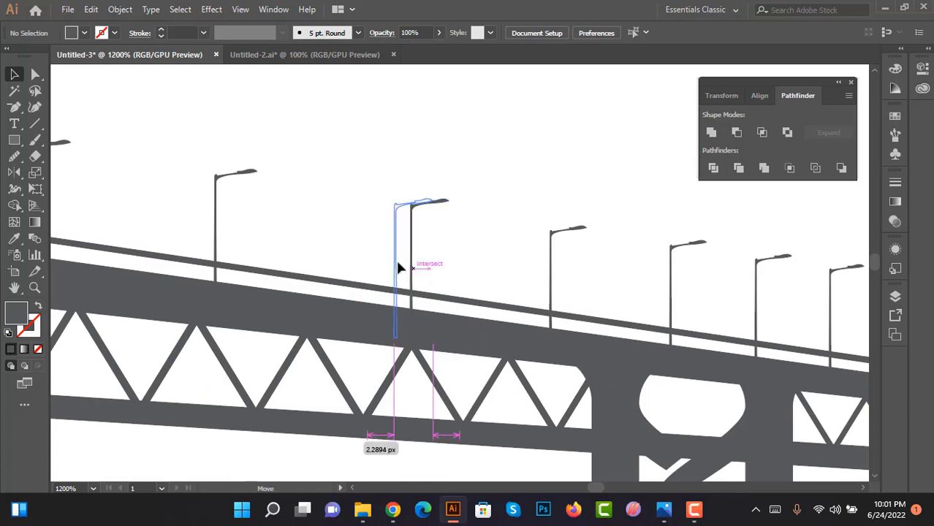
pyautogui.moveTo(407, 268); pyautogui.dragTo(394, 264)
pyautogui.keyDown('alt'); pyautogui.scroll(-3, 352, 210); pyautogui.keyUp('alt')
pyautogui.keyDown('alt'); pyautogui.scroll(3, 539, 245); pyautogui.keyUp('alt')
pyautogui.keyDown('alt'); pyautogui.scroll(1, 538, 245); pyautogui.keyUp('alt')
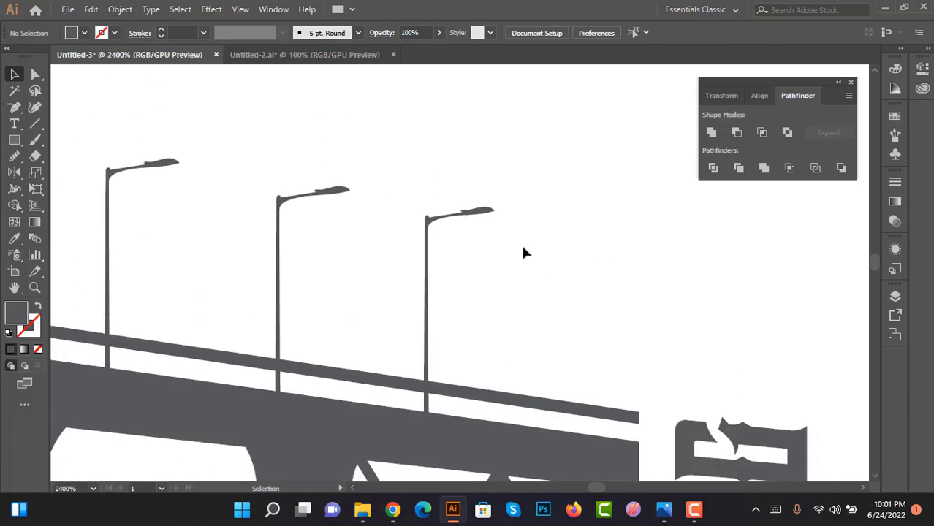
pyautogui.keyDown('alt'); pyautogui.scroll(-2, 448, 265); pyautogui.keyUp('alt')
pyautogui.keyDown('alt'); pyautogui.scroll(2, 446, 271); pyautogui.keyUp('alt')
pyautogui.moveTo(446, 281); pyautogui.dragTo(480, 256)
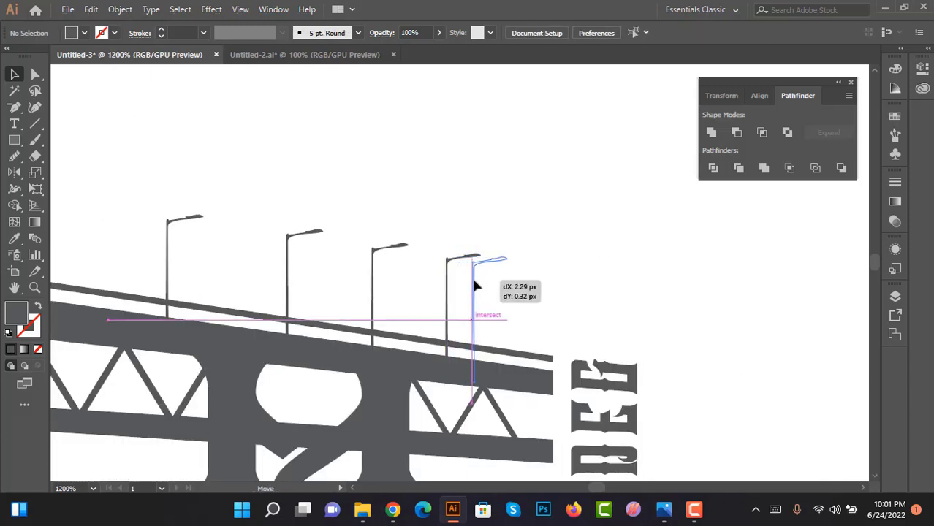
pyautogui.click(388, 287)
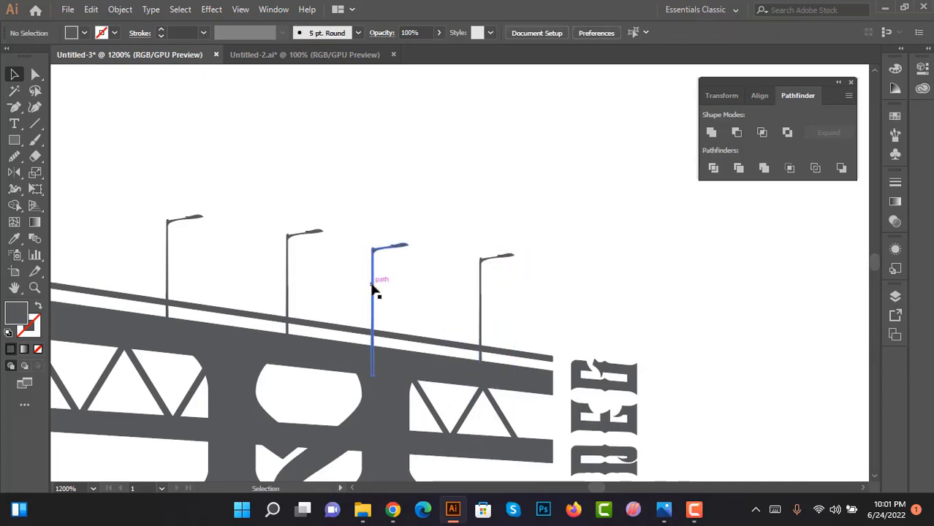
# Step: Shift another lamp post right to even the deck spacing
pyautogui.moveTo(373, 287); pyautogui.dragTo(388, 281)
pyautogui.click(488, 213)
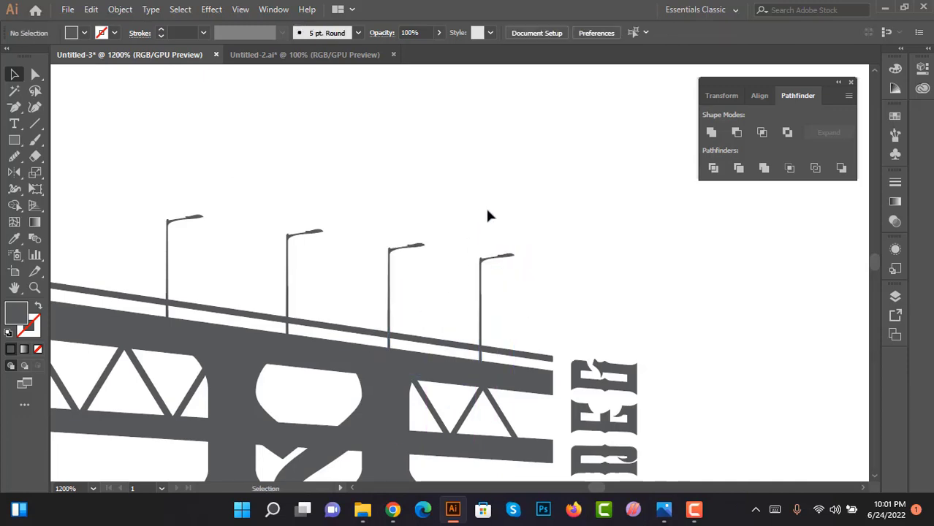
pyautogui.keyDown('alt'); pyautogui.scroll(-2, 526, 220); pyautogui.keyUp('alt')
pyautogui.keyDown('alt'); pyautogui.scroll(-1, 582, 231); pyautogui.keyUp('alt')
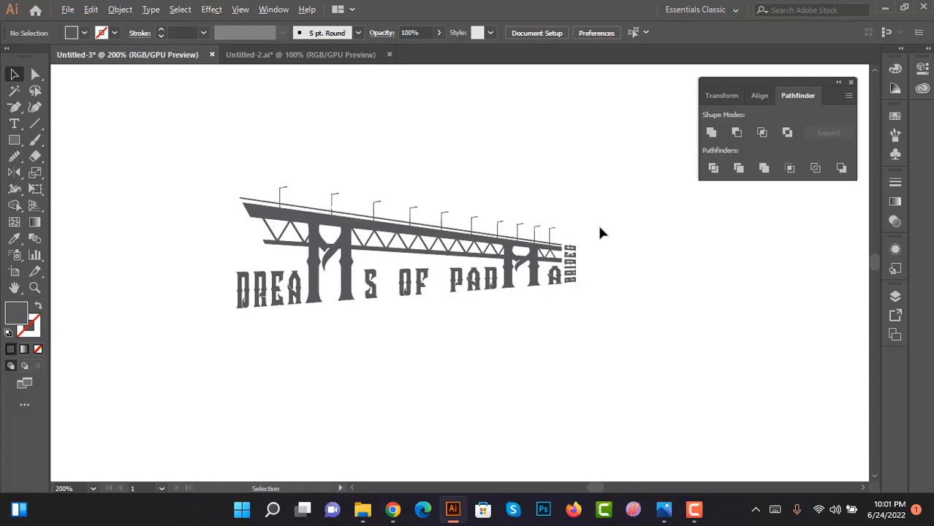
pyautogui.keyDown('alt'); pyautogui.scroll(1, 597, 223); pyautogui.keyUp('alt')
pyautogui.keyDown('alt'); pyautogui.scroll(-1, 597, 223); pyautogui.keyUp('alt')
pyautogui.scroll(1, 285, 211)
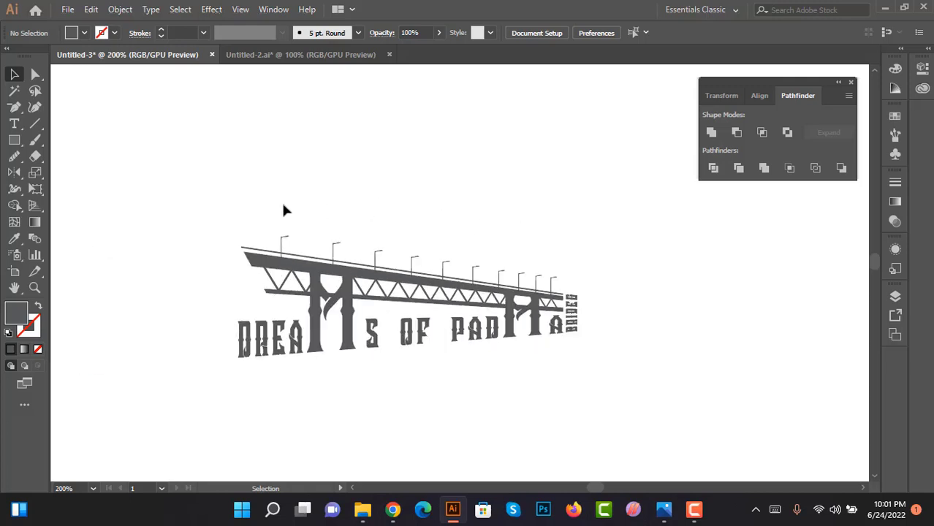
# Step: Select the logo artwork, toggling between Direct Selection and Selection tools
pyautogui.moveTo(178, 185); pyautogui.dragTo(623, 406)
pyautogui.click(700, 401)
pyautogui.keyDown('alt'); pyautogui.scroll(3, 414, 336); pyautogui.keyUp('alt')
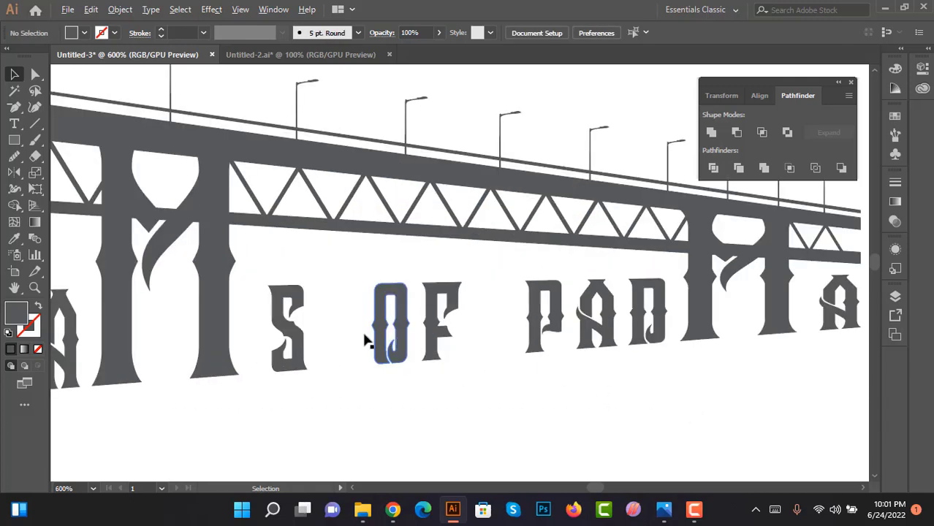
pyautogui.keyDown('alt'); pyautogui.scroll(-2, 540, 336); pyautogui.keyUp('alt')
pyautogui.keyDown('alt'); pyautogui.scroll(-1, 463, 329); pyautogui.keyUp('alt')
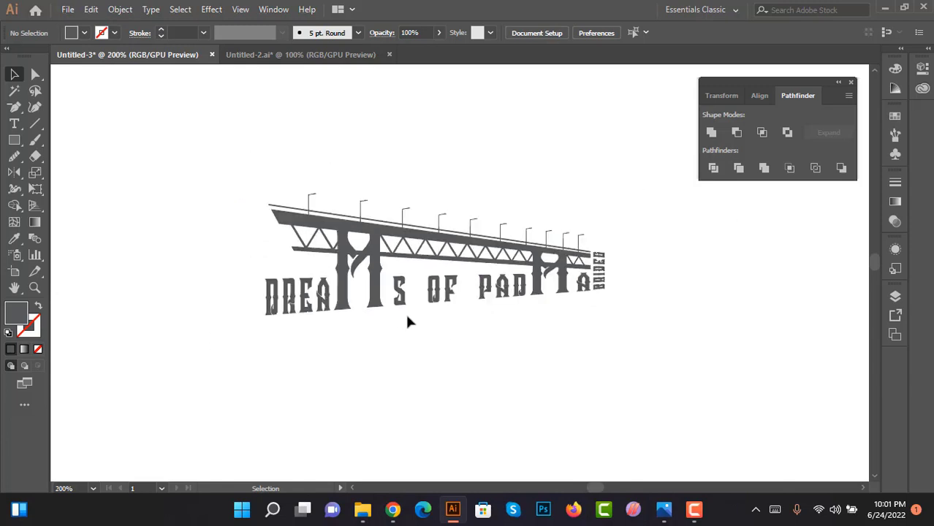
pyautogui.moveTo(146, 141); pyautogui.dragTo(670, 373)
pyautogui.press('a')
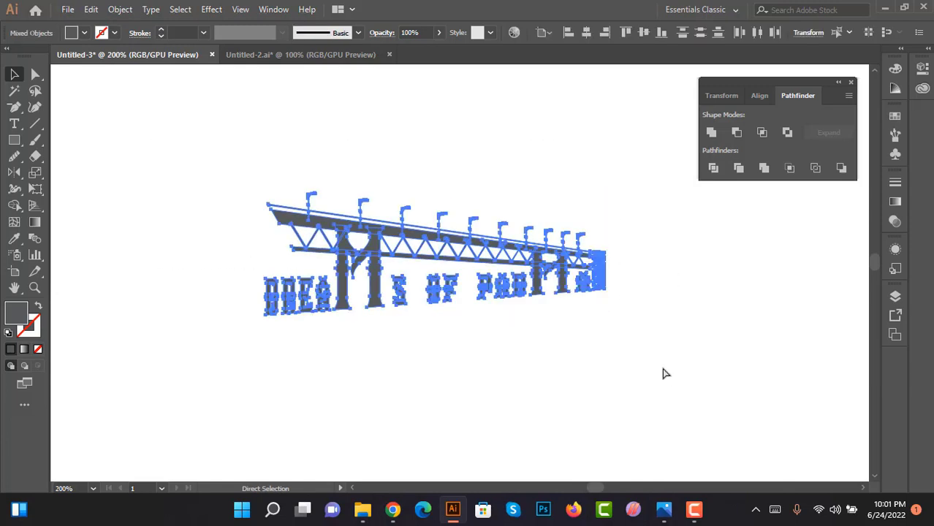
pyautogui.press('v')
pyautogui.click(665, 299)
pyautogui.keyDown('alt'); pyautogui.scroll(-2, 665, 299); pyautogui.keyUp('alt')
pyautogui.keyDown('alt'); pyautogui.scroll(1, 265, 374); pyautogui.keyUp('alt')
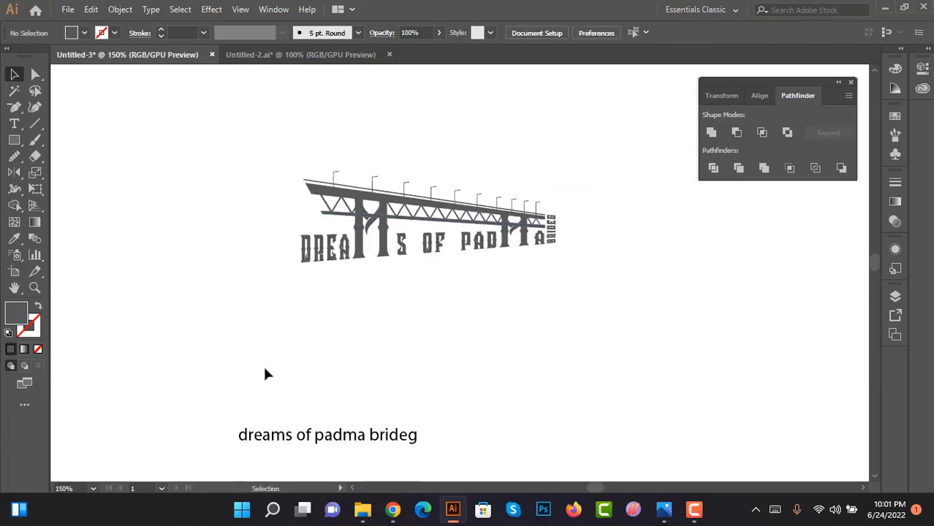
# Step: Delete the plain reference text below the logo
pyautogui.click(411, 437)
pyautogui.press('Delete')
pyautogui.keyDown('alt'); pyautogui.scroll(-1, 438, 365); pyautogui.keyUp('alt')
# Step: Enlarge the bridge logo proportionally and centre it horizontally on the artboard
pyautogui.click(445, 291)
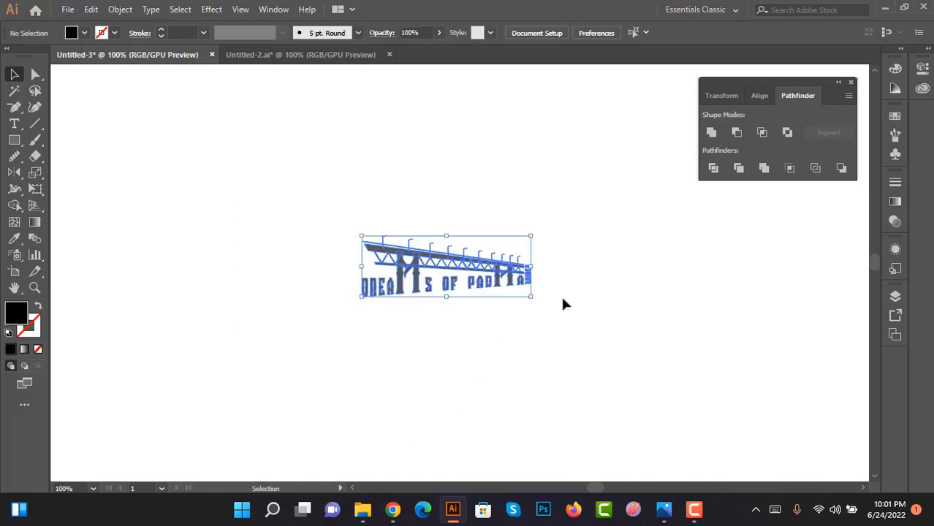
pyautogui.moveTo(532, 236); pyautogui.dragTo(701, 177)
pyautogui.scroll(-1, 568, 276)
pyautogui.scroll(-1, 568, 276)
pyautogui.click(568, 275)
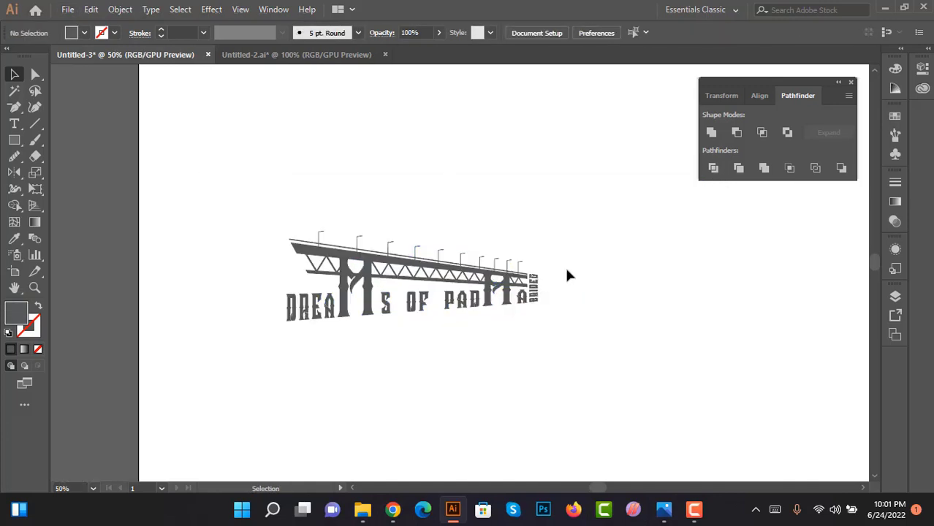
pyautogui.moveTo(568, 276); pyautogui.dragTo(469, 228)
pyautogui.click(417, 248)
pyautogui.click(761, 95)
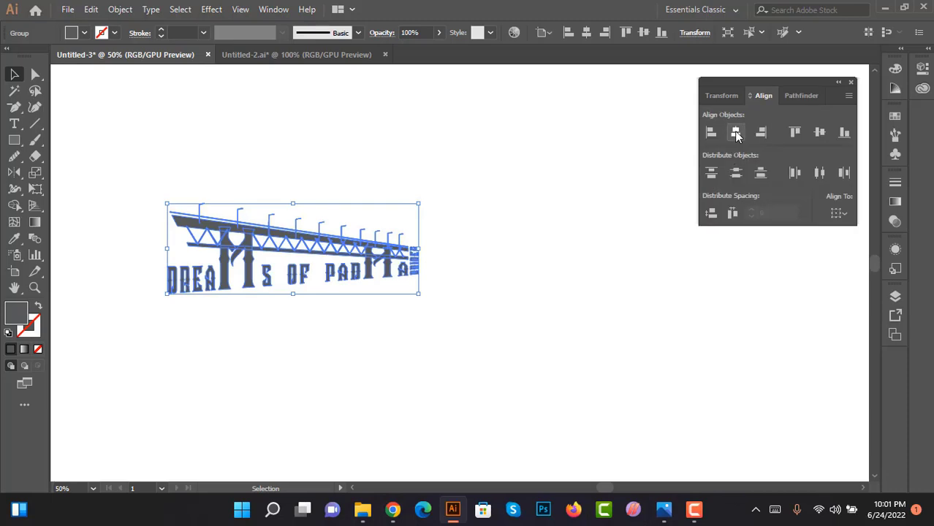
pyautogui.scroll(-3, 389, 276)
pyautogui.scroll(2, 389, 276)
# Step: Enlarge the logo further, move it down, and centre it vertically
pyautogui.moveTo(506, 247); pyautogui.dragTo(616, 198)
pyautogui.scroll(-1, 538, 188)
pyautogui.click(538, 188)
pyautogui.moveTo(459, 245); pyautogui.dragTo(459, 295)
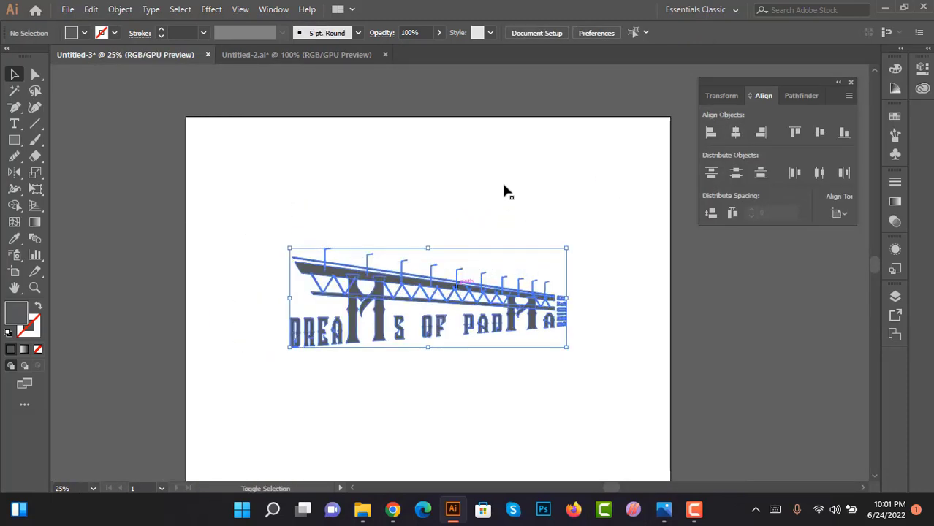
pyautogui.scroll(-1, 504, 189)
pyautogui.hotkey('ctrl', 'a')
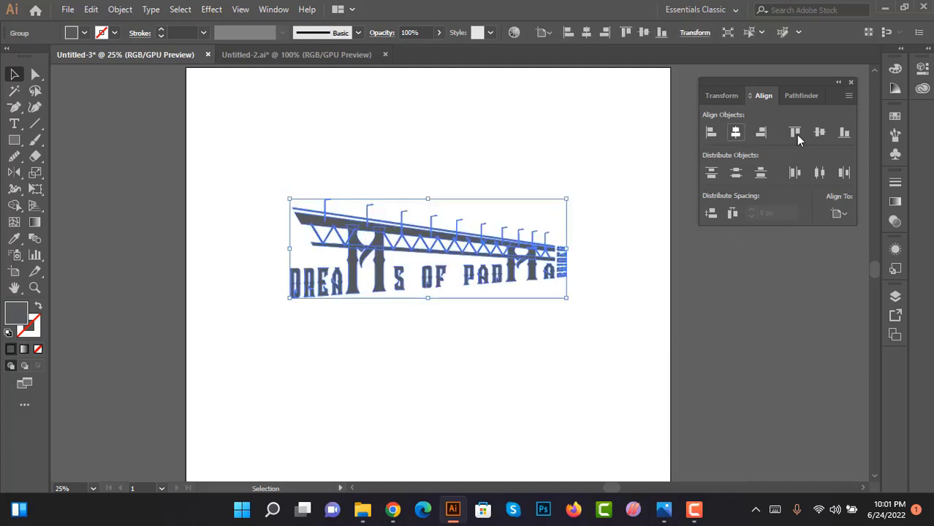
pyautogui.click(818, 133)
# Step: Scale the logo group larger from its corner
pyautogui.click(452, 200)
pyautogui.moveTo(236, 183); pyautogui.dragTo(583, 310)
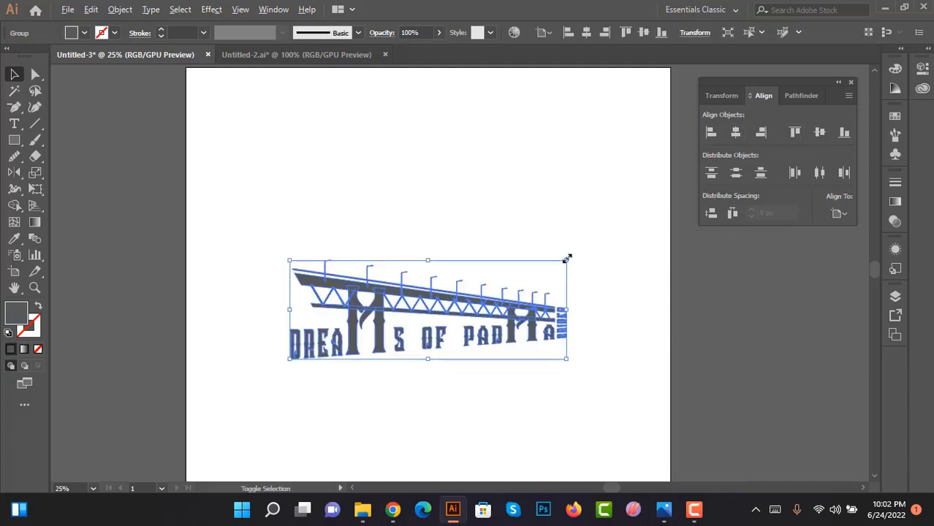
pyautogui.moveTo(568, 258); pyautogui.dragTo(585, 247)
pyautogui.click(591, 242)
pyautogui.scroll(-1, 590, 242)
pyautogui.scroll(1, 591, 242)
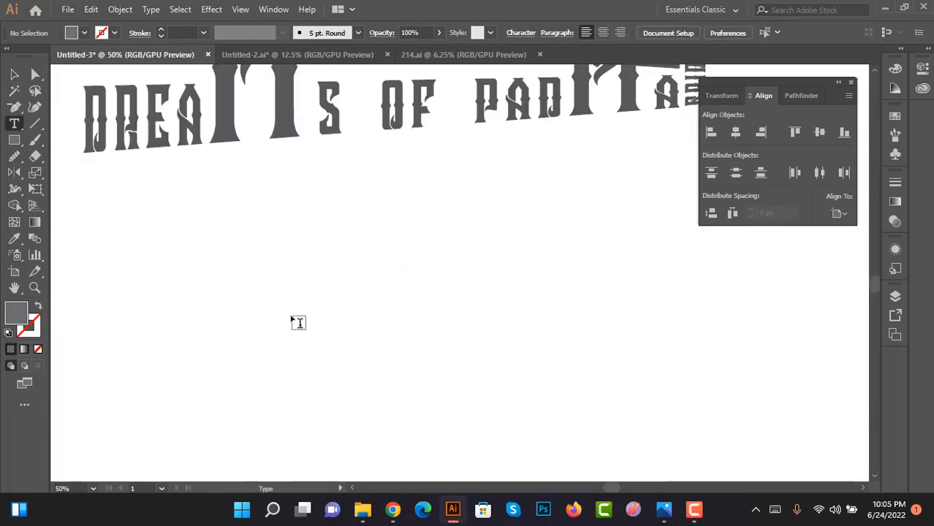
# Step: Type the 'Design by' signature with the designer's name below the logo
pyautogui.click(298, 322)
pyautogui.write('Design by Paitop')
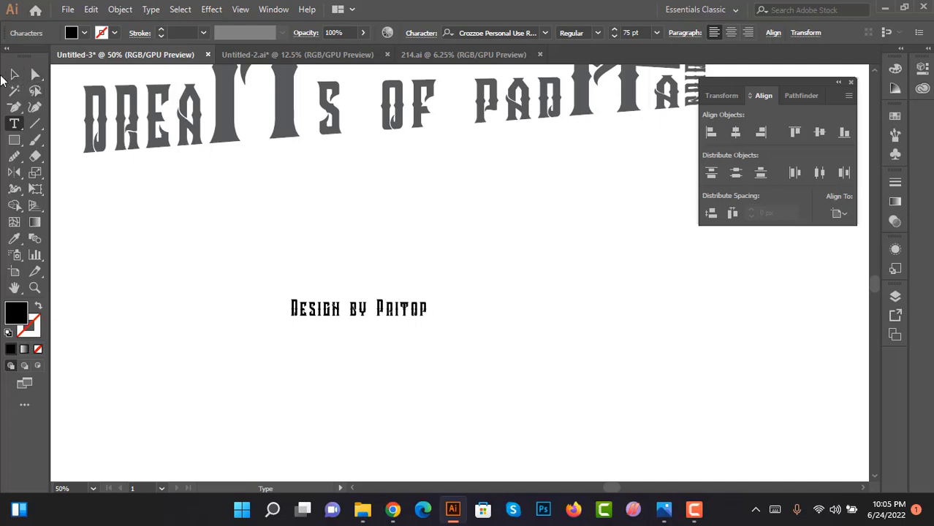
pyautogui.press('Escape')
# Step: Set the signature's font to Autography
pyautogui.click(491, 33)
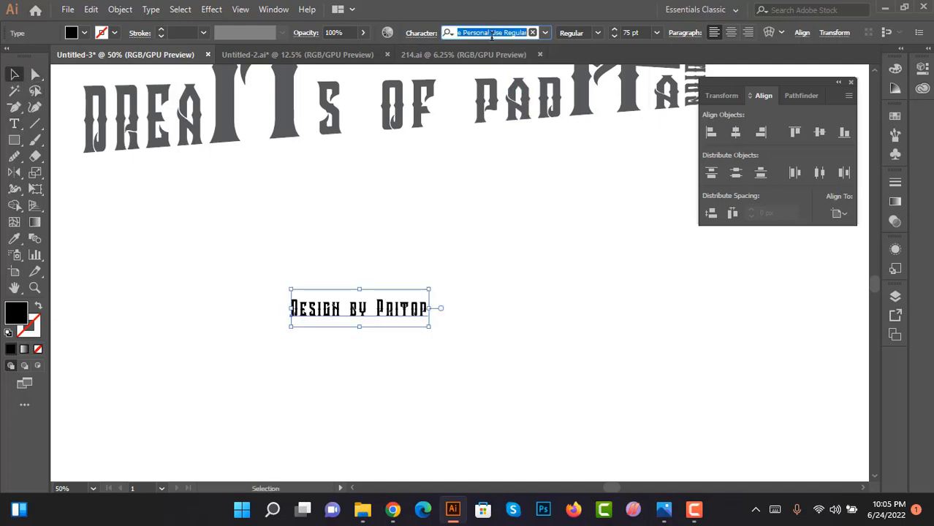
pyautogui.write('ato')
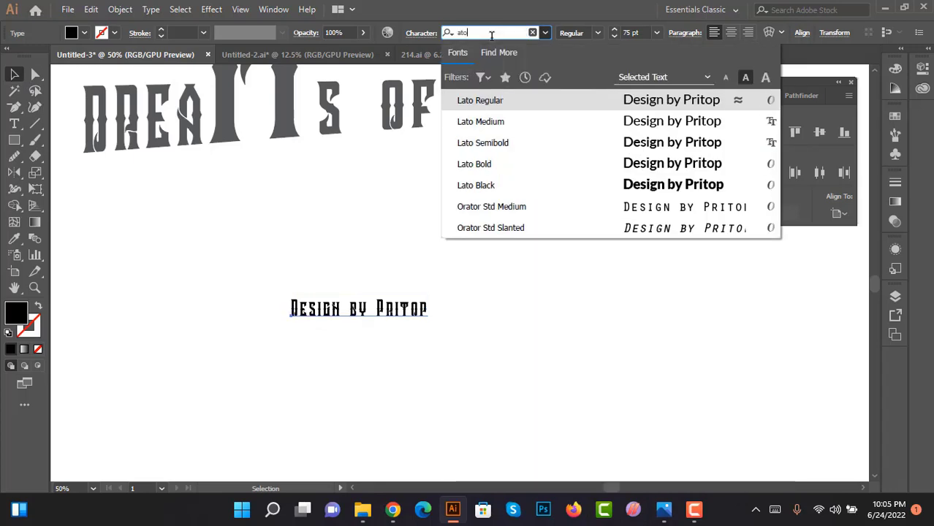
pyautogui.press('BackSpace')
pyautogui.press('BackSpace')
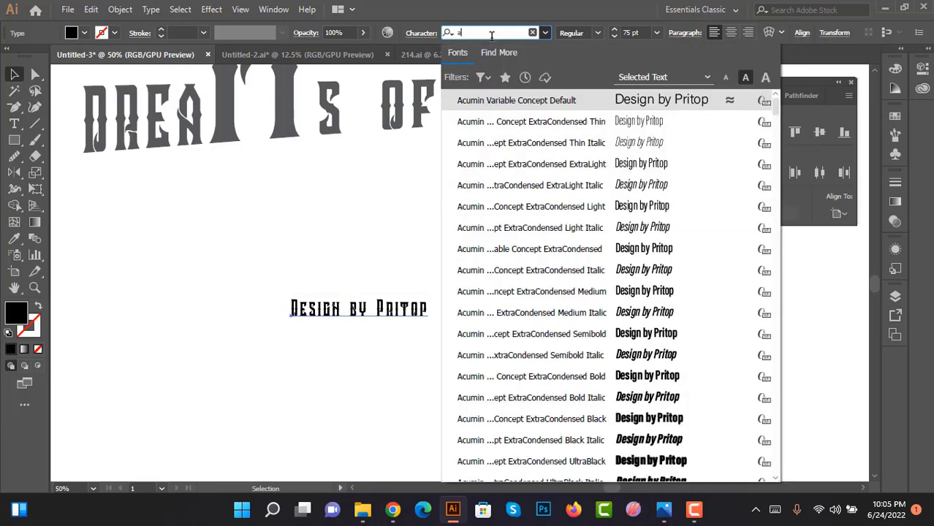
pyautogui.write('ut')
pyautogui.click(621, 121)
pyautogui.scroll(-1, 434, 221)
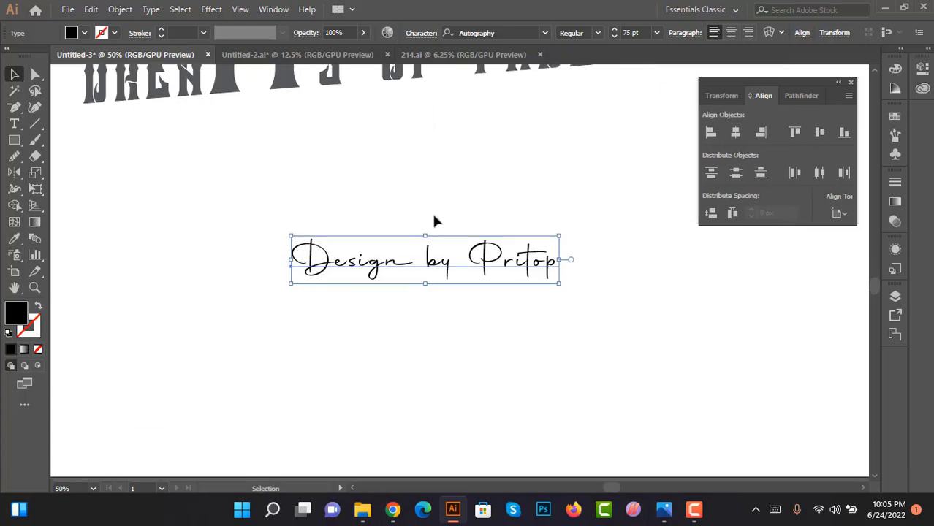
# Step: Give the signature the heading's grey and move it below the logo
pyautogui.click(110, 84)
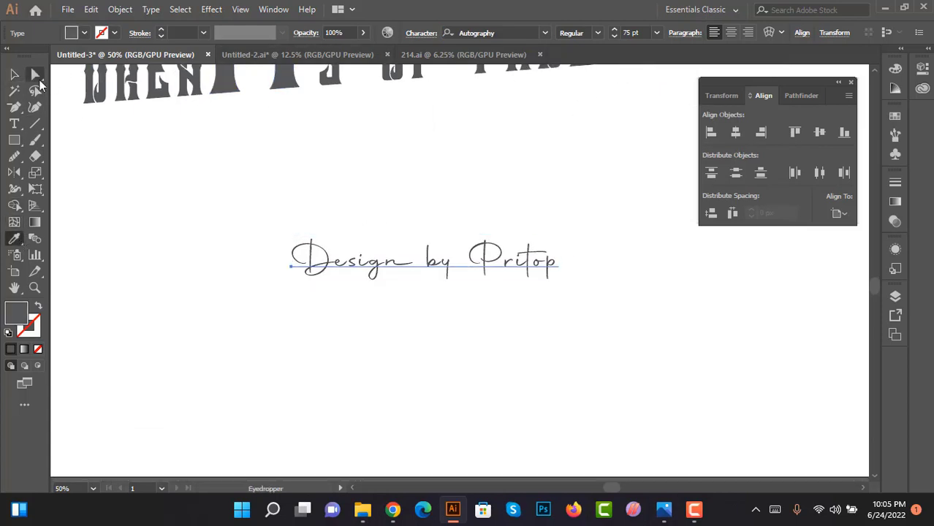
pyautogui.click(14, 74)
pyautogui.scroll(-2, 499, 222)
pyautogui.scroll(1, 499, 222)
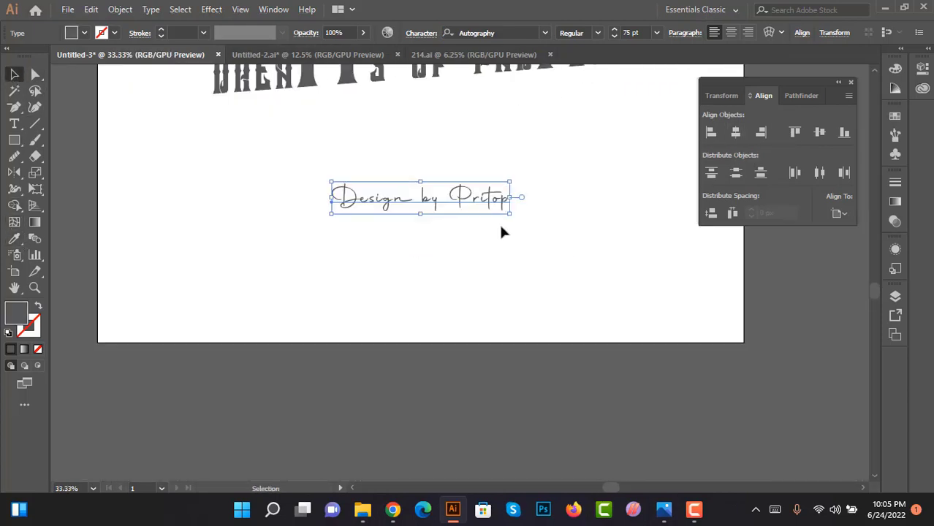
pyautogui.moveTo(468, 202); pyautogui.dragTo(466, 294)
pyautogui.scroll(3, 564, 215)
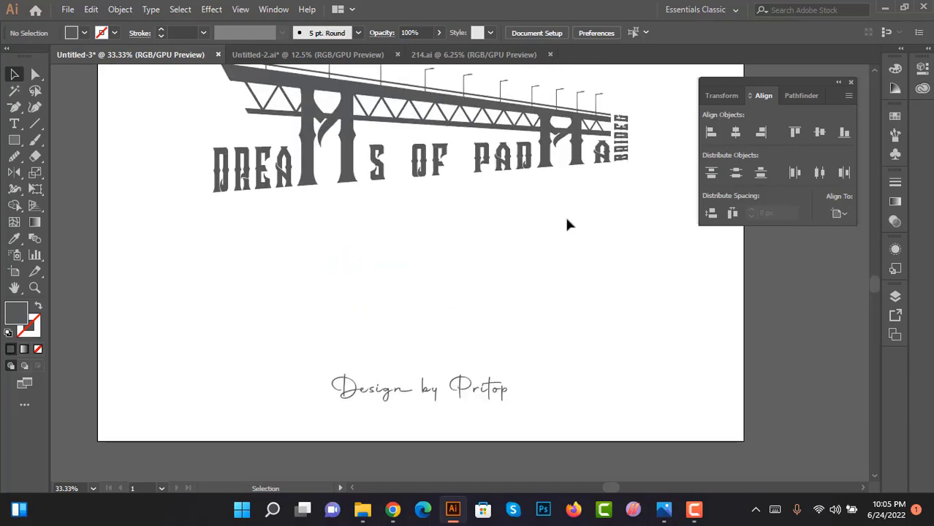
pyautogui.scroll(3, 564, 215)
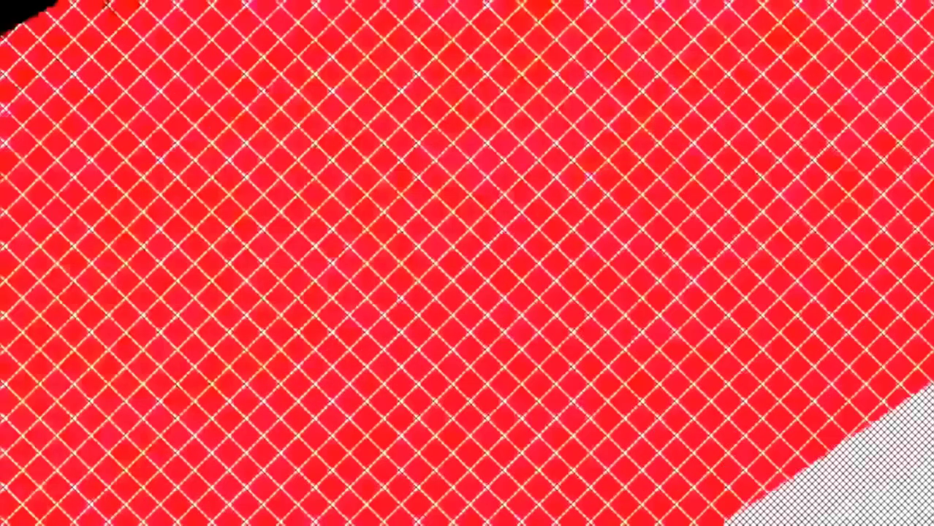